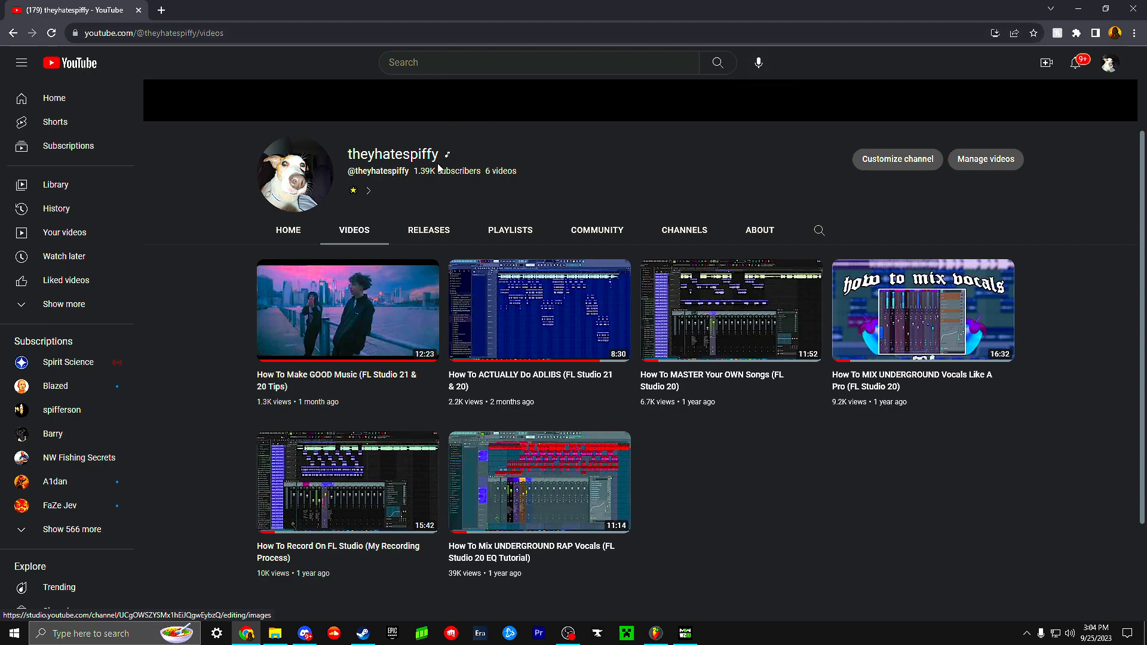
pyautogui.moveTo(421, 171); pyautogui.dragTo(430, 172)
pyautogui.click(447, 200)
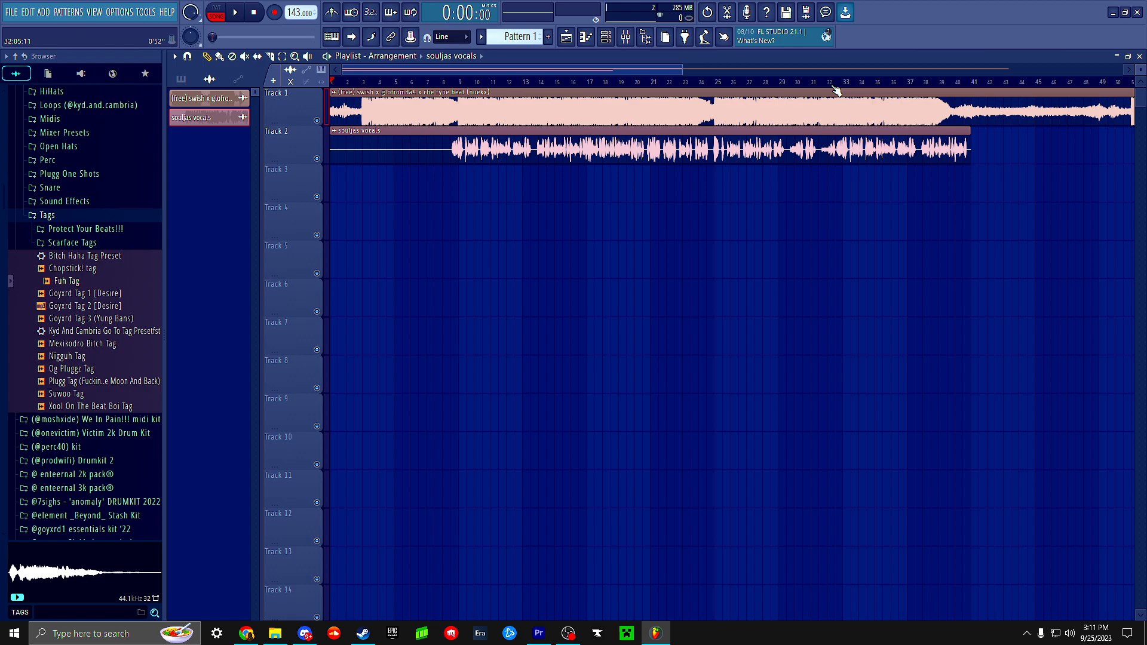
pyautogui.moveTo(421, 96); pyautogui.dragTo(377, 85)
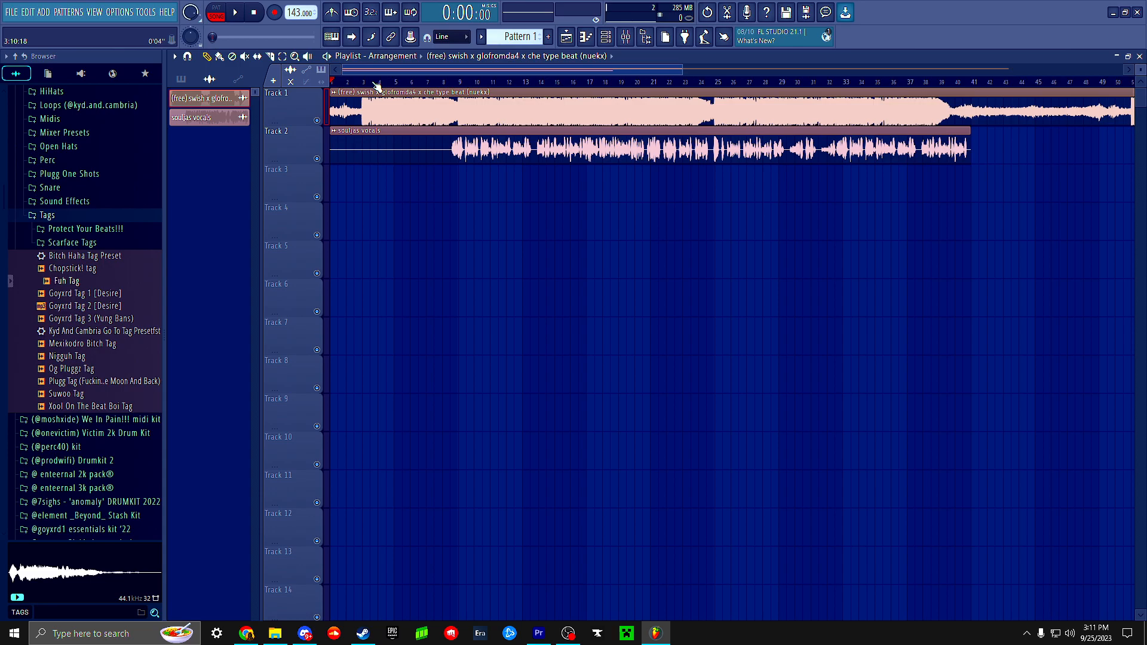
pyautogui.moveTo(427, 134); pyautogui.dragTo(428, 200)
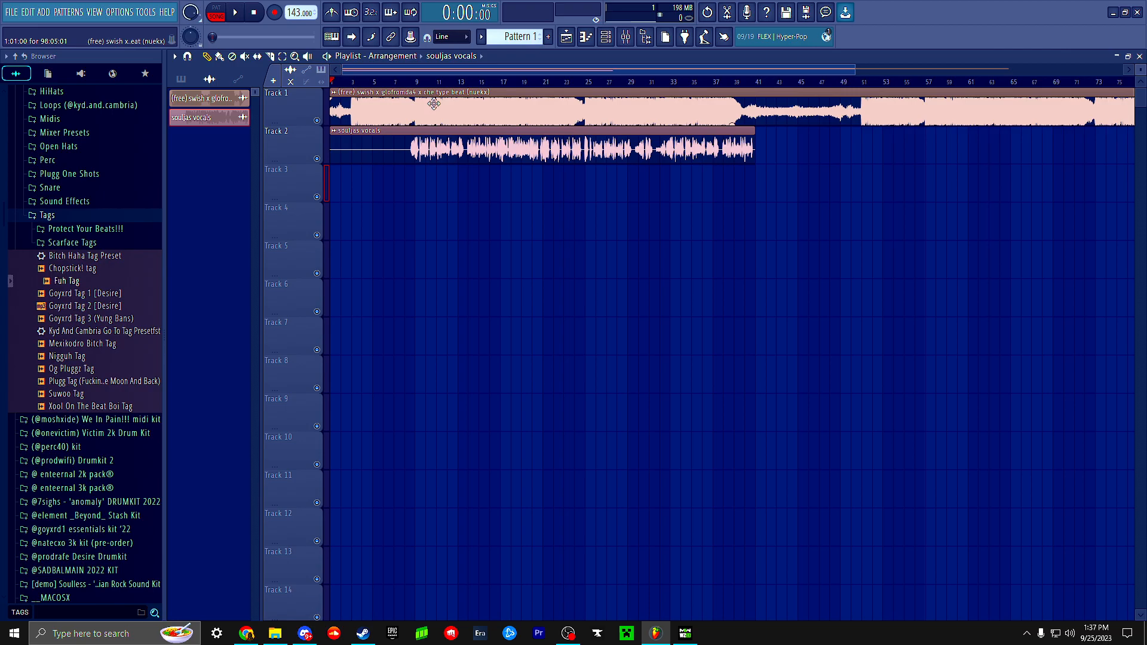
# - Switch to the browser to check the beat's BPM in the Tunebat analysis results, and return to FL Studio
pyautogui.click(246, 633)
pyautogui.moveTo(597, 401)
pyautogui.mouseDown()
pyautogui.moveTo(625, 397)
pyautogui.moveTo(615, 399)
pyautogui.mouseUp()
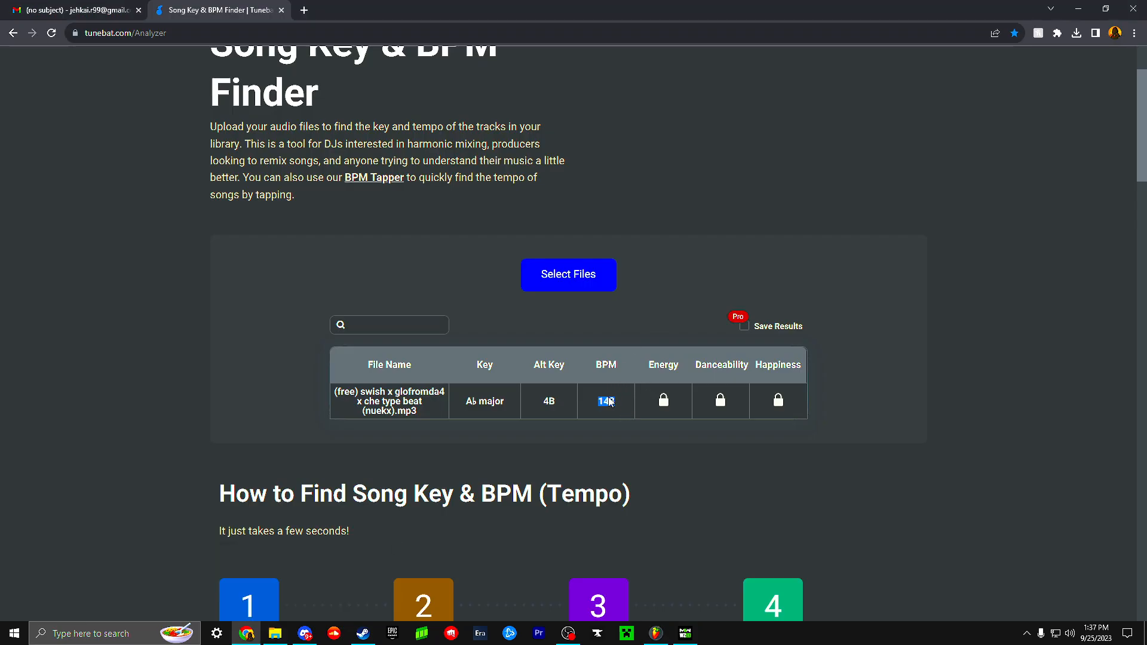
pyautogui.click(656, 634)
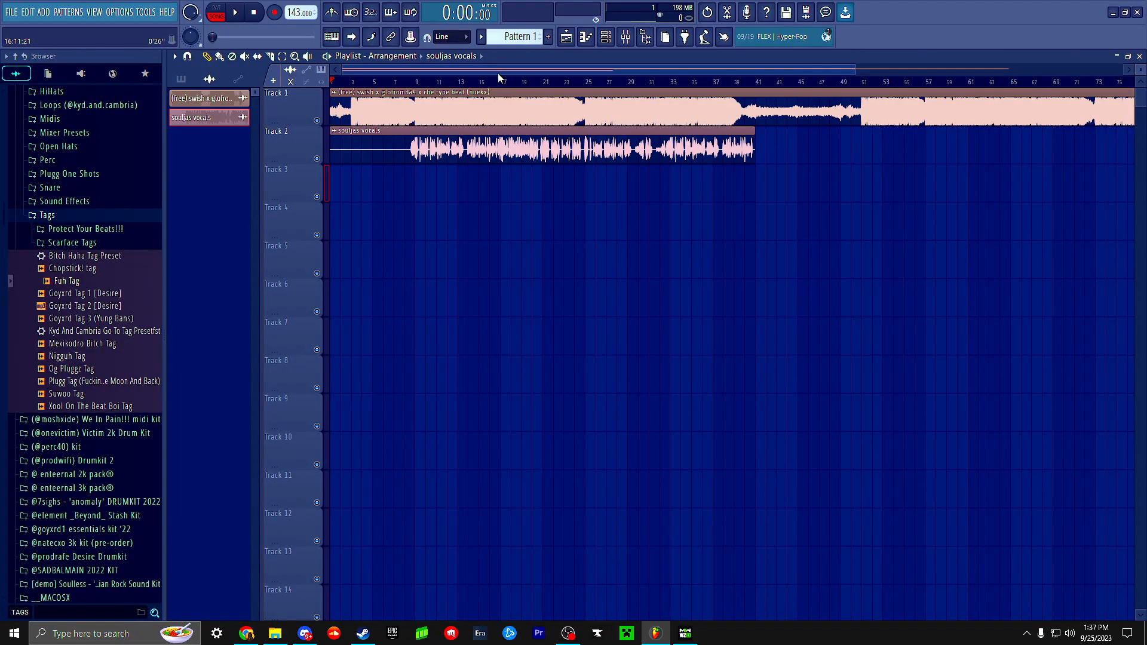
# - Play the beat and vocals together from about bar 7, and stop playback to return to the start
pyautogui.moveTo(856, 70); pyautogui.dragTo(515, 66)
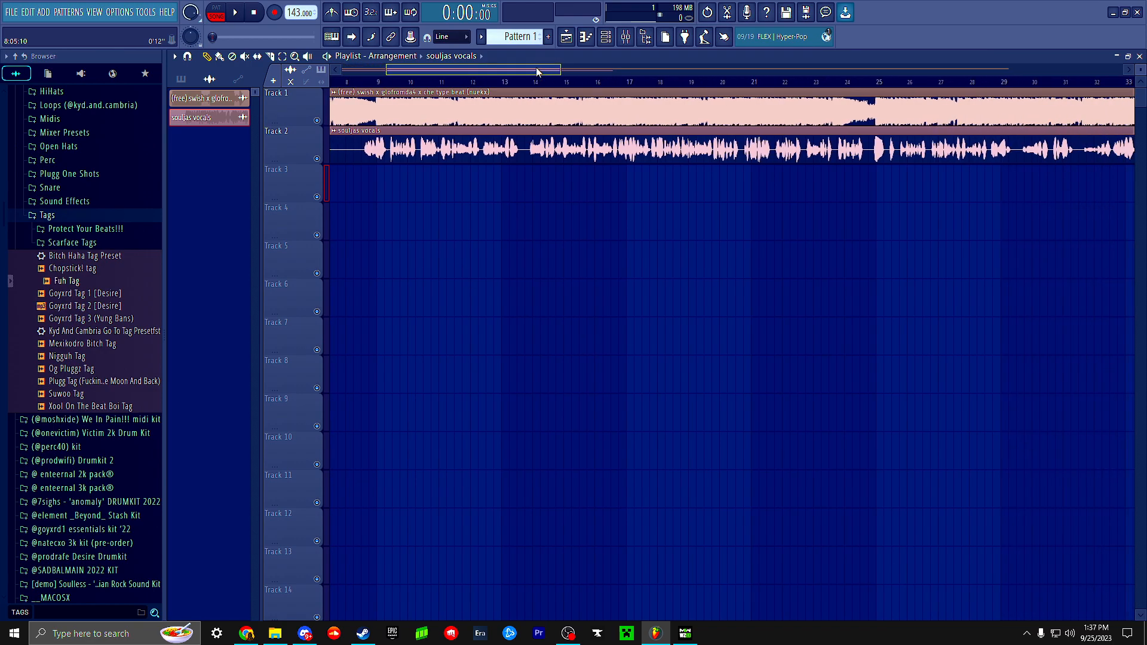
pyautogui.moveTo(439, 68); pyautogui.dragTo(365, 79)
pyautogui.click(533, 82)
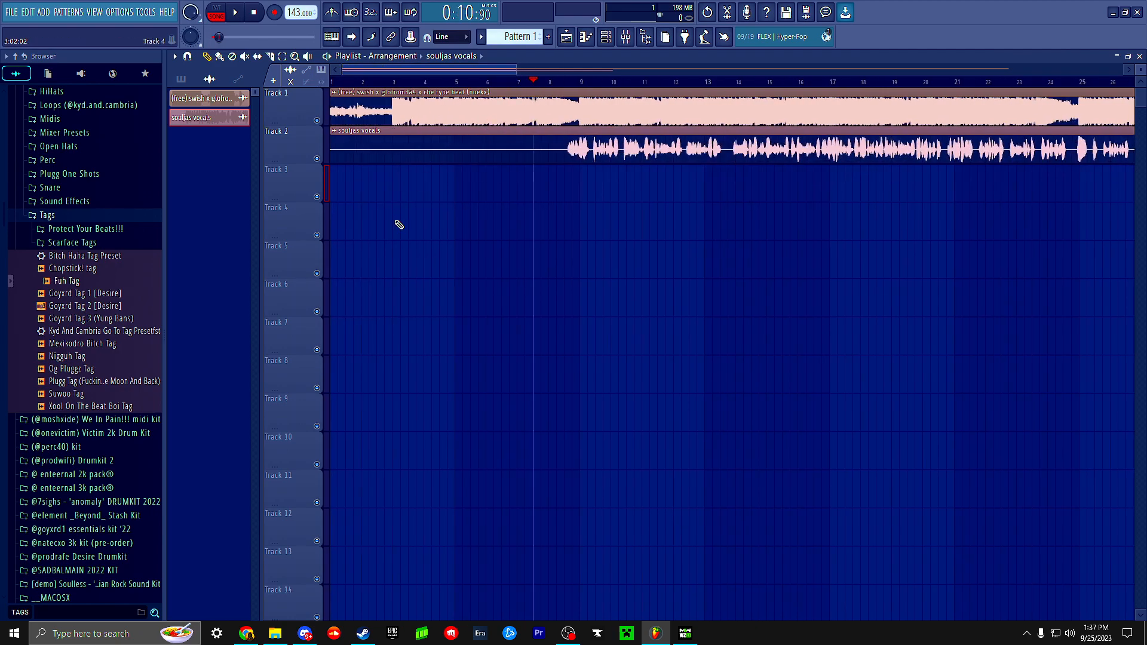
pyautogui.press('space')
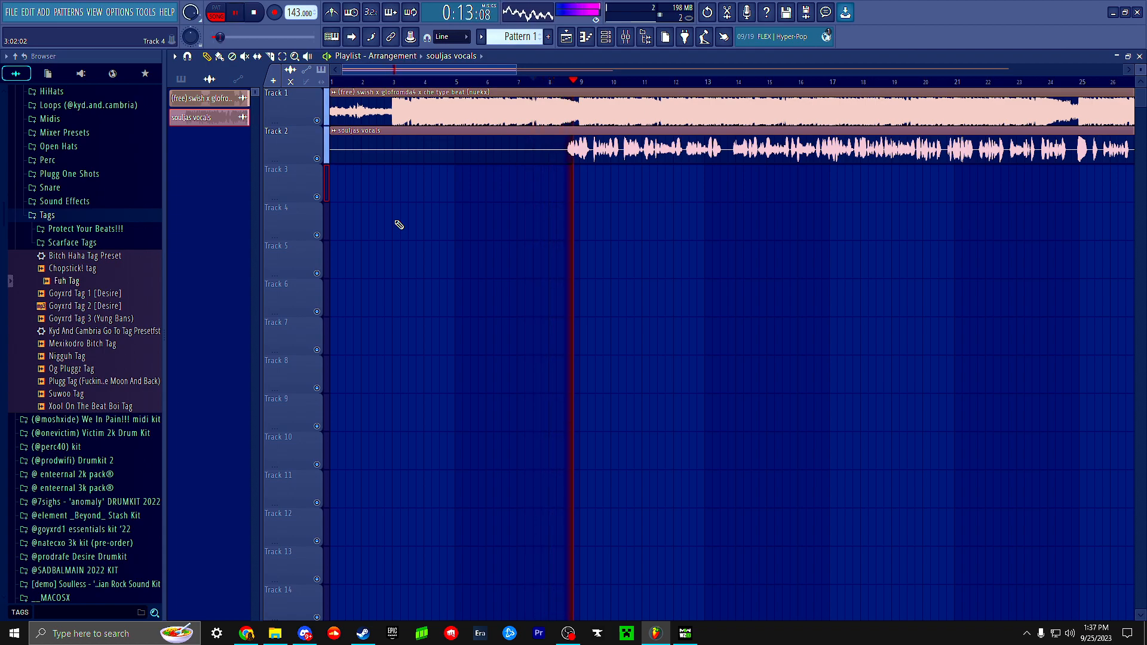
pyautogui.moveTo(585, 220); pyautogui.dragTo(525, 232)
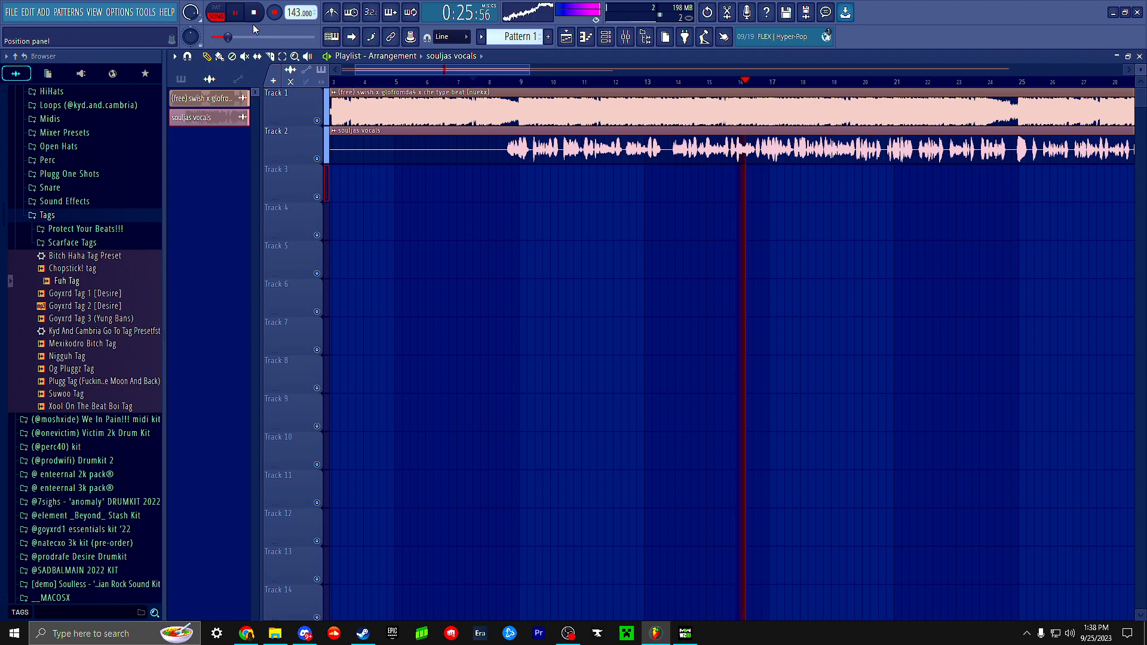
pyautogui.click(254, 12)
pyautogui.click(254, 12)
pyautogui.moveTo(431, 71); pyautogui.dragTo(416, 70)
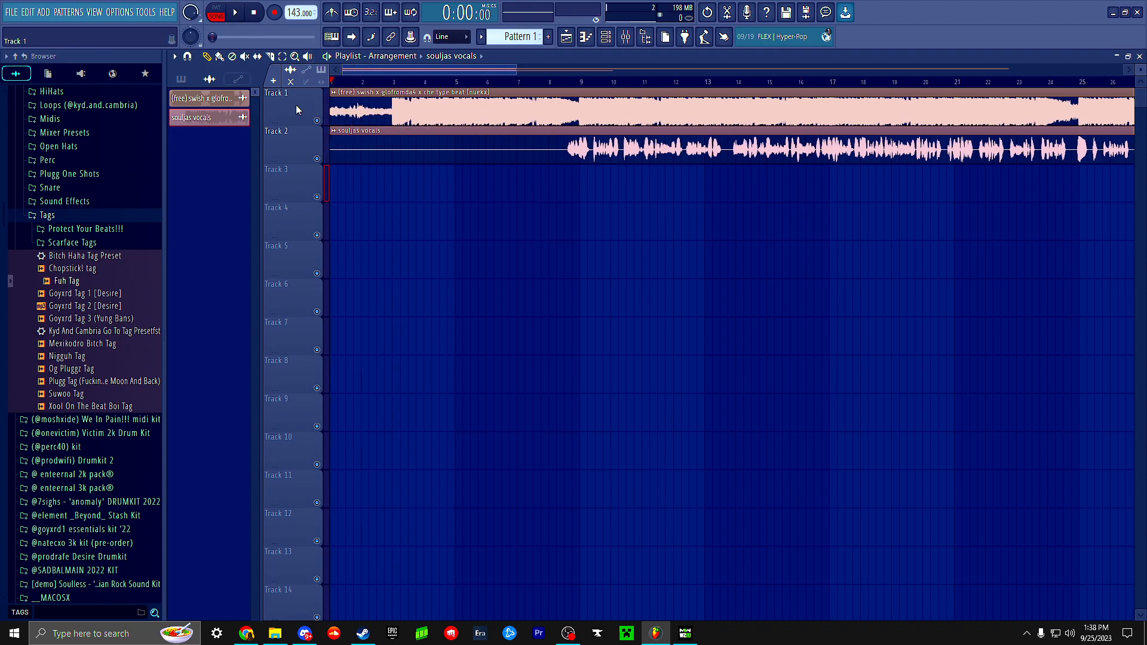
# - Mute the beat on Track 1 and play the vocals alone from just before bar 9
pyautogui.moveTo(516, 71); pyautogui.dragTo(537, 71)
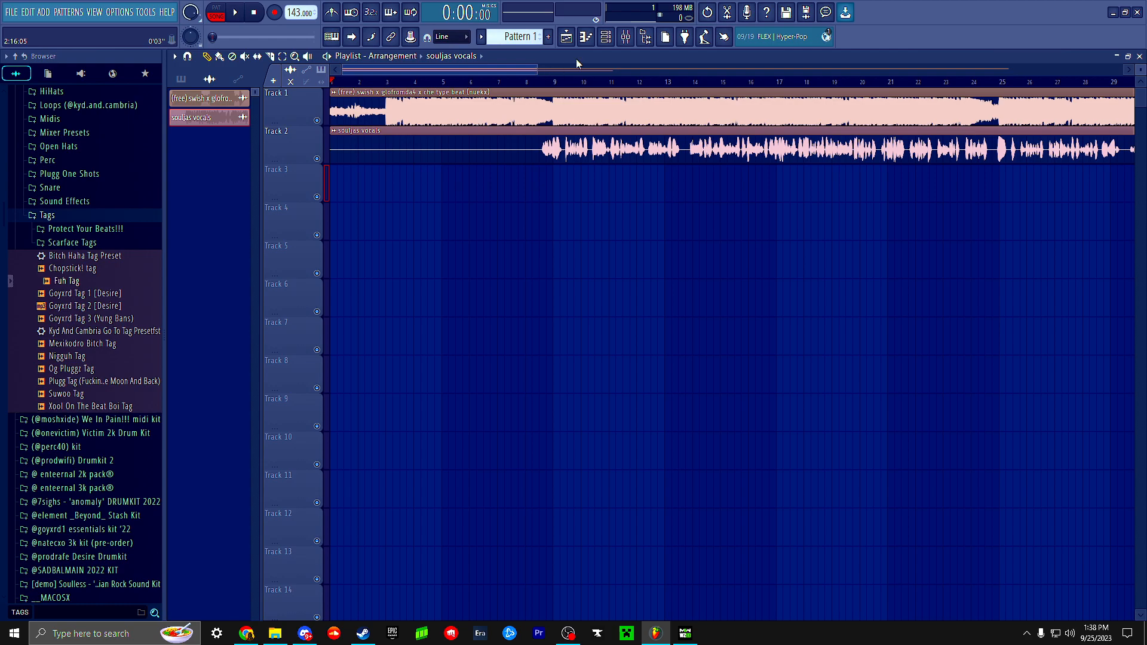
pyautogui.click(547, 81)
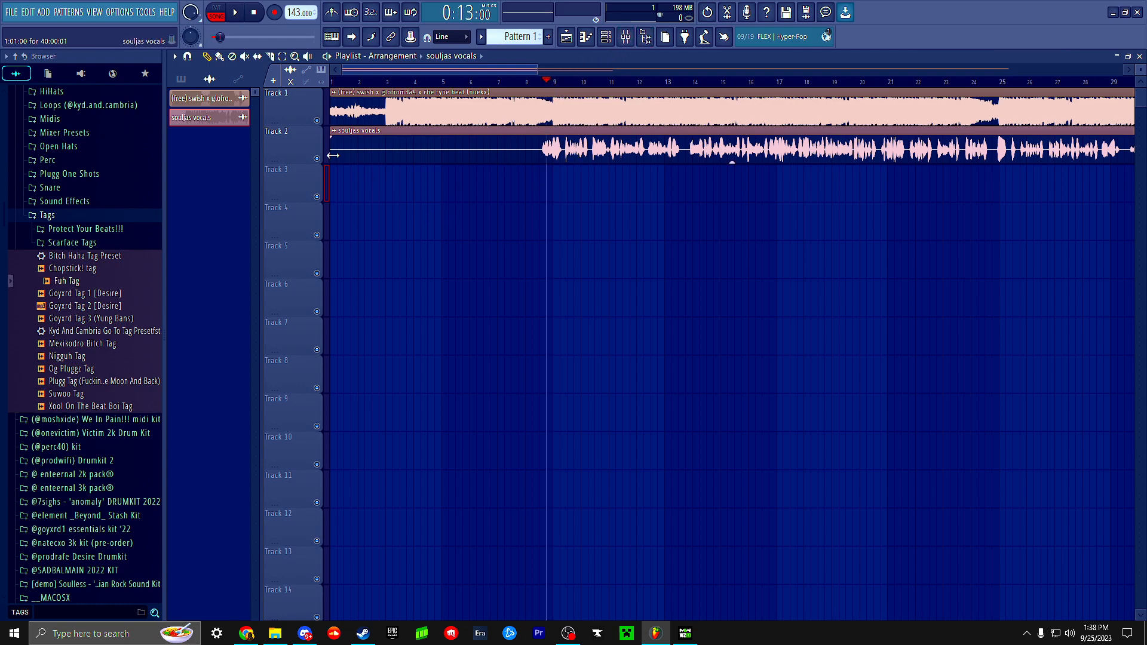
pyautogui.click(317, 120)
pyautogui.press('space')
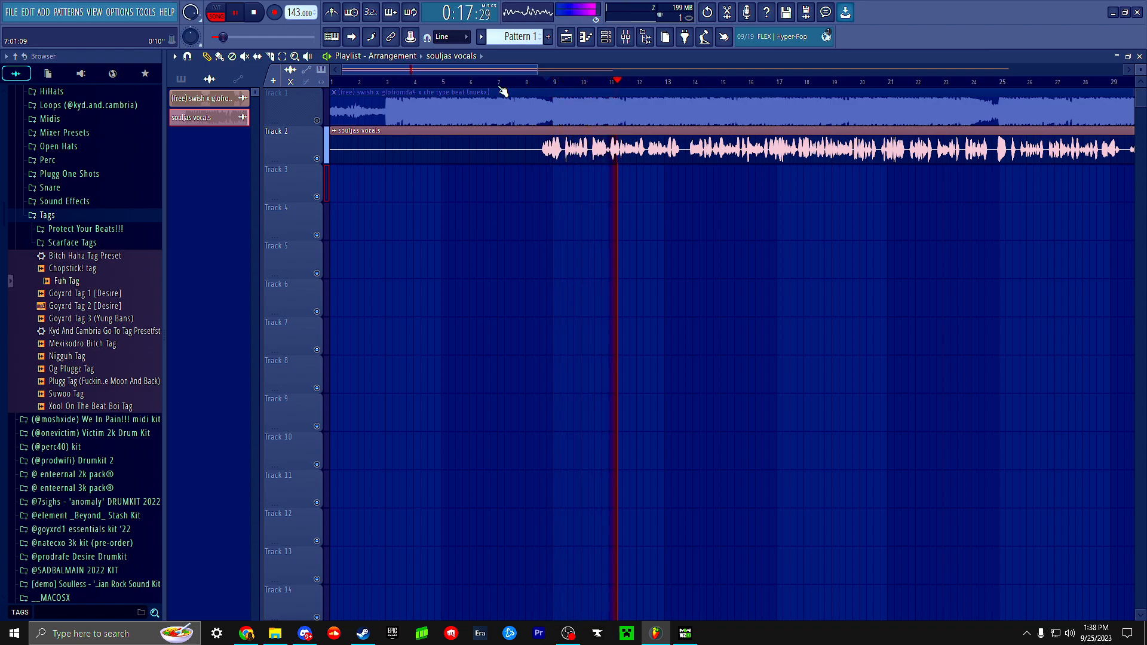
pyautogui.press('space')
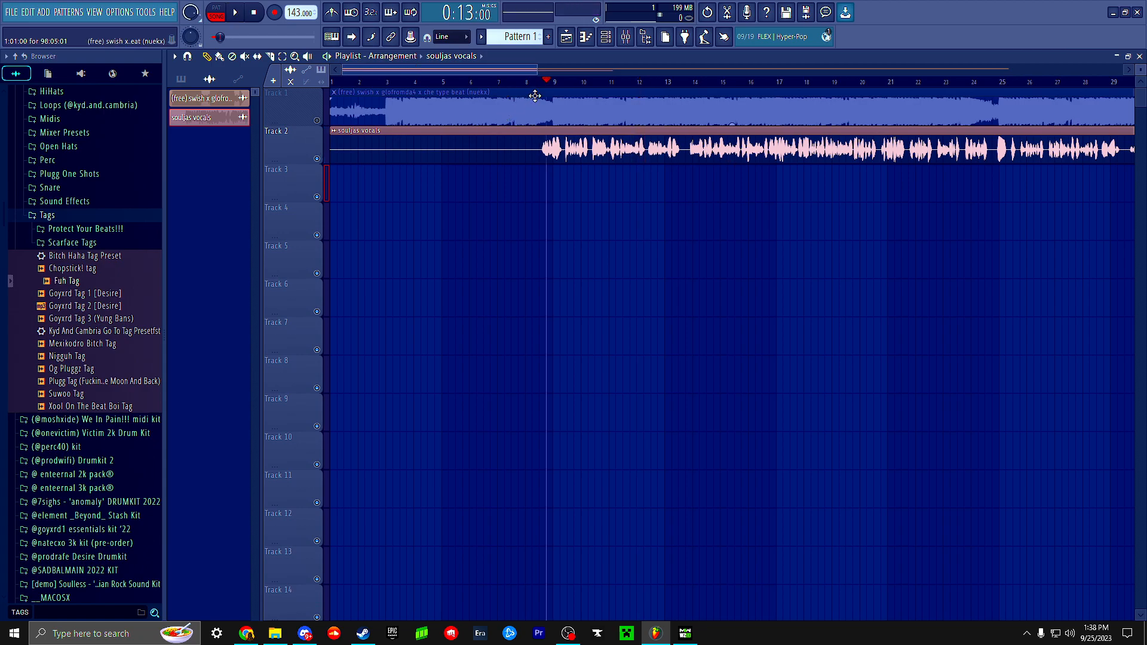
# - Place the playback position where the vocals begin on Track 2 and examine their waveform up close
pyautogui.scroll(4, 571, 259)
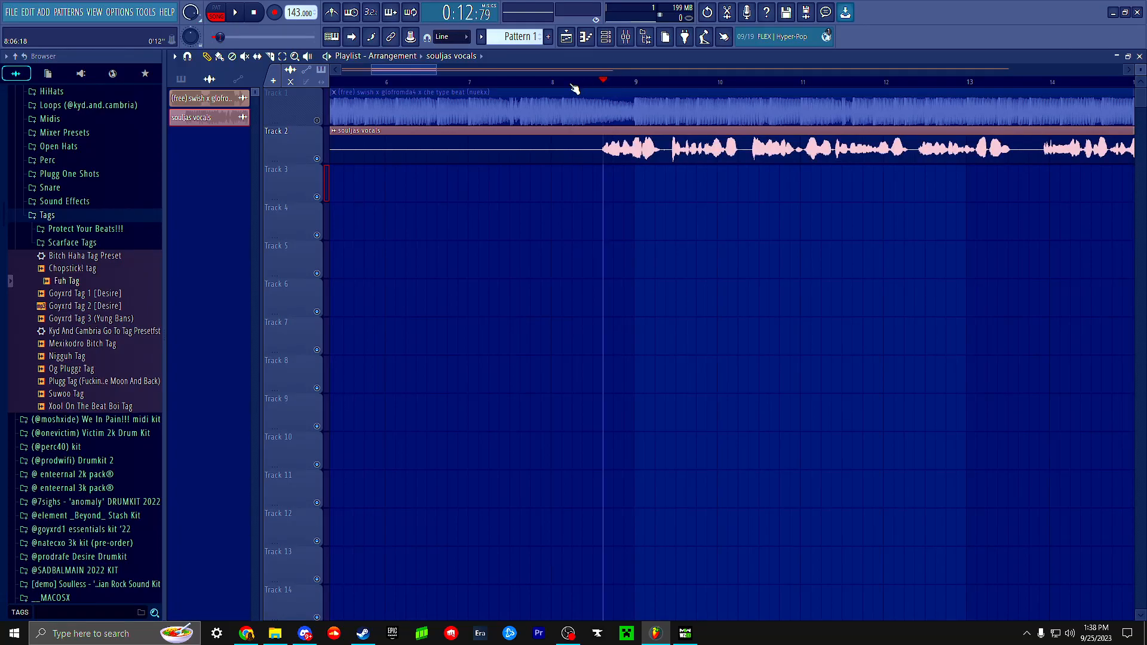
pyautogui.scroll(2, 625, 287)
pyautogui.scroll(-3, 624, 289)
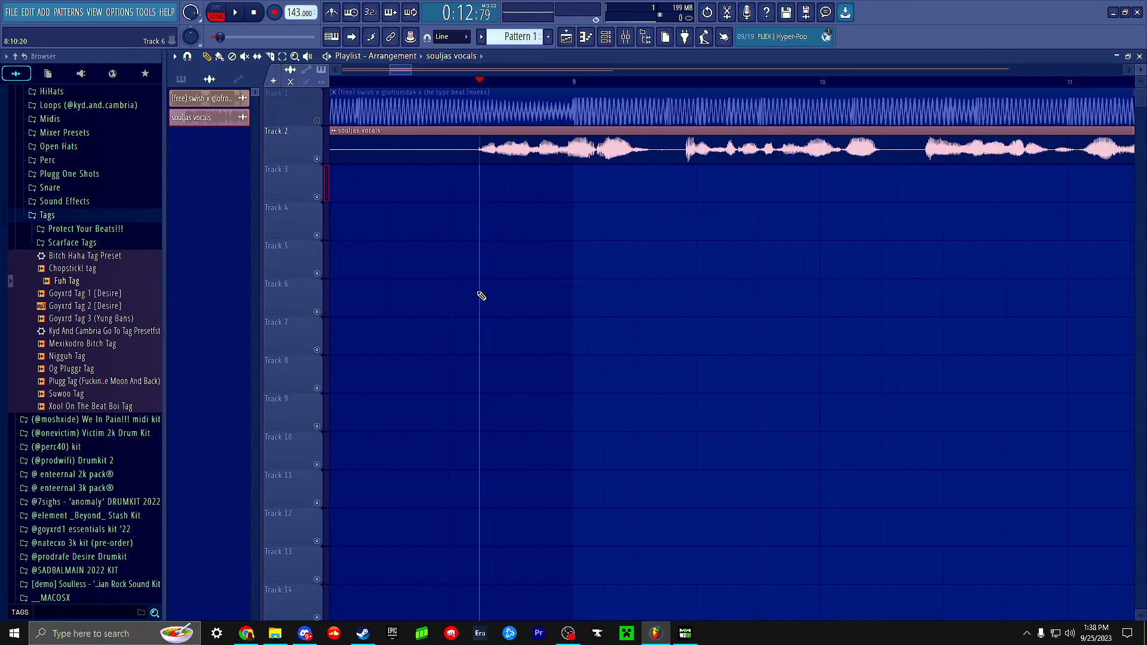
pyautogui.scroll(3, 453, 291)
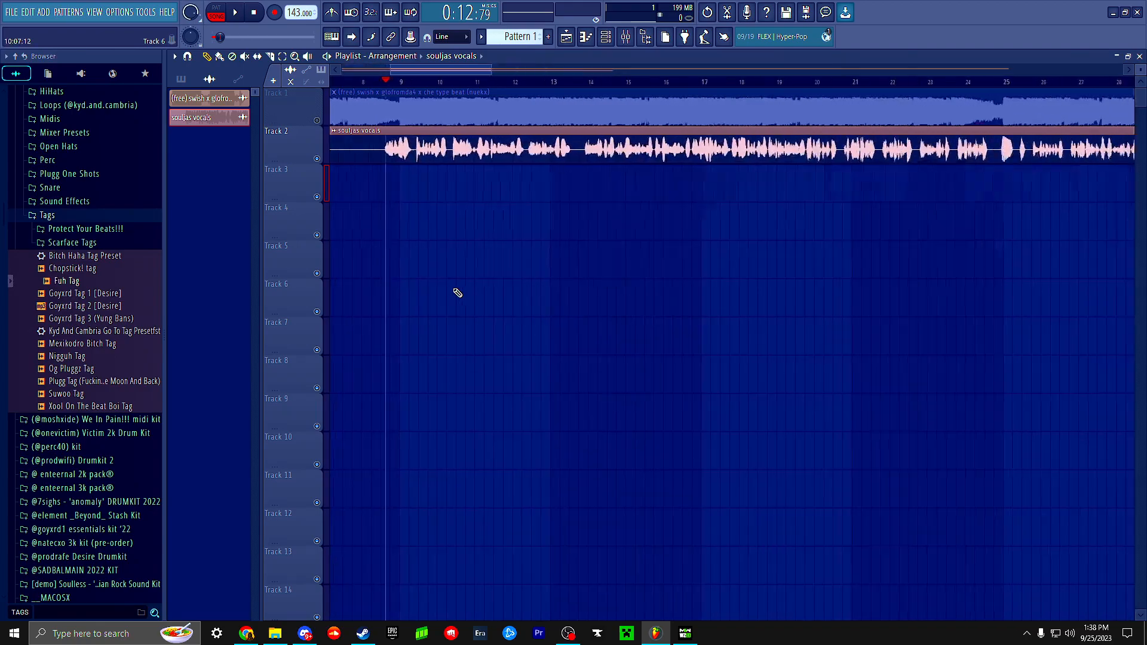
pyautogui.moveTo(452, 290); pyautogui.dragTo(635, 338)
pyautogui.click(605, 36)
pyautogui.click(605, 37)
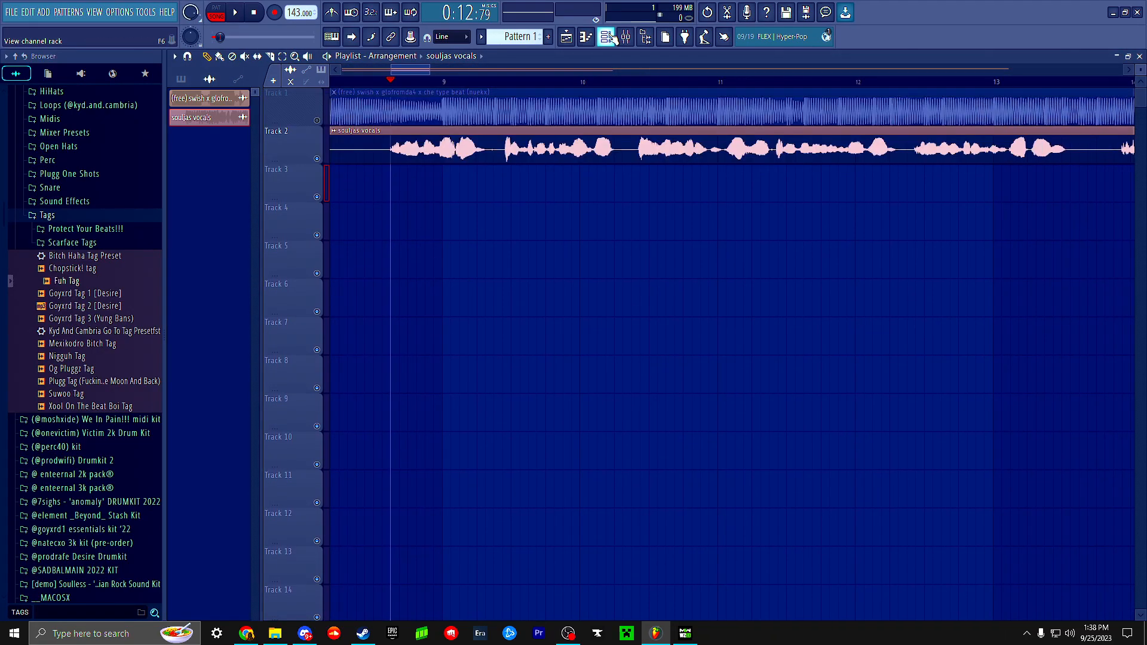
pyautogui.click(628, 38)
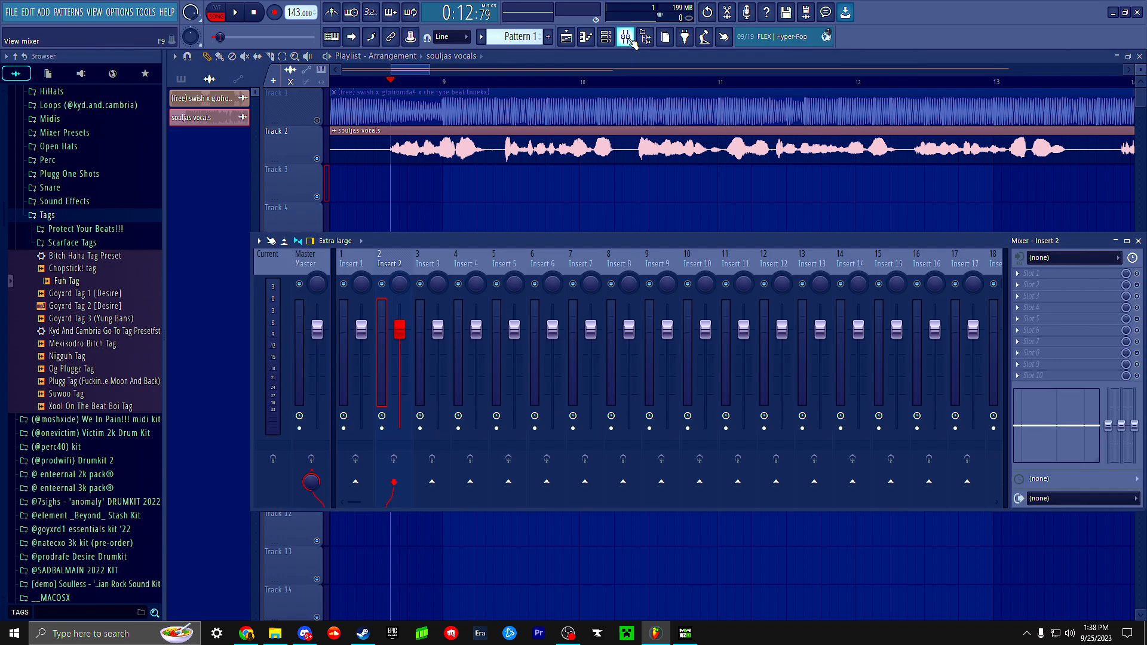
pyautogui.click(627, 39)
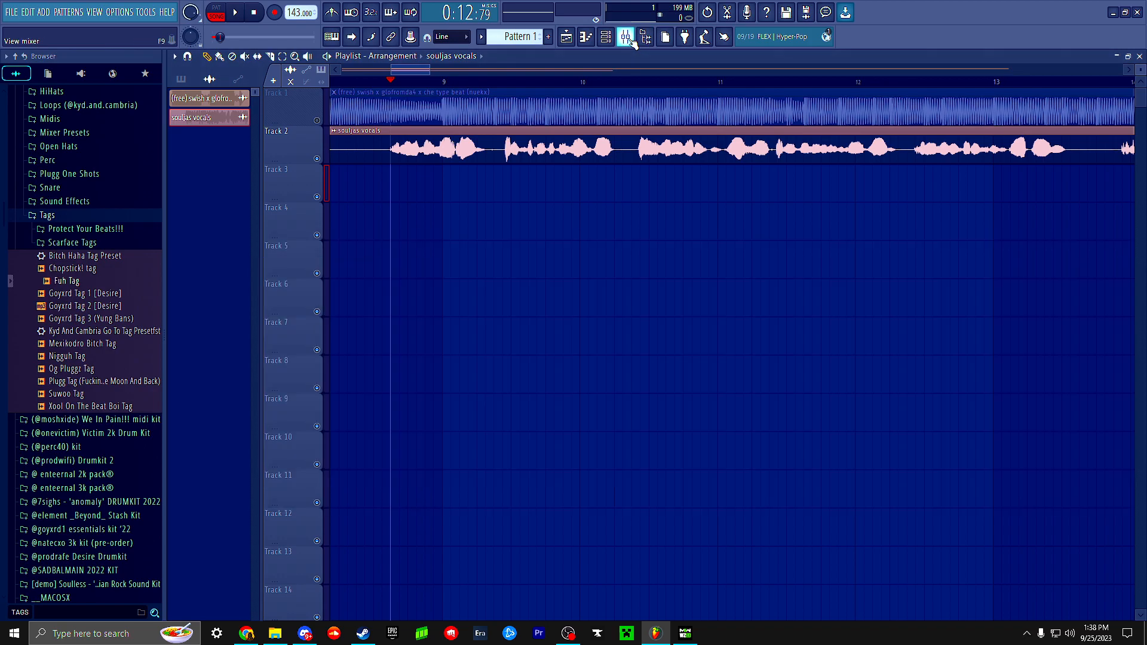
pyautogui.scroll(-5, 428, 304)
pyautogui.moveTo(439, 202); pyautogui.dragTo(661, 294)
pyautogui.hotkey('ctrl', 'z')
pyautogui.moveTo(584, 251); pyautogui.dragTo(1007, 399)
pyautogui.moveTo(517, 221); pyautogui.dragTo(968, 318)
pyautogui.scroll(-3, 517, 225)
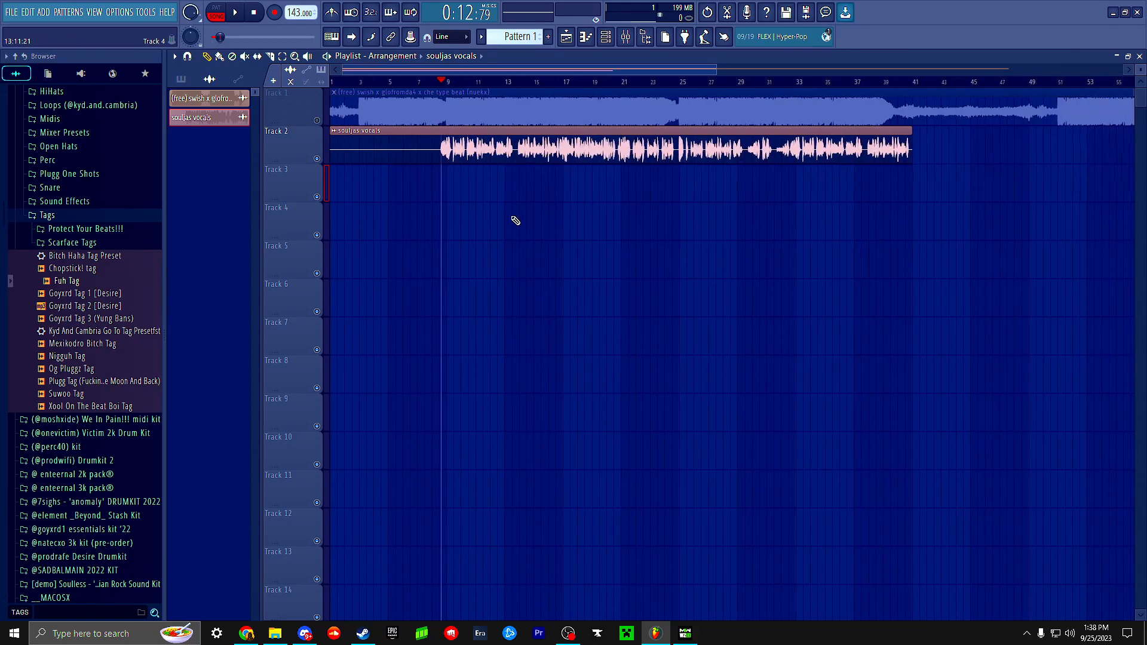
# - Unmute the beat on Track 1, mute the vocals on Track 2, and play the beat alone from the start
pyautogui.click(318, 159)
pyautogui.click(317, 159)
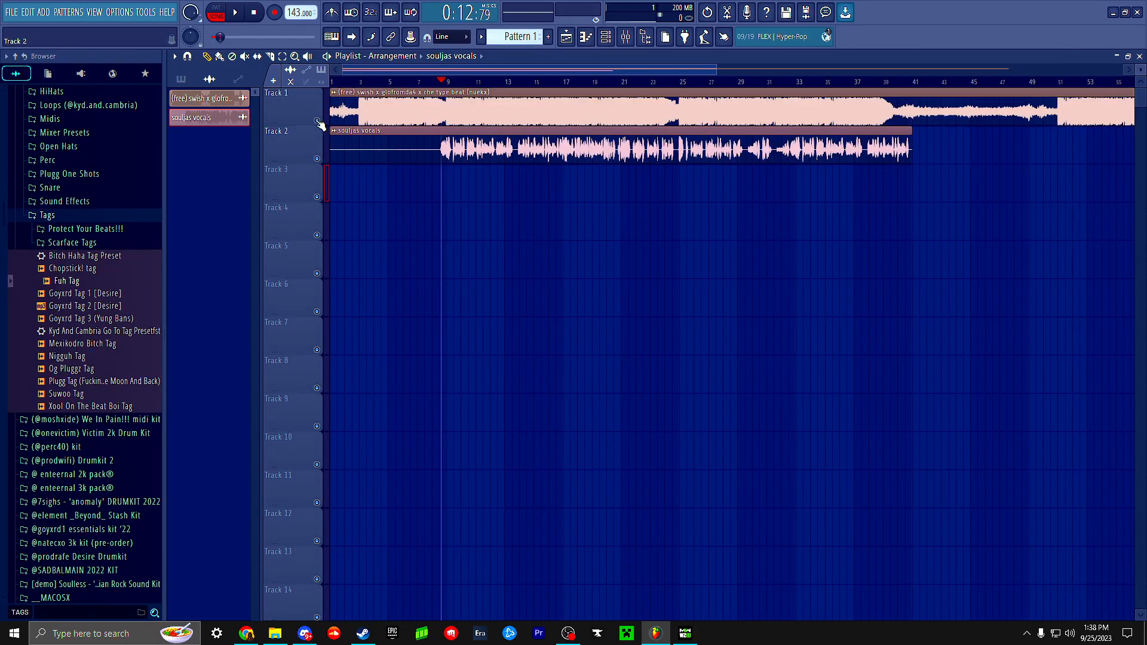
pyautogui.click(317, 159)
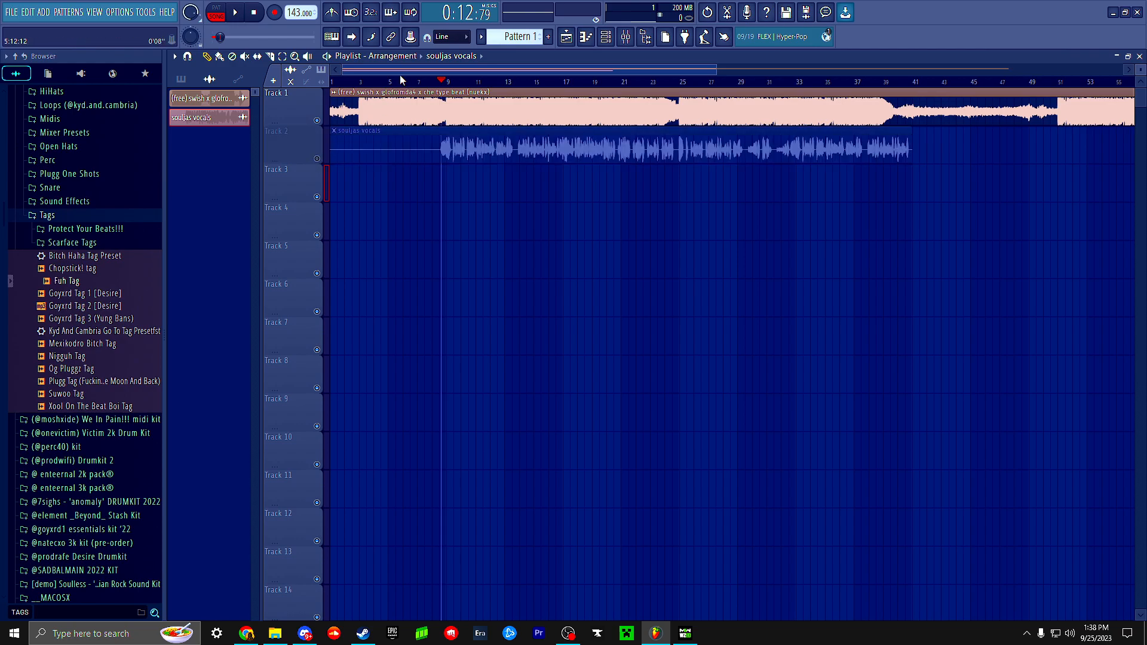
pyautogui.press('space')
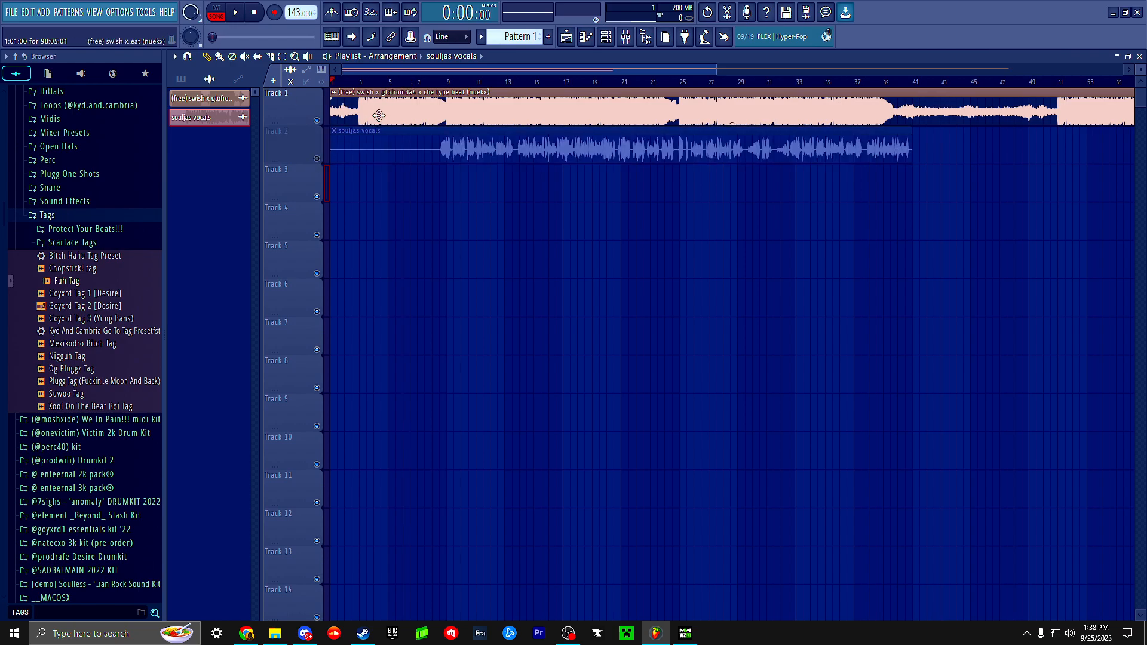
pyautogui.press('space')
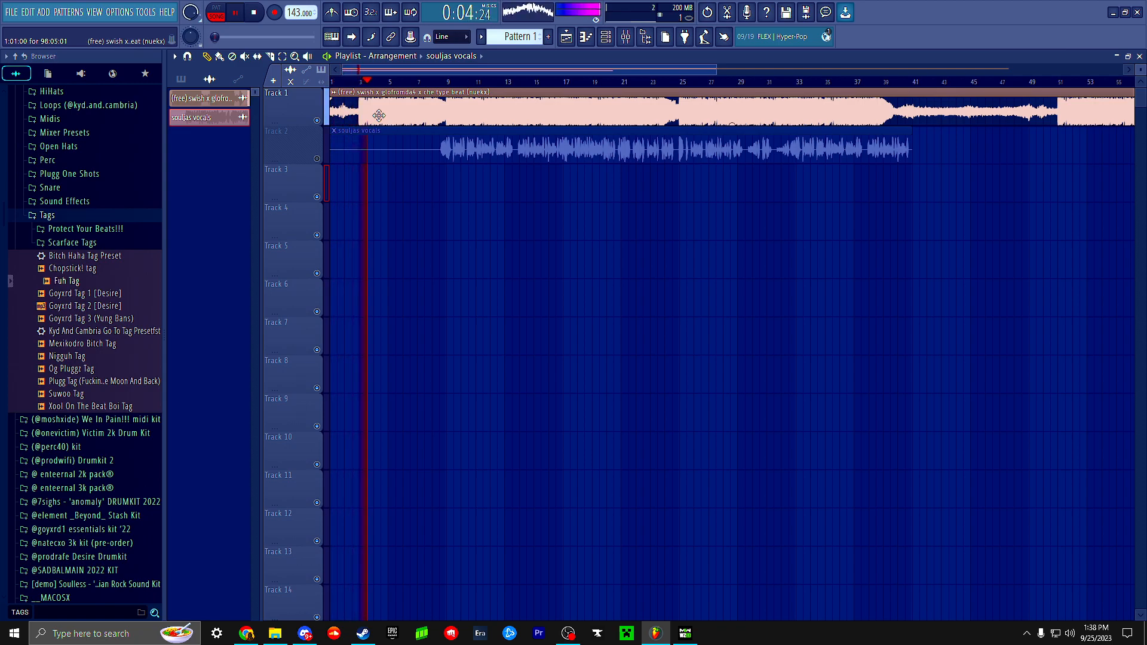
pyautogui.press('space')
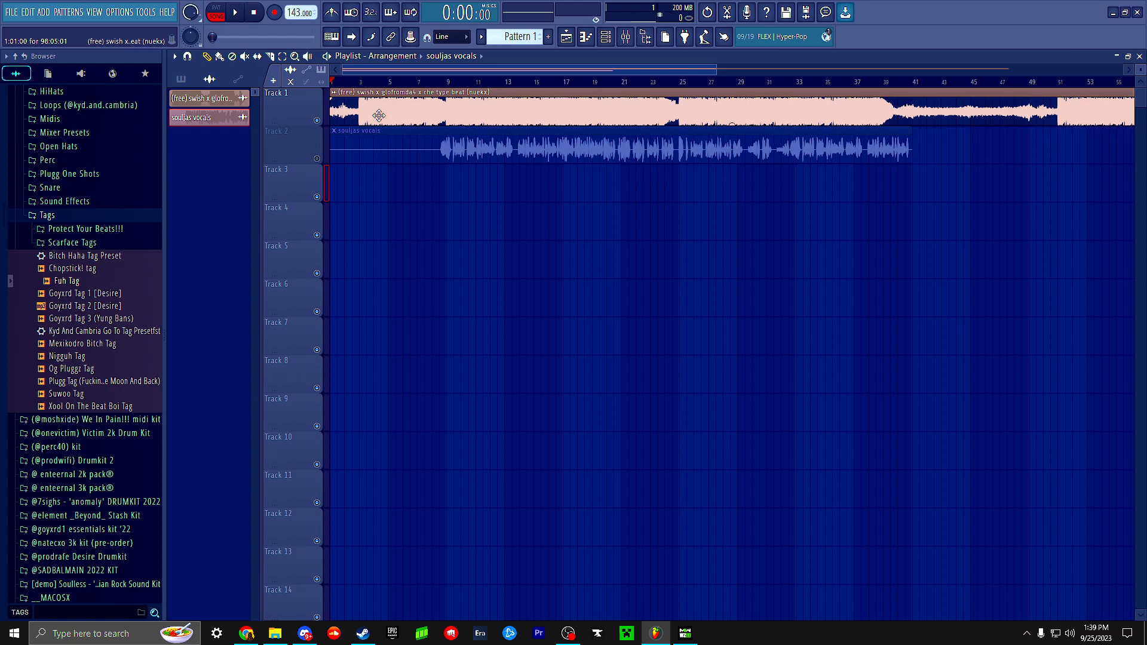
# - Unmute the vocals on Track 2 and play both tracks together with the mixer open
pyautogui.click(316, 159)
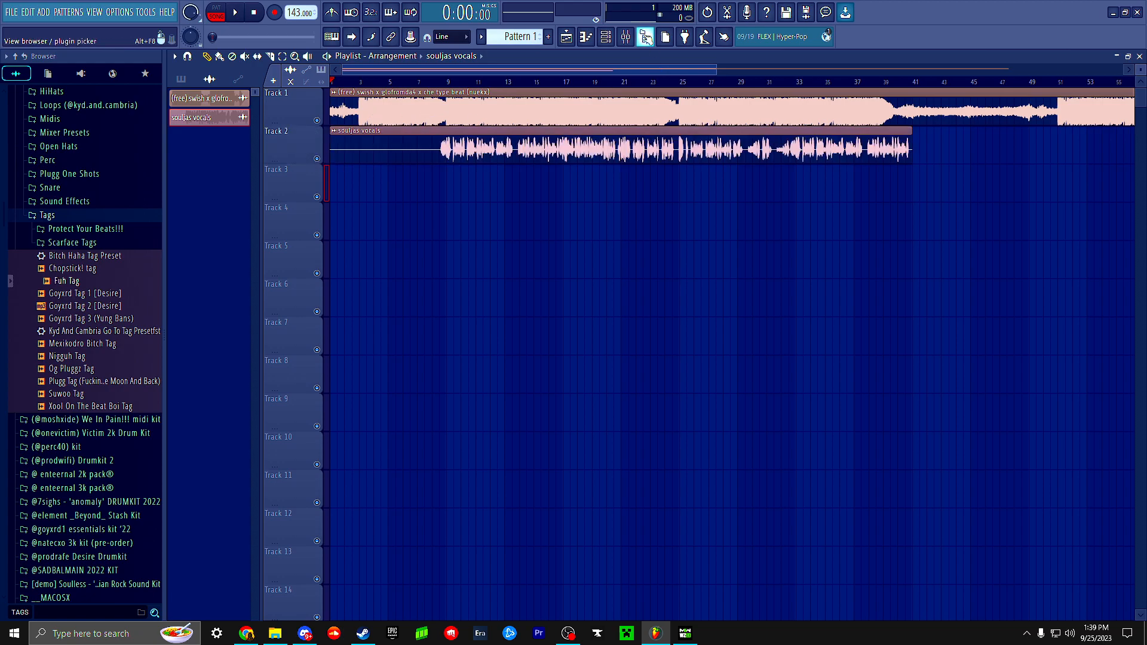
pyautogui.click(625, 37)
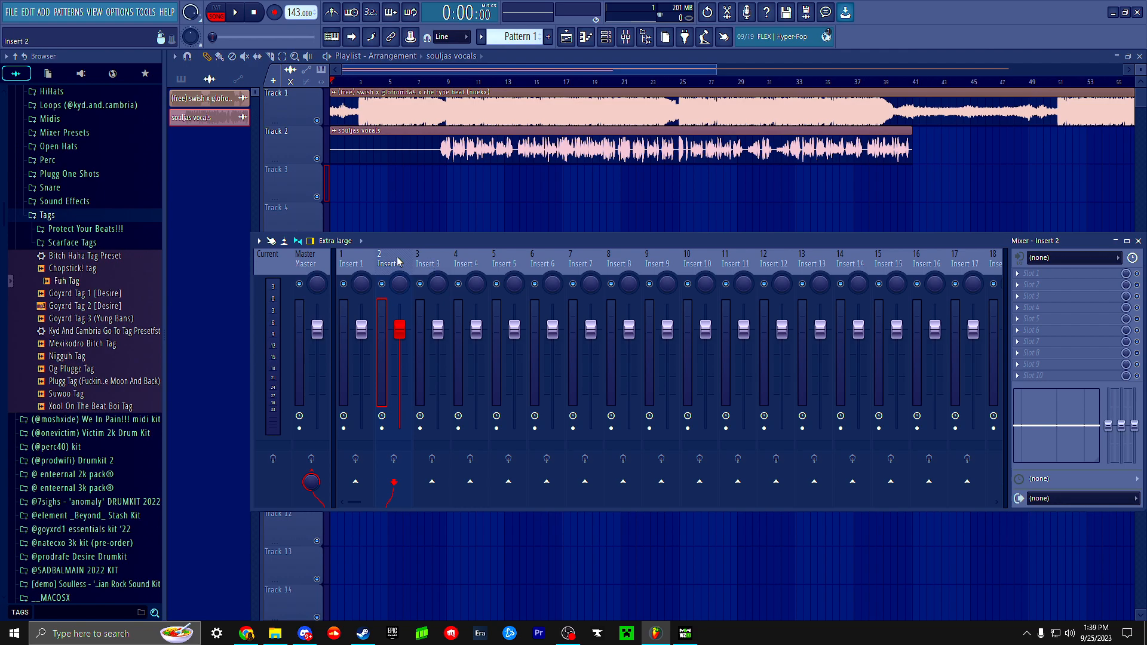
pyautogui.click(239, 14)
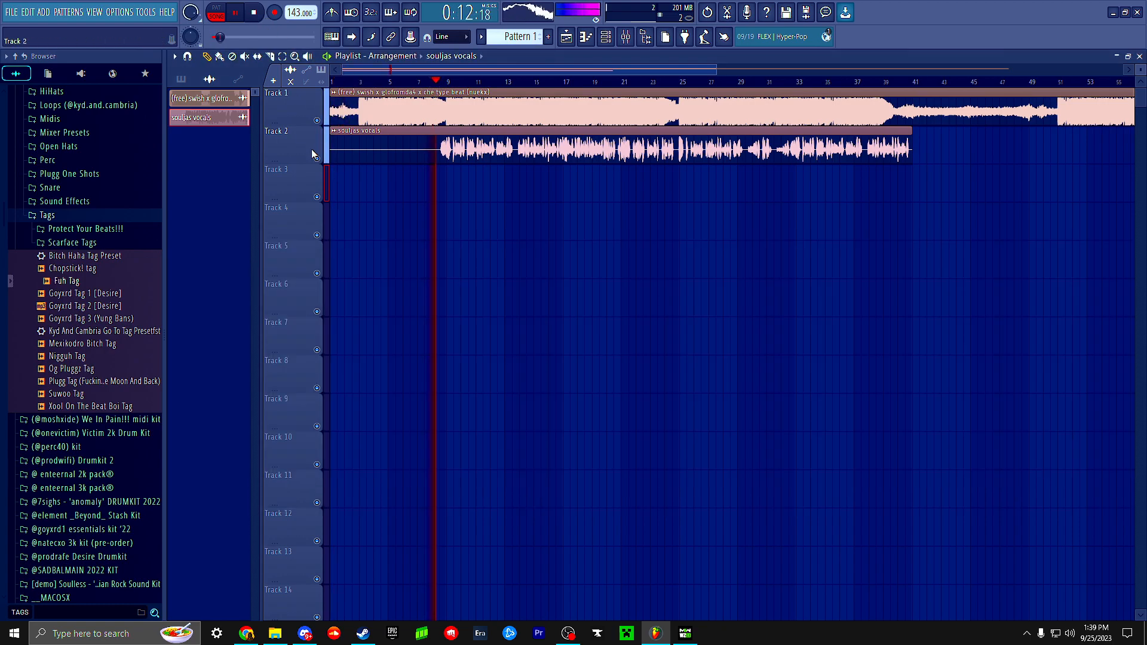
# - Mute the beat on Track 1 to examine the vocal waveform by itself, and unmute the beat again
pyautogui.click(317, 120)
pyautogui.press('F9')
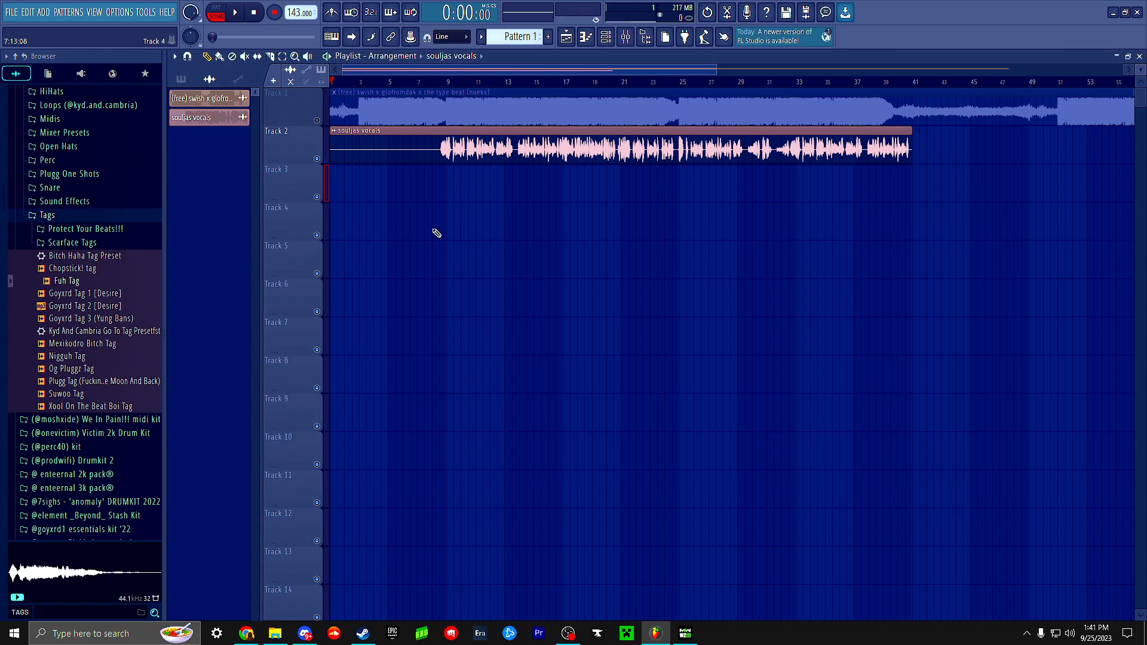
pyautogui.scroll(3, 453, 226)
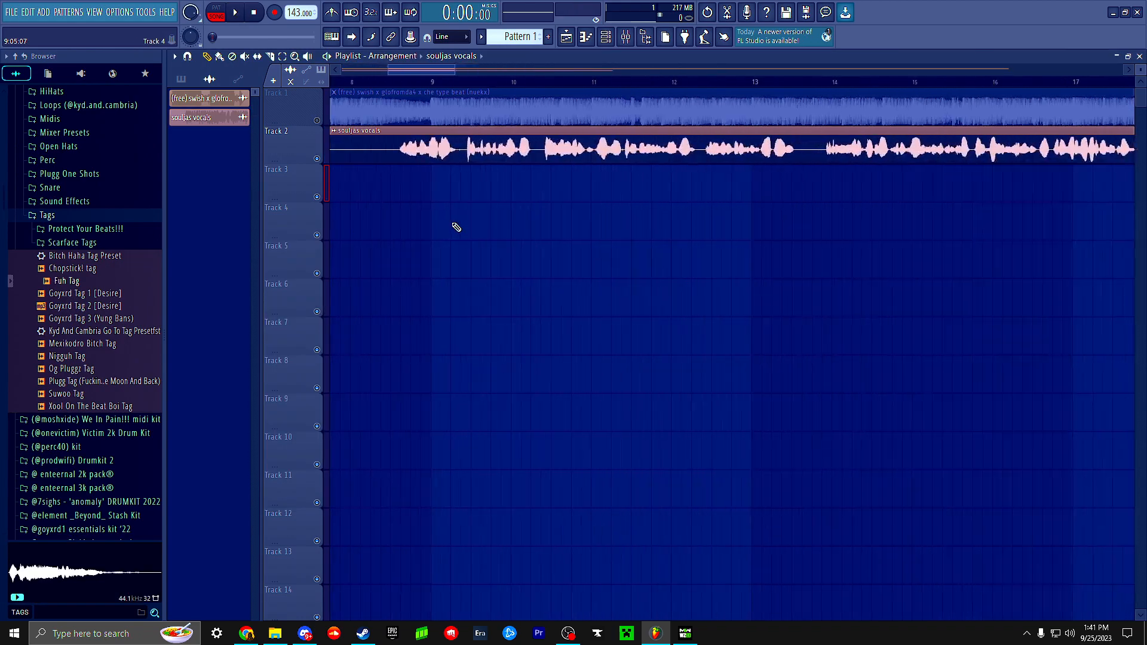
pyautogui.moveTo(469, 229); pyautogui.dragTo(442, 256)
pyautogui.scroll(-4, 628, 266)
pyautogui.scroll(2, 442, 256)
pyautogui.click(317, 121)
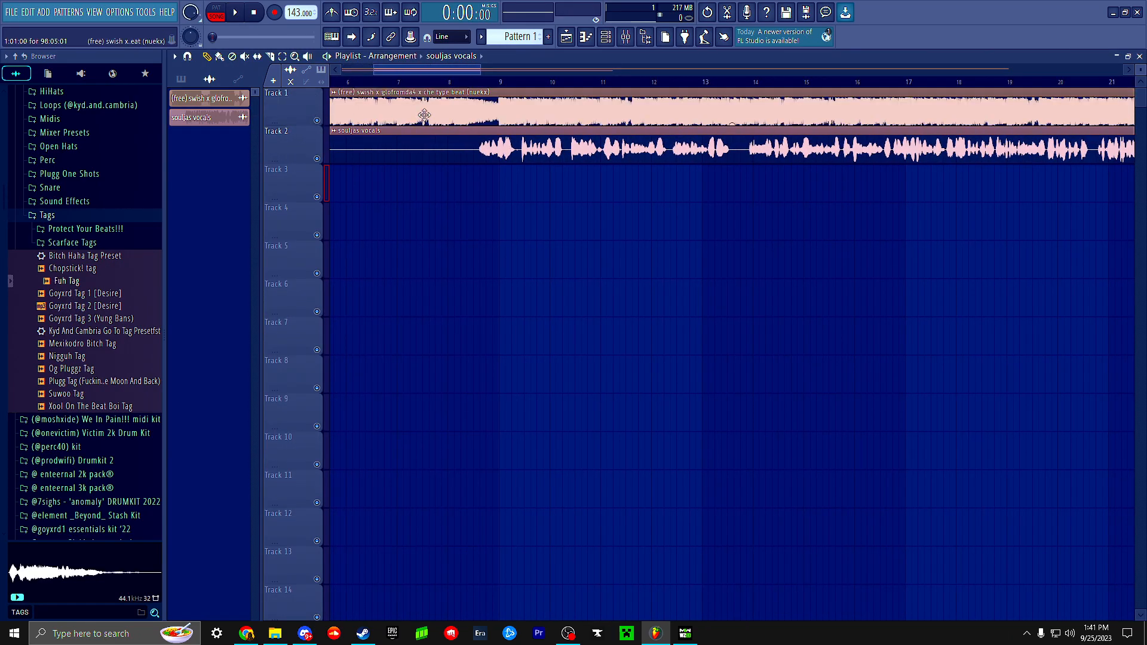
# - Move the playback position just before the vocals and load Fruity Limiter into effect slot 2 of mixer Insert 2
pyautogui.click(461, 81)
pyautogui.click(627, 37)
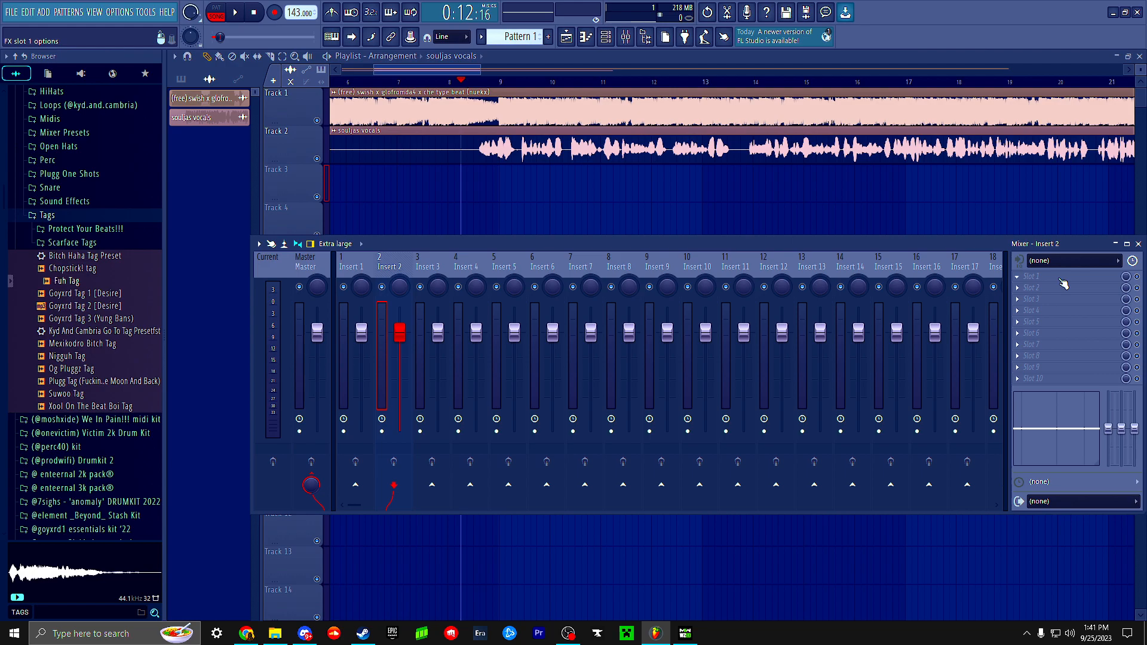
pyautogui.click(1018, 289)
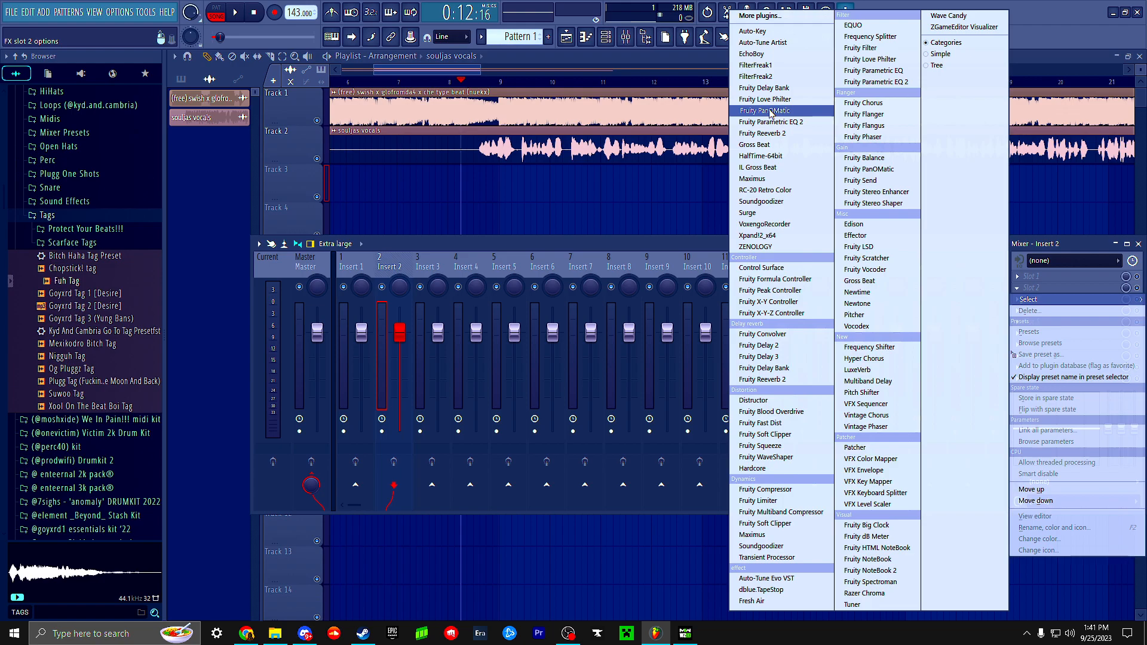
pyautogui.click(758, 501)
pyautogui.moveTo(432, 227); pyautogui.dragTo(715, 218)
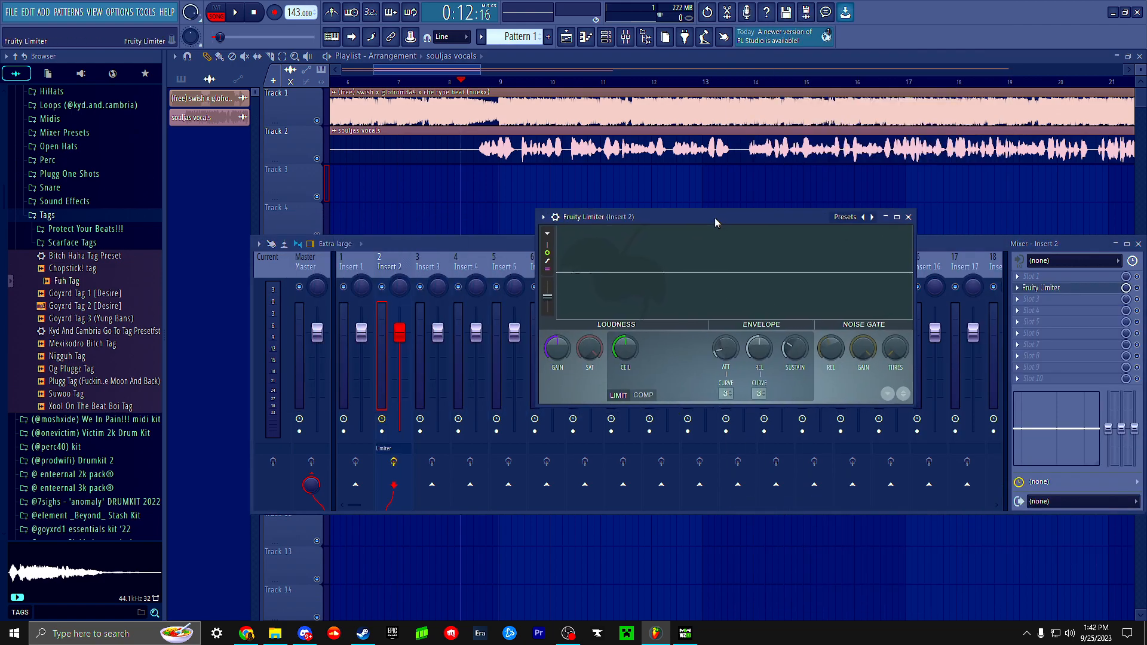
pyautogui.click(235, 639)
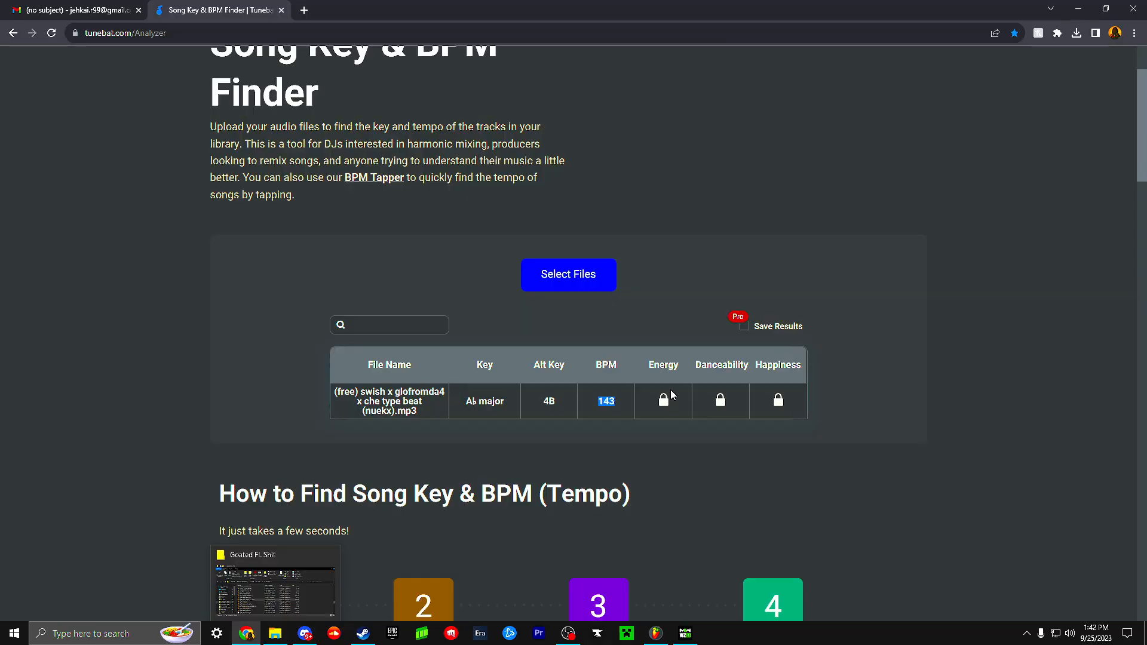
pyautogui.click(217, 634)
pyautogui.click(220, 635)
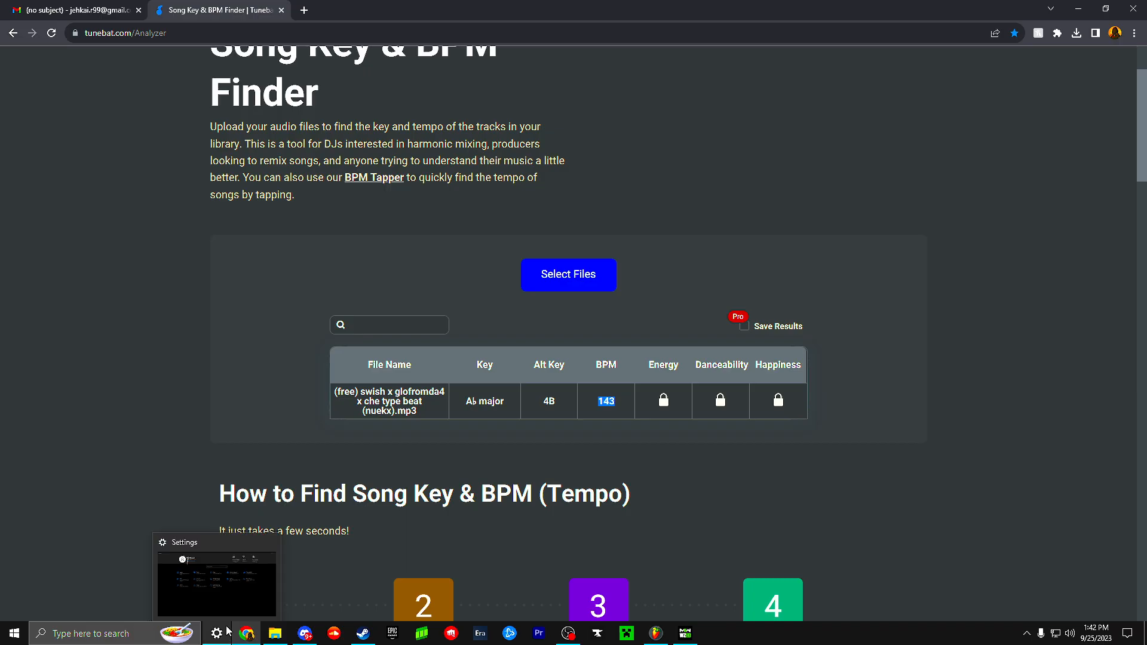
pyautogui.click(272, 542)
pyautogui.moveTo(307, 636)
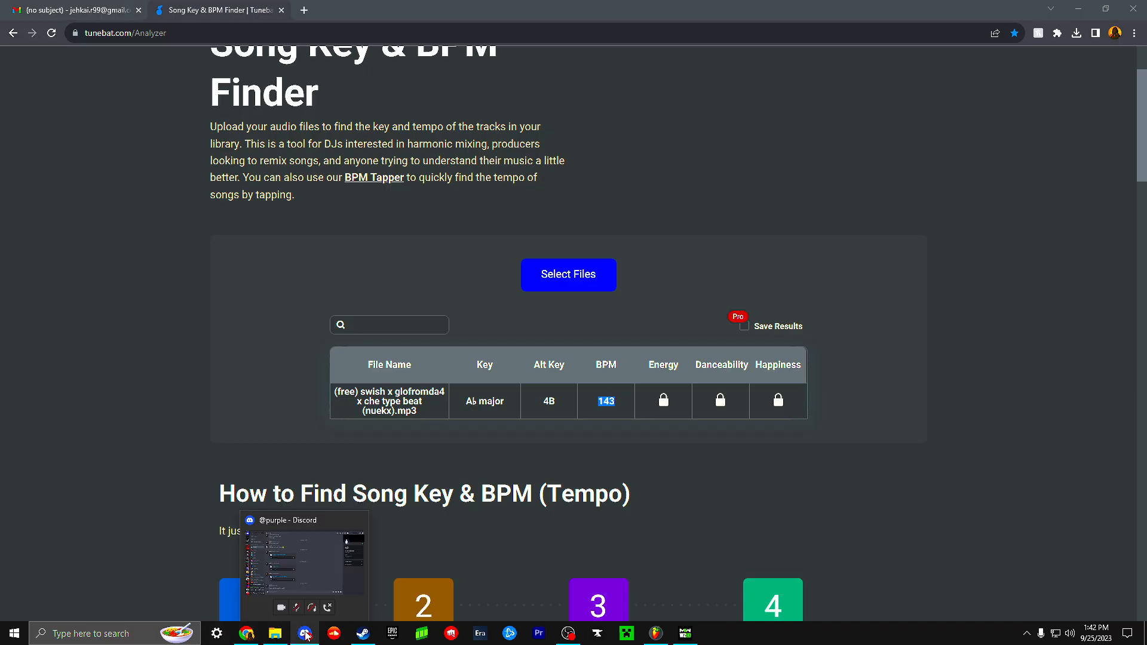
pyautogui.click(656, 633)
# - Apply the "spiffy limiter settings.fst" preset from the Goated FL Shit folder to Fruity Limiter on Insert 2 and close the plugin
pyautogui.click(263, 641)
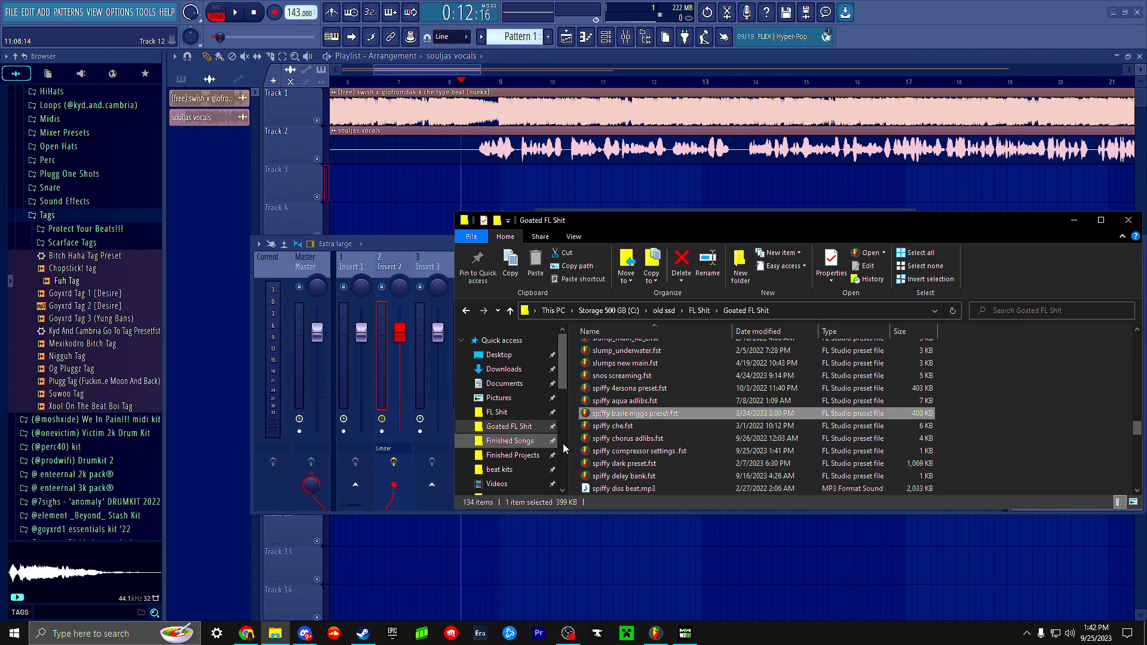
pyautogui.scroll(-5, 668, 419)
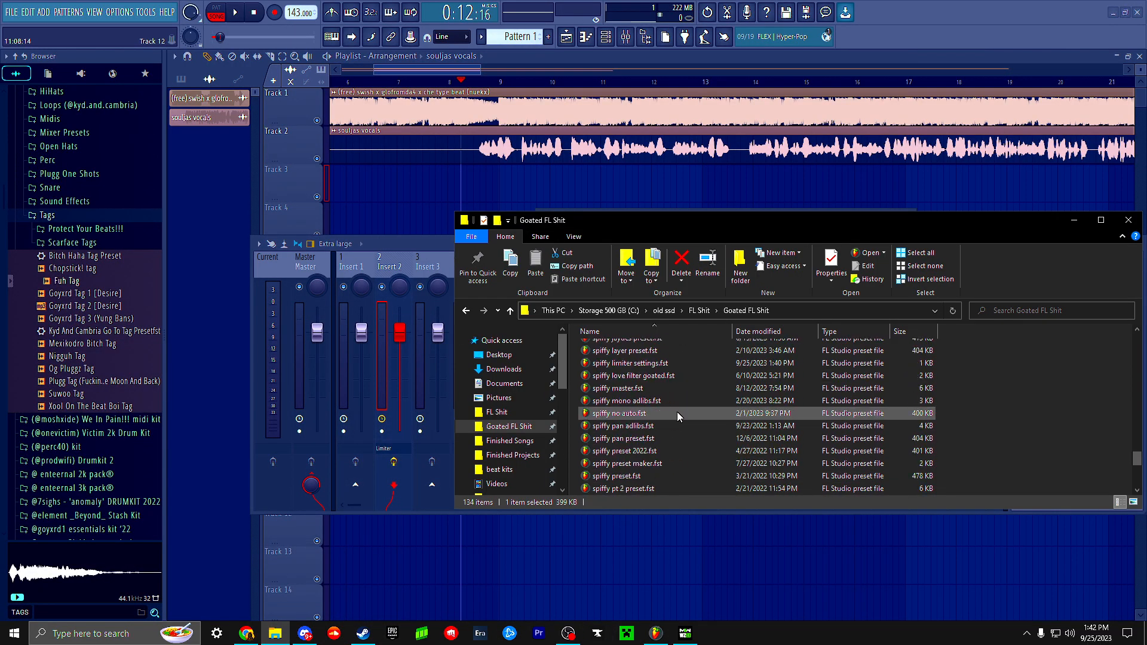
pyautogui.scroll(-3, 676, 412)
pyautogui.click(613, 394)
pyautogui.moveTo(603, 223); pyautogui.dragTo(929, 218)
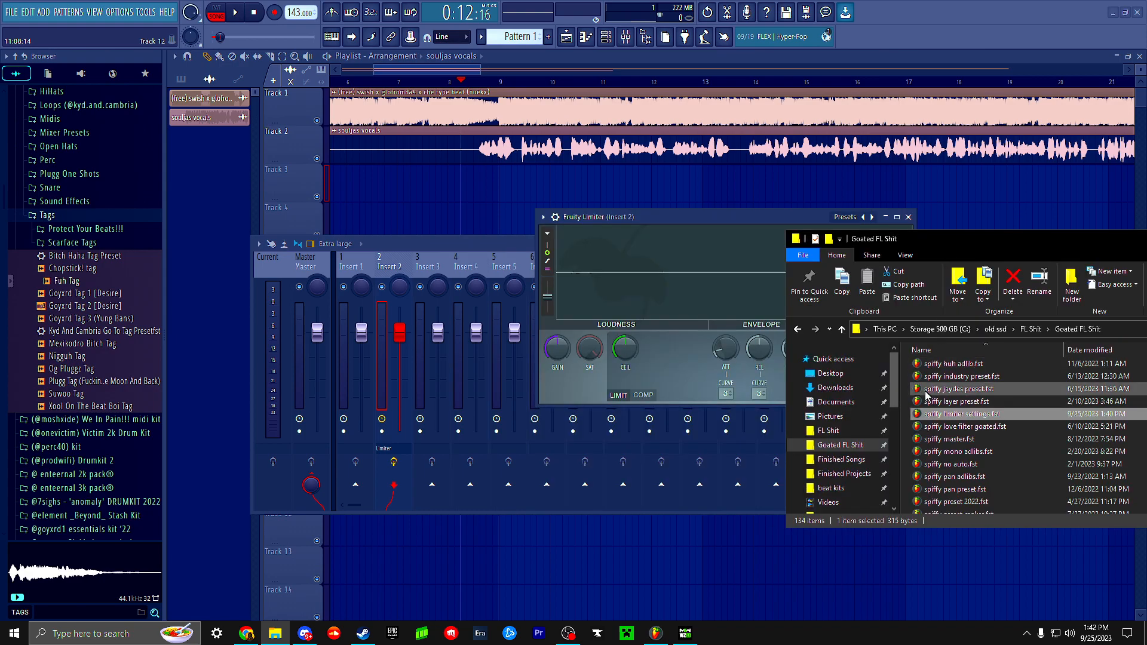
pyautogui.click(714, 257)
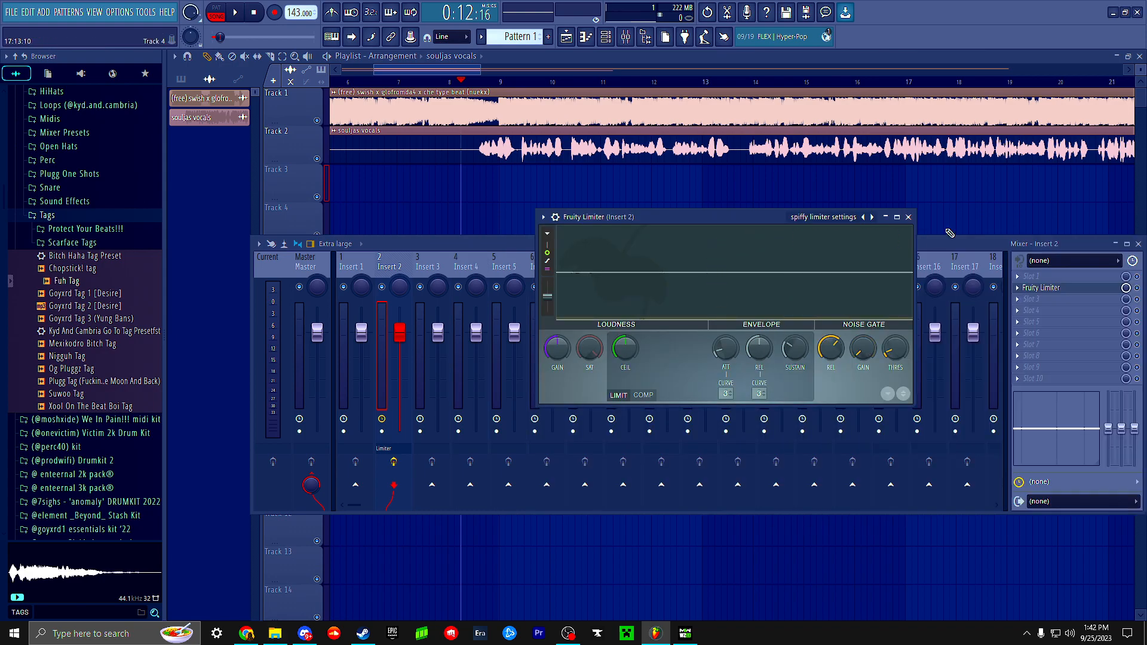
pyautogui.click(909, 217)
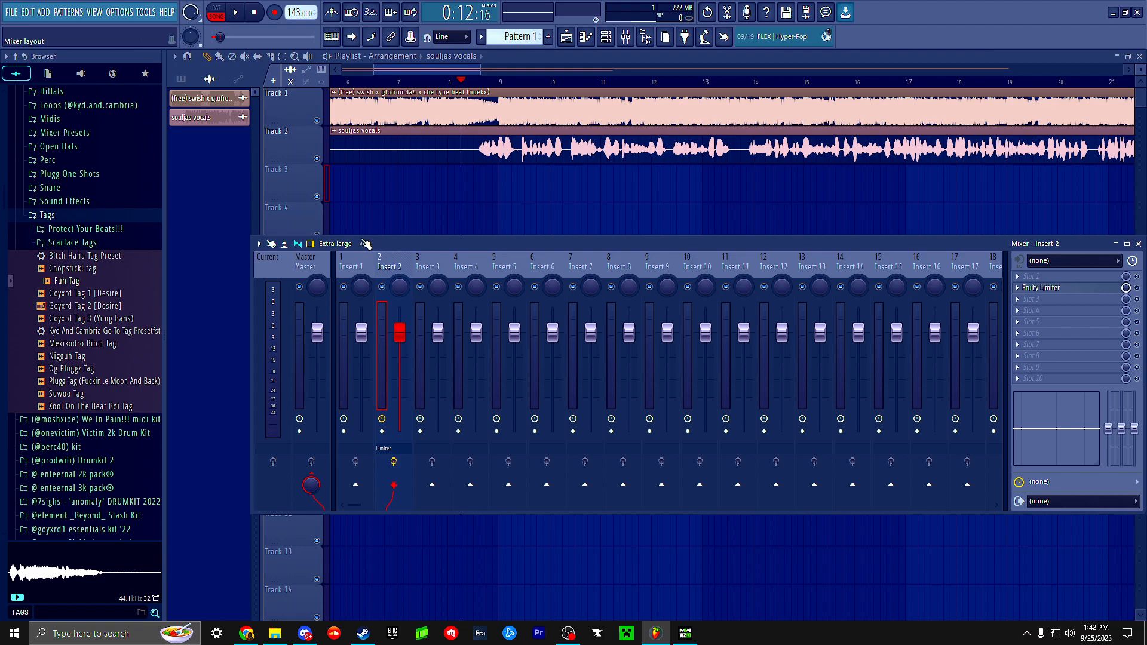
# - Play the beat and vocals together from just before the vocals, checking the limited vocals' levels in the mixer, and stop playback
pyautogui.moveTo(472, 72); pyautogui.dragTo(478, 74)
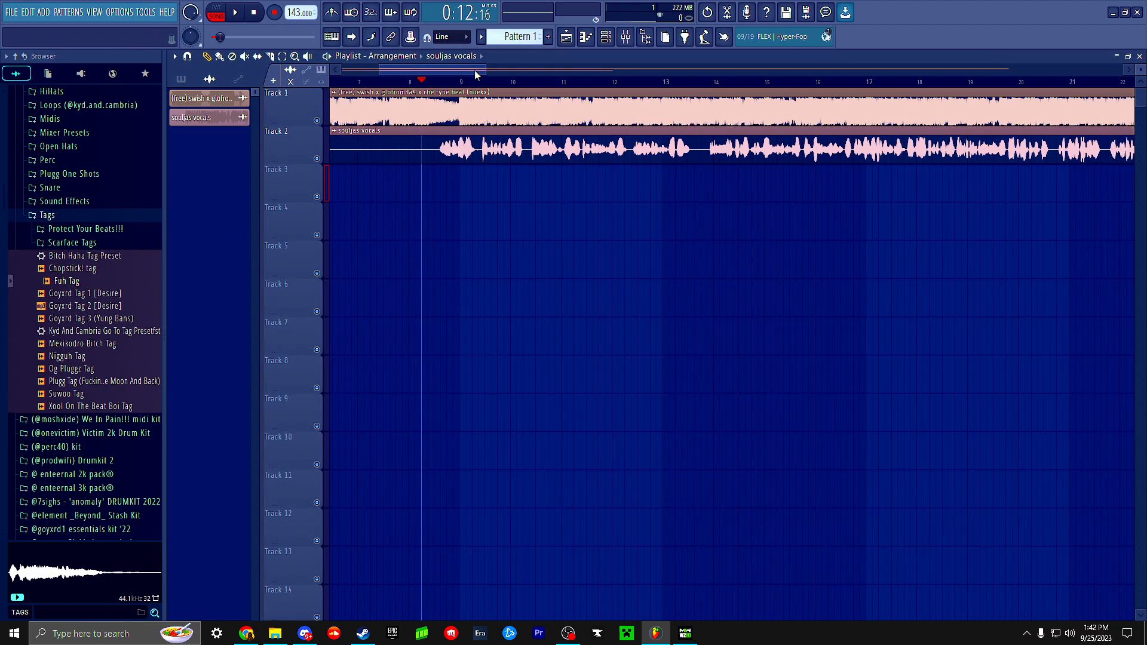
pyautogui.moveTo(472, 73); pyautogui.dragTo(414, 75)
pyautogui.click(238, 12)
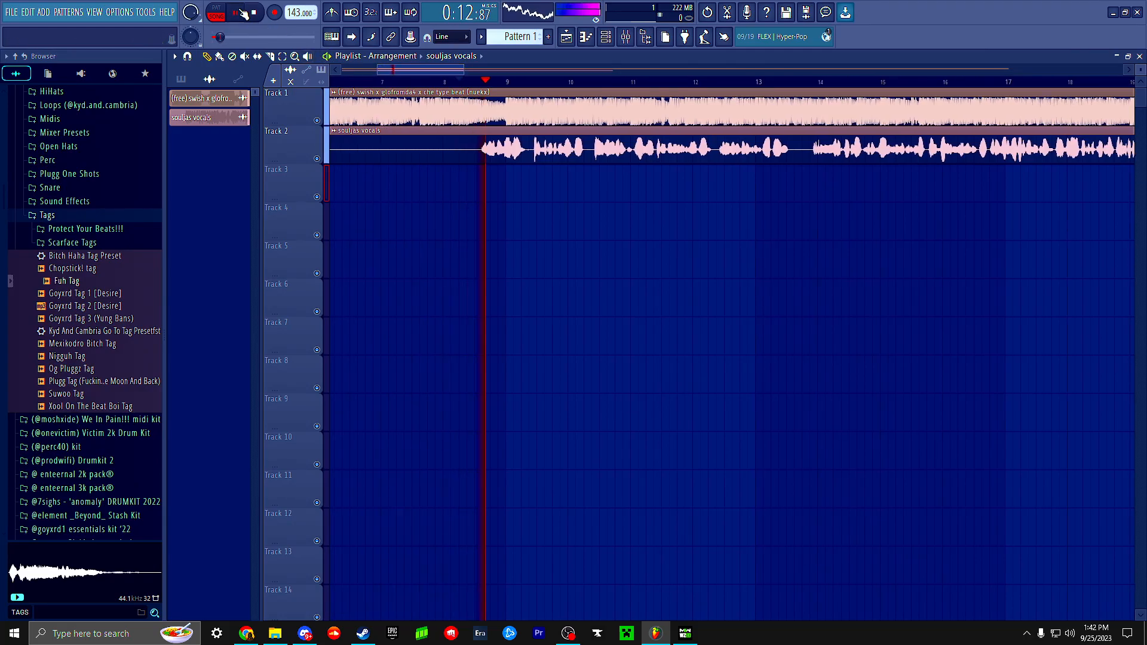
pyautogui.click(625, 37)
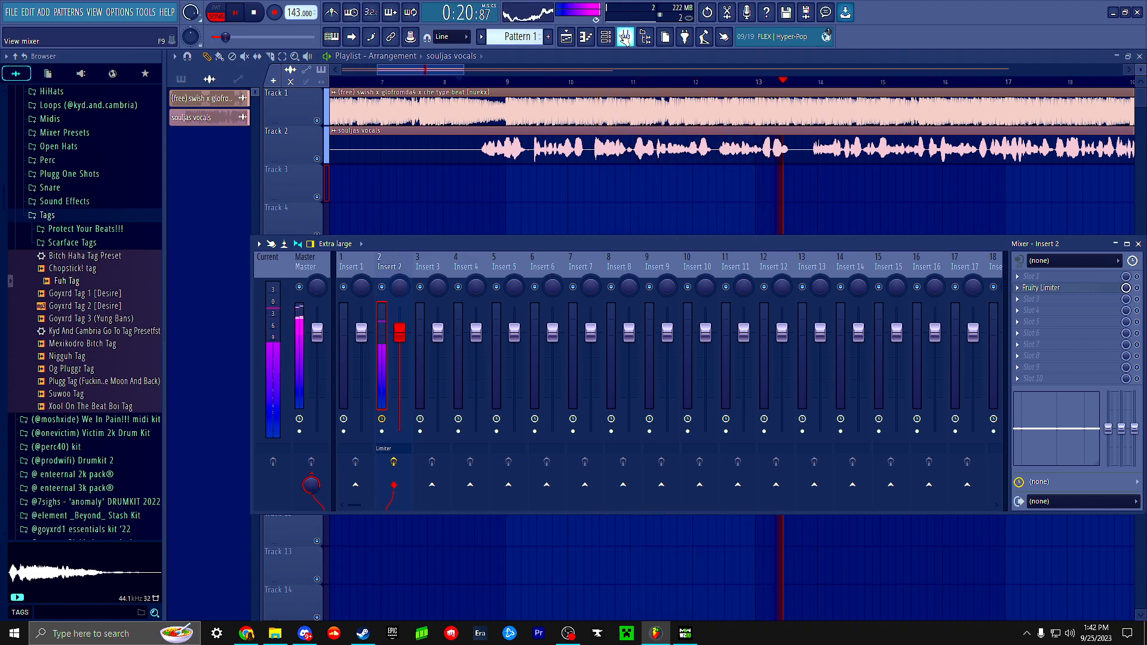
pyautogui.click(254, 12)
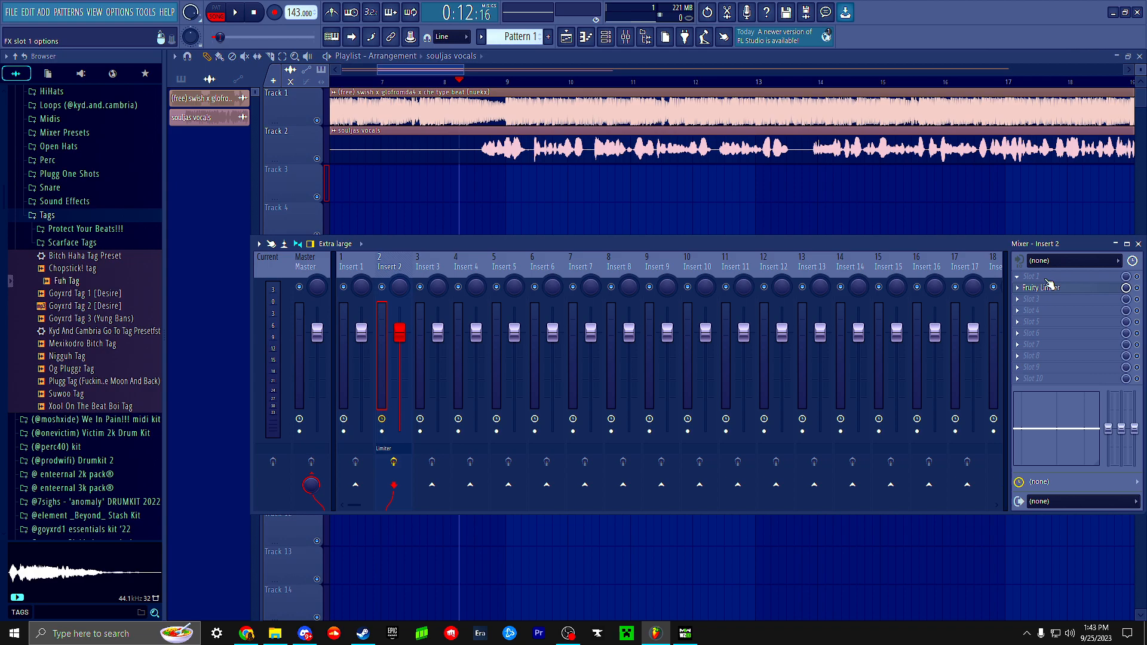
pyautogui.click(1049, 283)
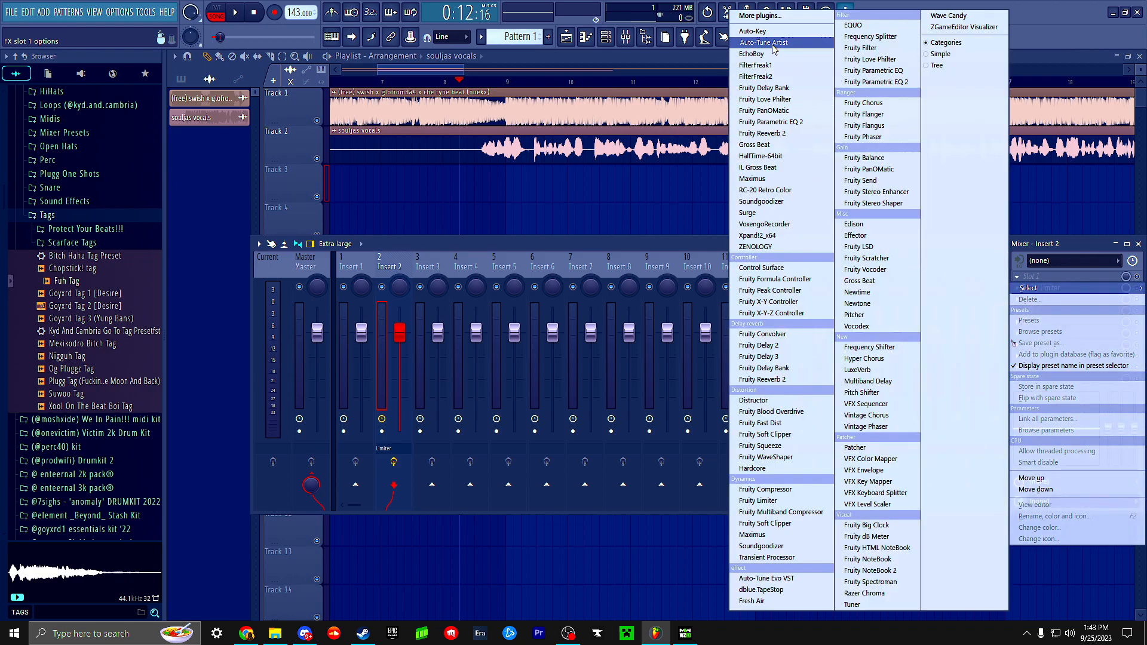
pyautogui.click(385, 263)
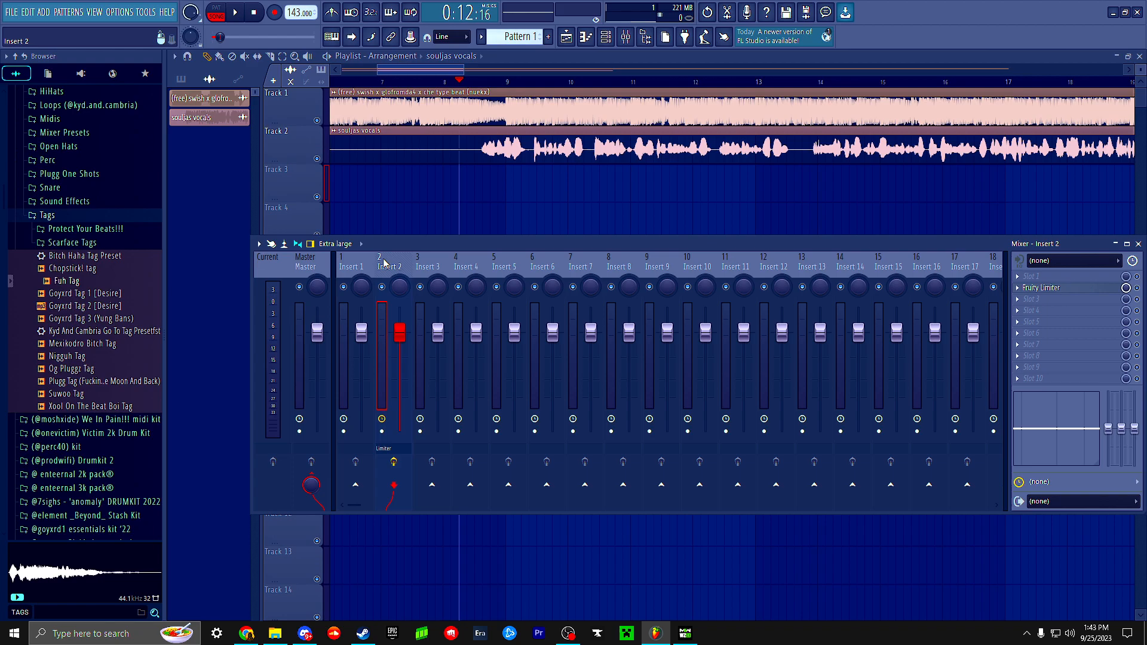
pyautogui.click(1034, 279)
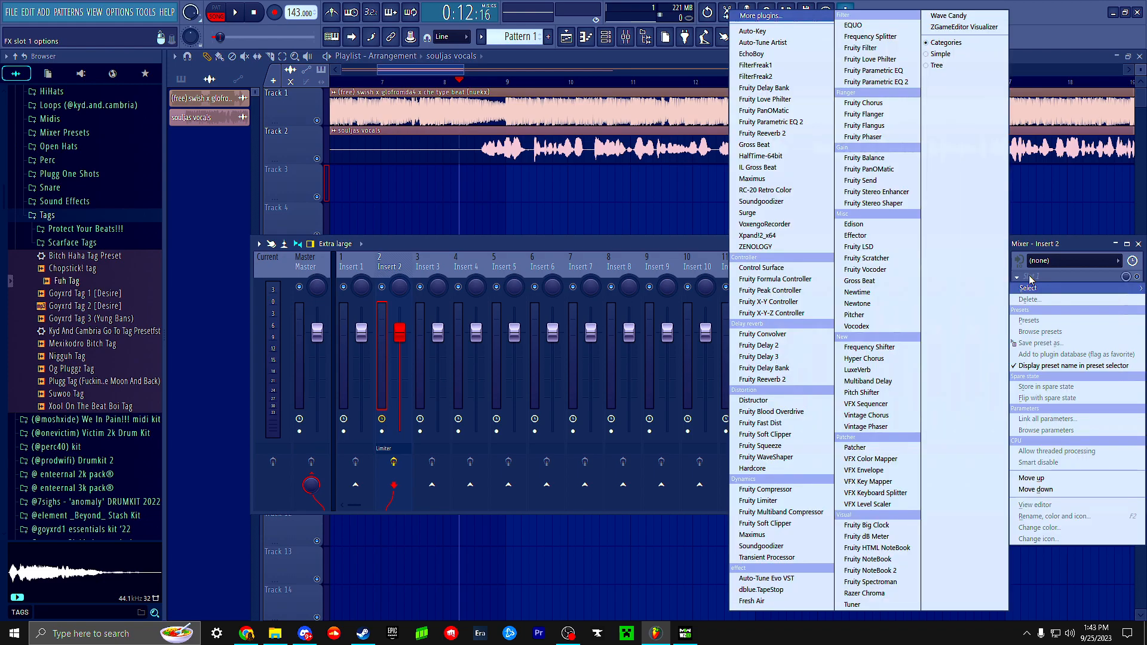
pyautogui.click(394, 254)
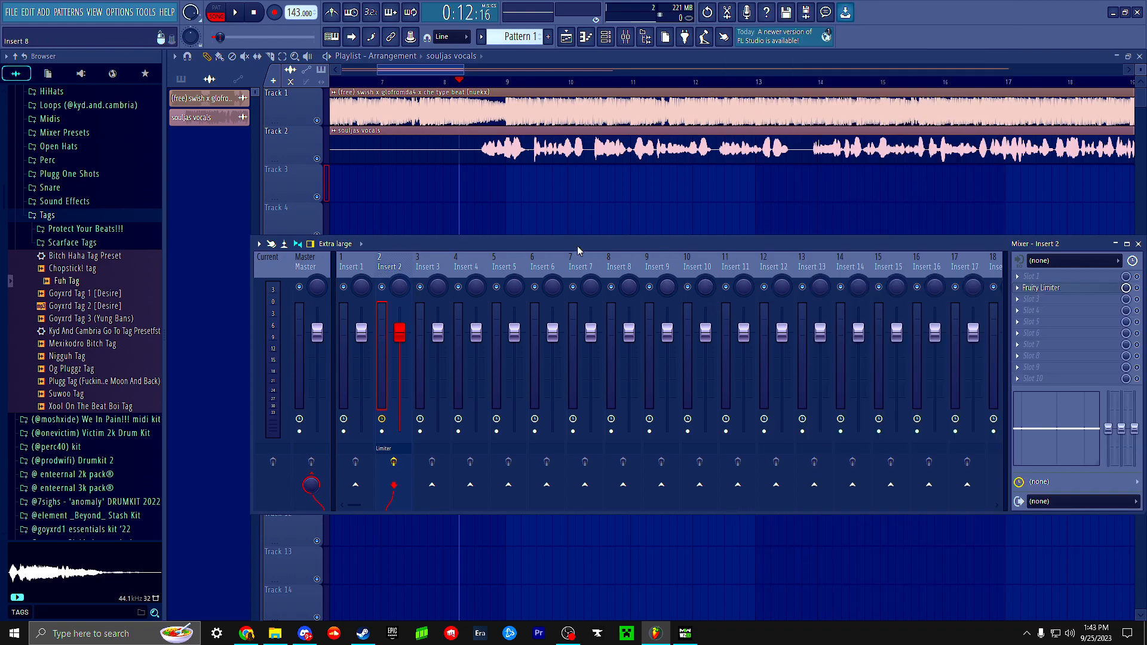
# - Load Fruity Parametric EQ 2 into effect slot 3 of mixer Insert 2 and reposition its window
pyautogui.moveTo(446, 70); pyautogui.dragTo(453, 71)
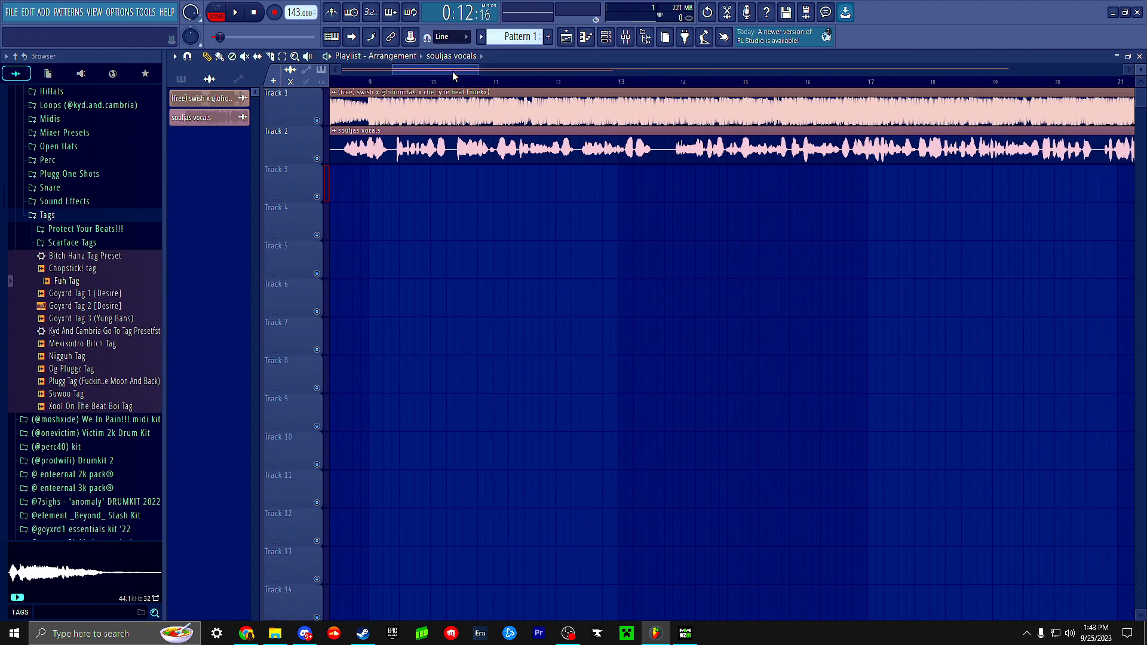
pyautogui.click(607, 37)
pyautogui.click(608, 37)
pyautogui.click(625, 37)
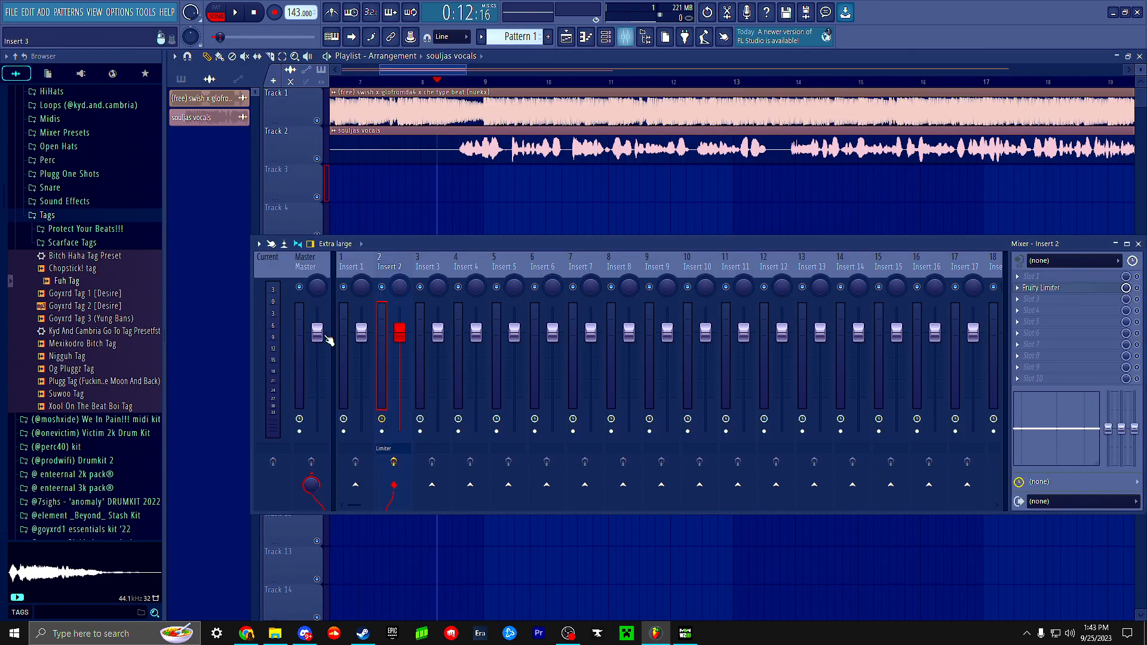
pyautogui.click(1049, 303)
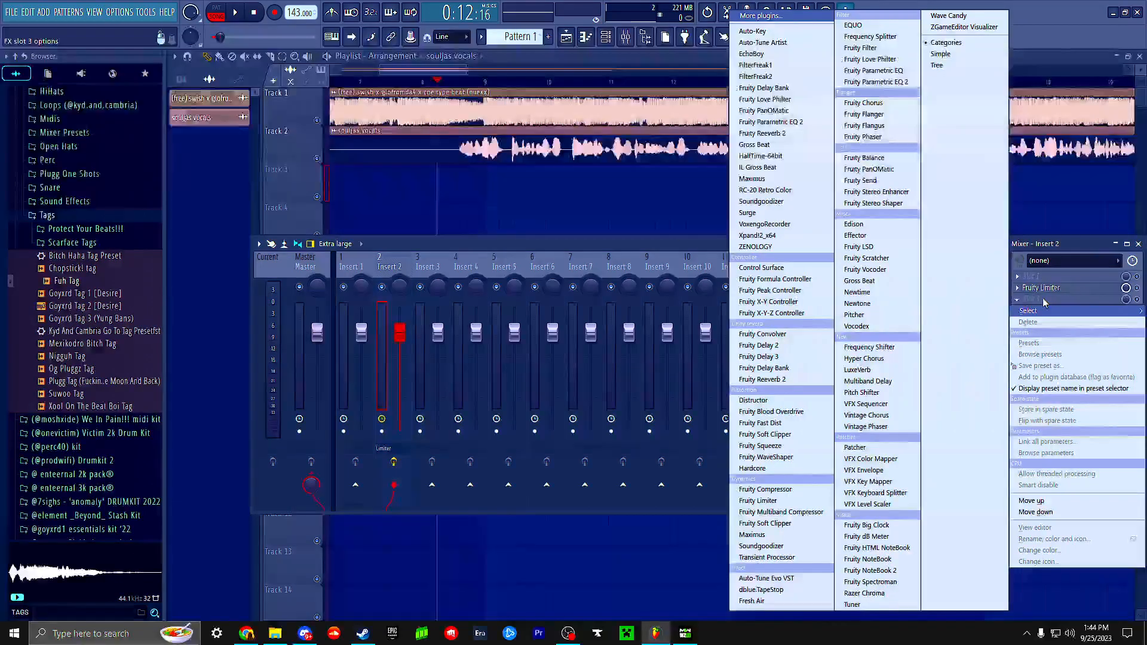
pyautogui.click(779, 128)
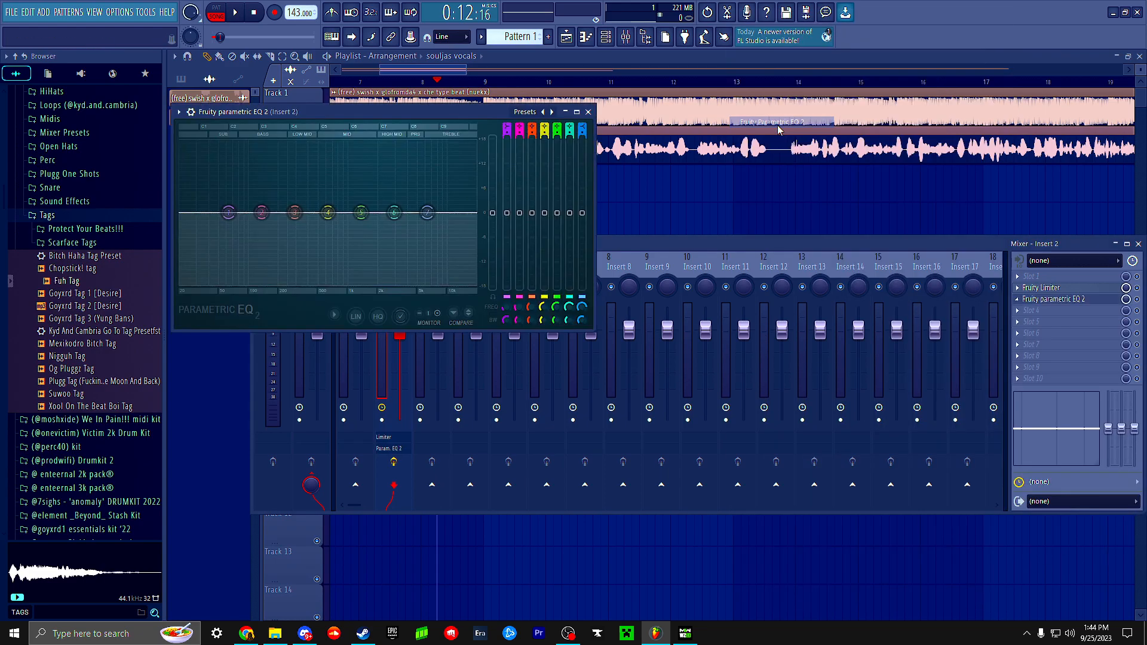
pyautogui.moveTo(421, 113); pyautogui.dragTo(493, 124)
pyautogui.click(608, 121)
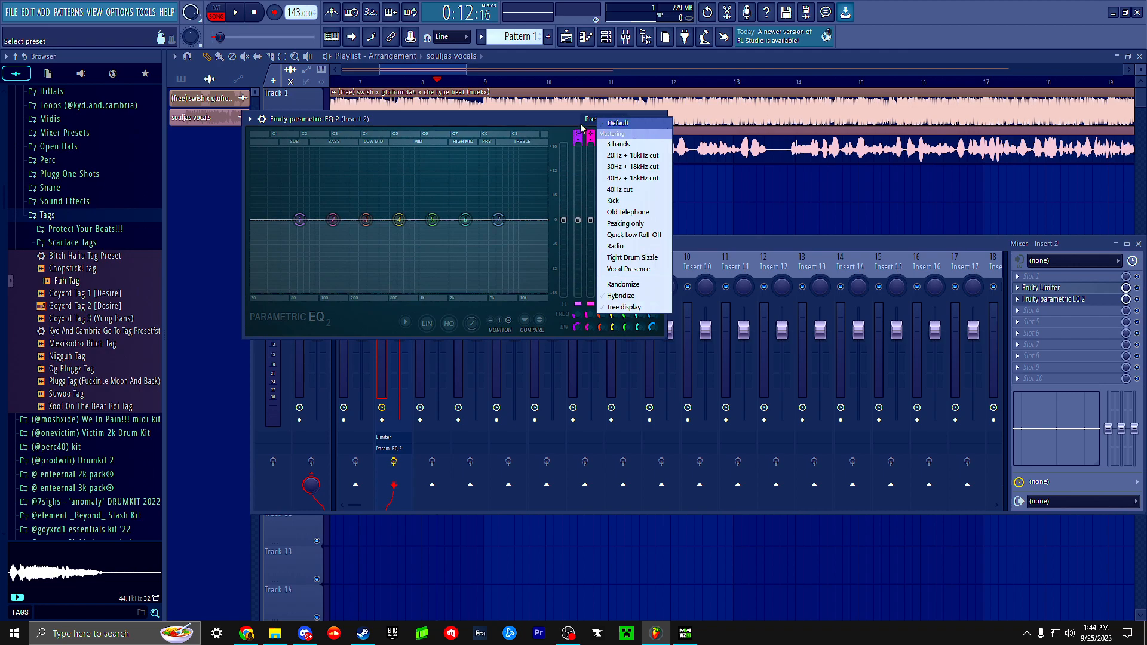
pyautogui.click(520, 124)
# - Shape the vocal EQ with a low cut on band 1 near 123 Hz, dips on bands 3 and 6, and boosts on bands 2, 4 and 7
pyautogui.moveTo(499, 220); pyautogui.dragTo(534, 209)
pyautogui.moveTo(466, 221); pyautogui.dragTo(467, 249)
pyautogui.moveTo(399, 220); pyautogui.dragTo(360, 246)
pyautogui.moveTo(302, 220); pyautogui.dragTo(327, 292)
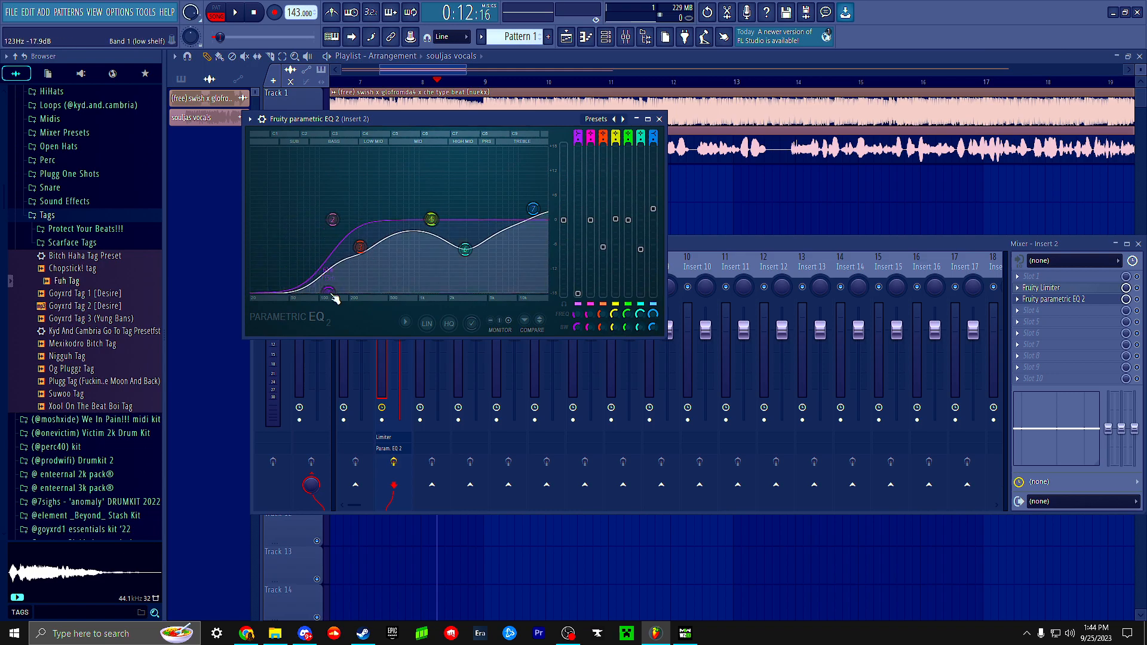
pyautogui.moveTo(430, 220); pyautogui.dragTo(417, 211)
pyautogui.moveTo(465, 250); pyautogui.dragTo(469, 242)
pyautogui.moveTo(359, 246); pyautogui.dragTo(335, 203)
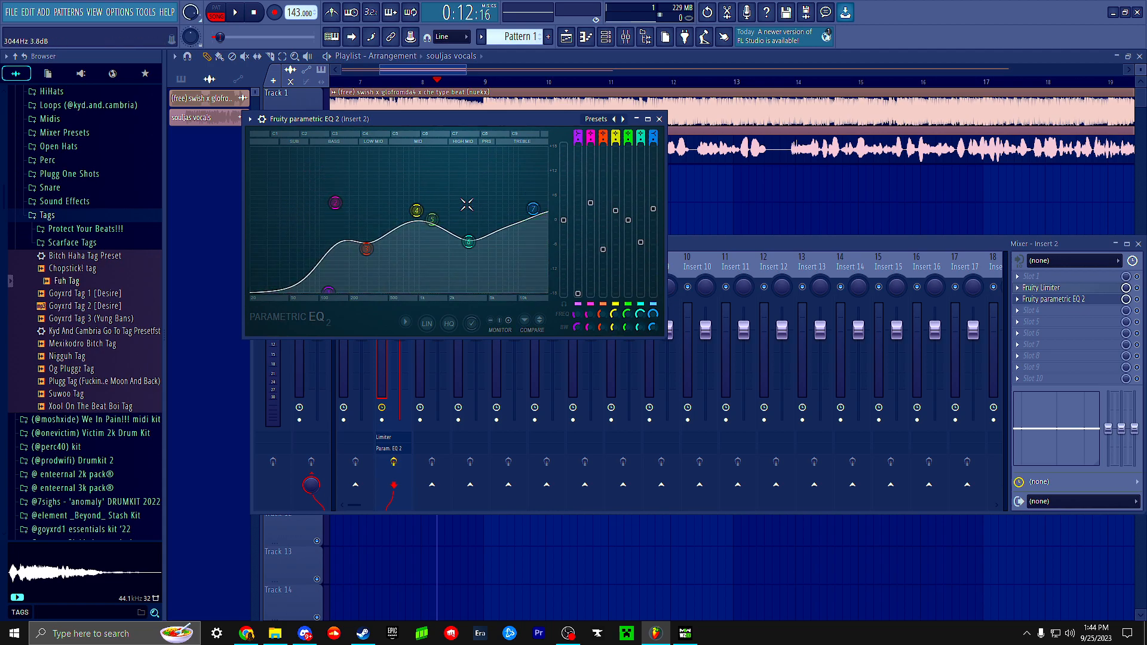
# - Mute the beat on Track 1 and play the vocals alone, bypassing and re-enabling Fruity Parametric EQ 2 to compare the sound
pyautogui.click(274, 633)
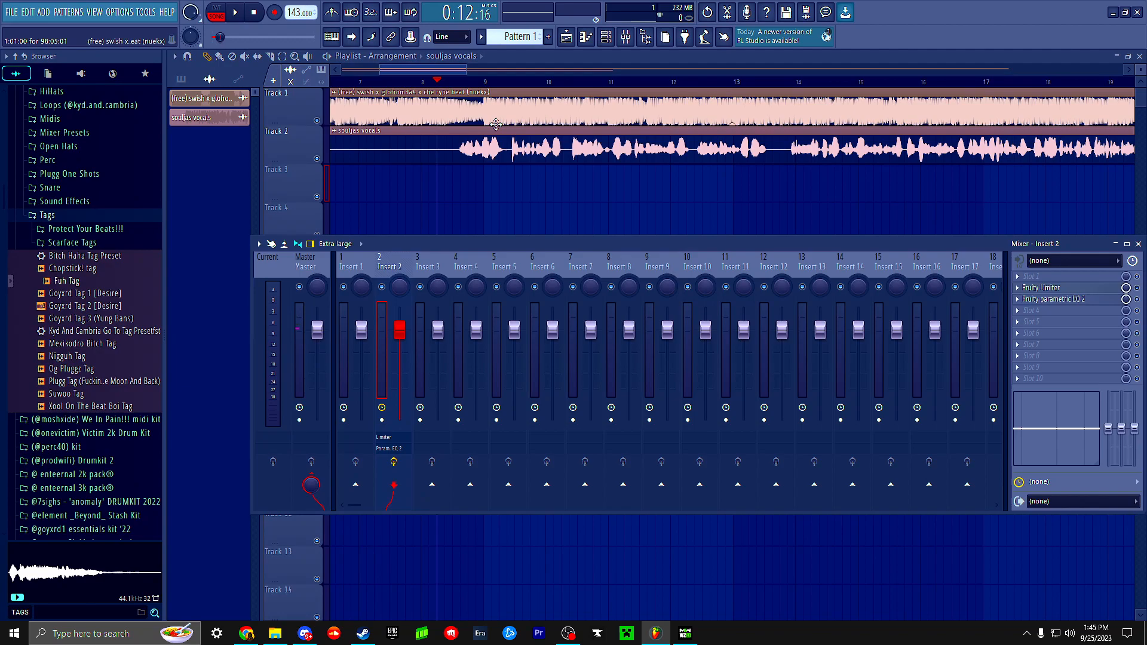
pyautogui.click(316, 120)
pyautogui.moveTo(459, 72); pyautogui.dragTo(464, 72)
pyautogui.press('space')
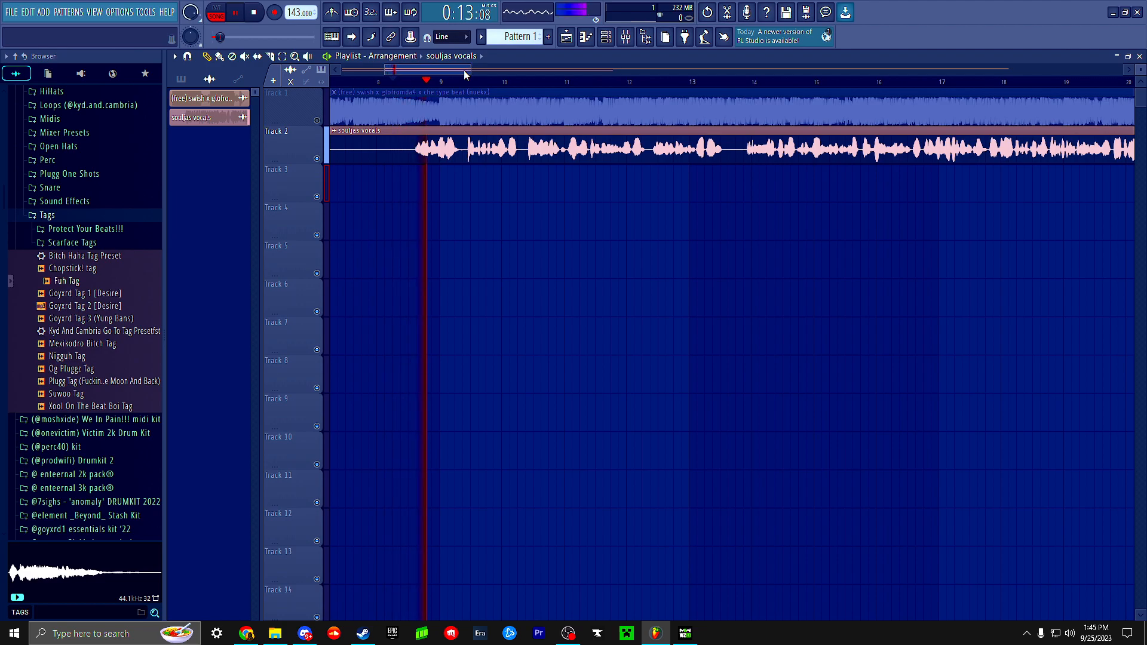
pyautogui.click(626, 36)
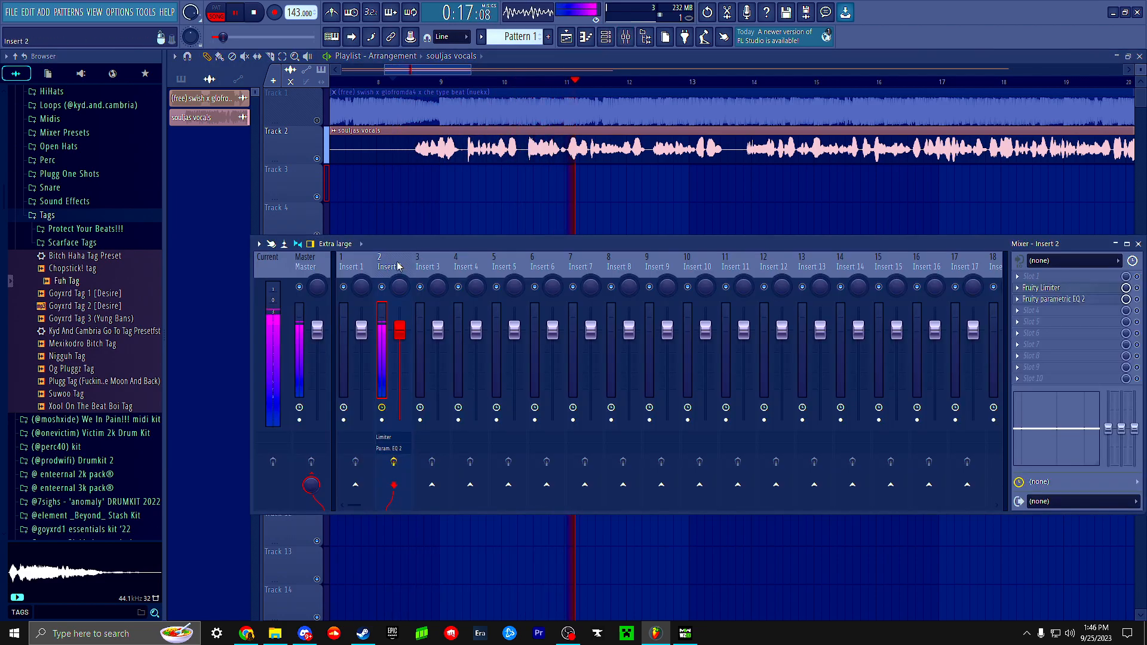
pyautogui.press('space')
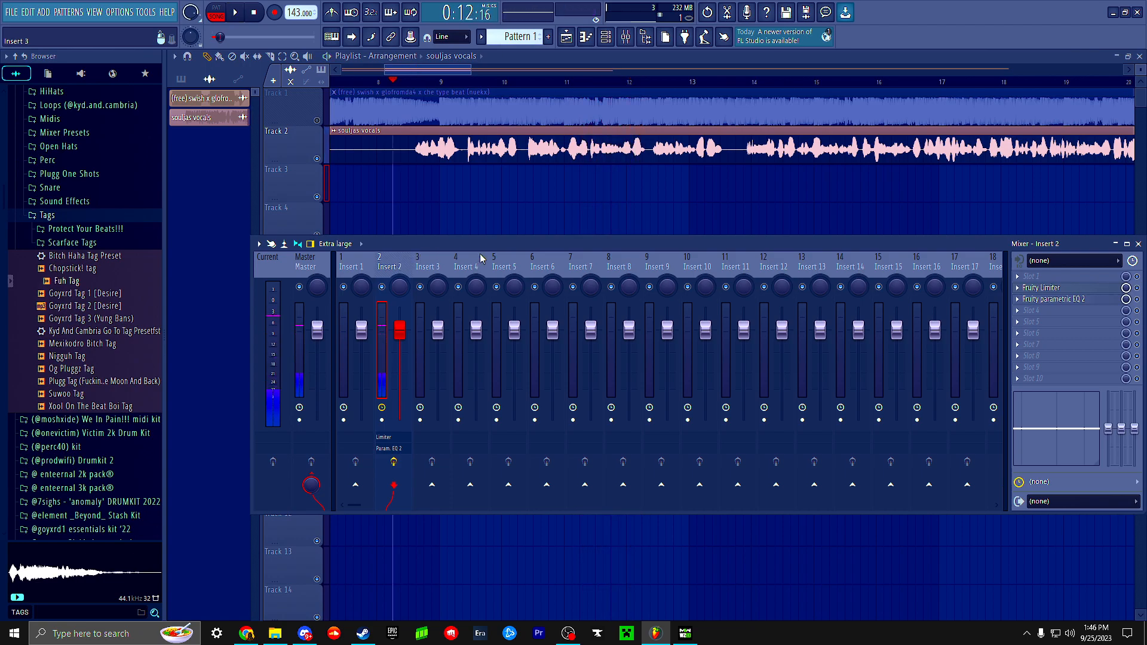
pyautogui.press('space')
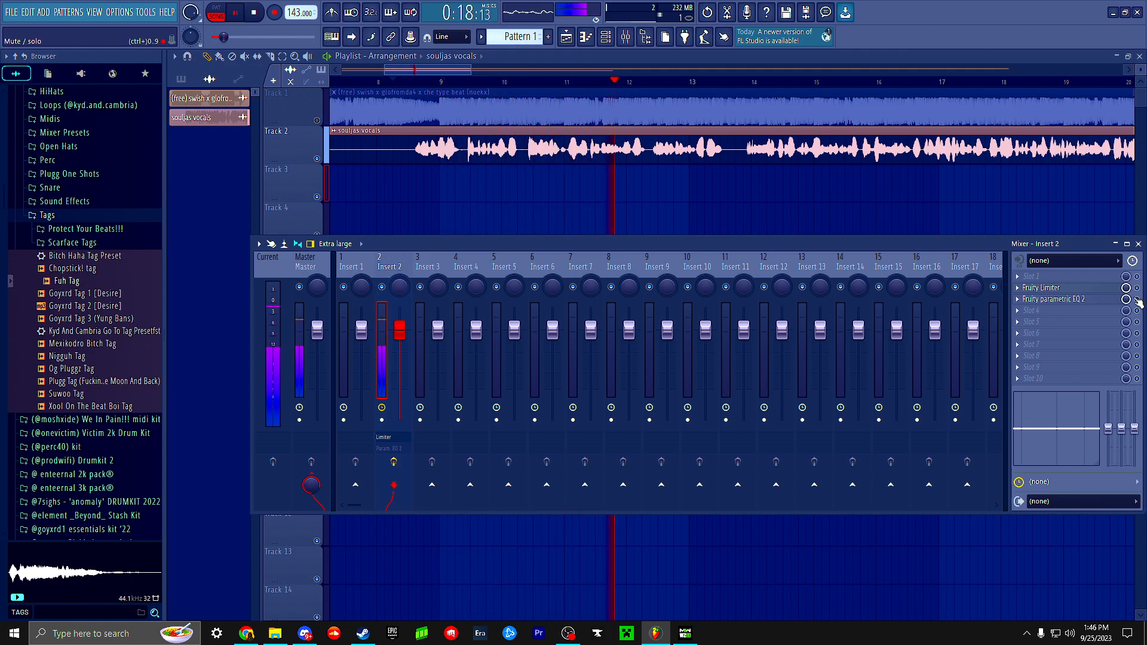
pyautogui.press('space')
# - Fine-tune the vocal EQ by moving band 3 to about 353 Hz at -7.4 dB and nudging bands 1, 2 and 4 slightly higher in frequency
pyautogui.click(1090, 300)
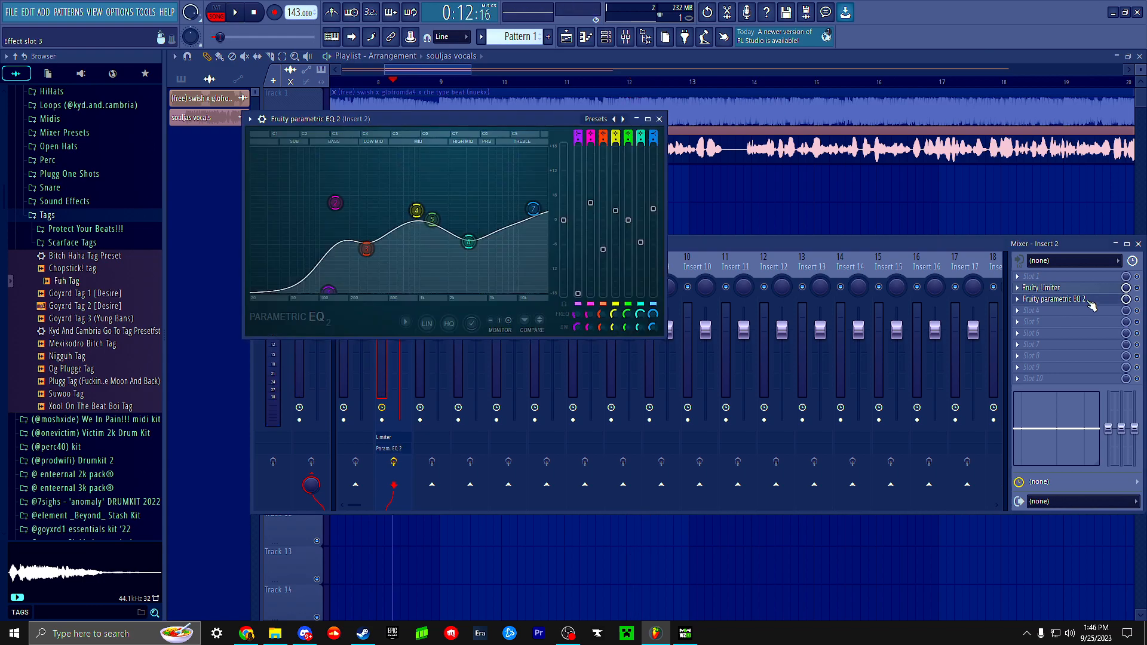
pyautogui.moveTo(367, 249); pyautogui.dragTo(374, 251)
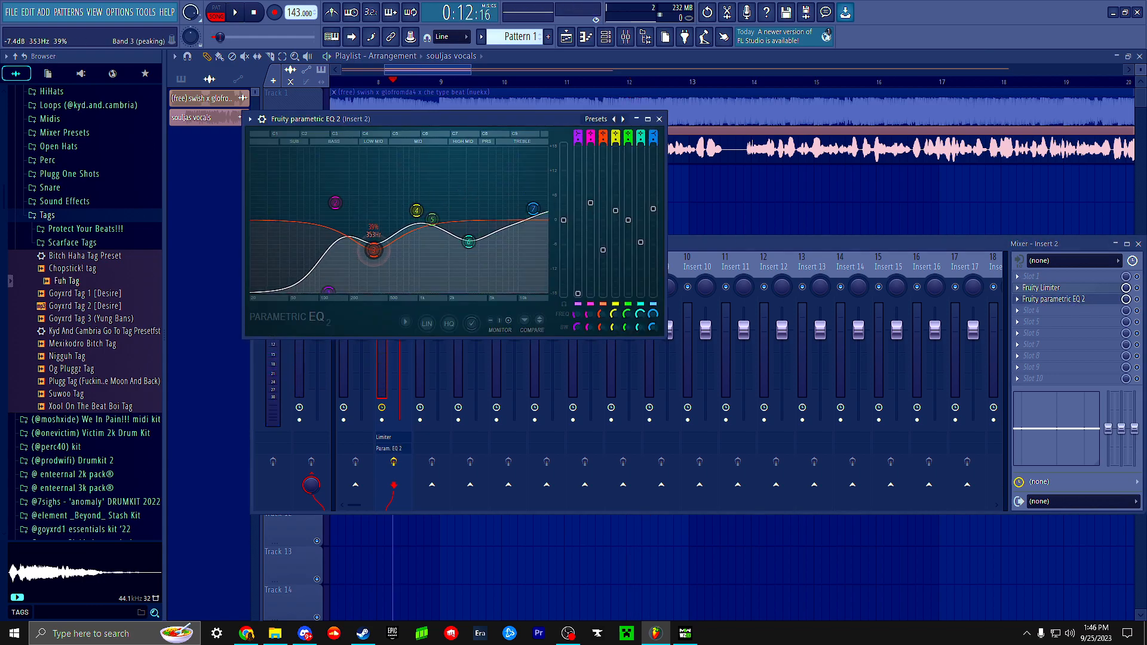
pyautogui.moveTo(416, 210); pyautogui.dragTo(423, 209)
pyautogui.moveTo(336, 204); pyautogui.dragTo(337, 205)
pyautogui.moveTo(329, 291); pyautogui.dragTo(335, 291)
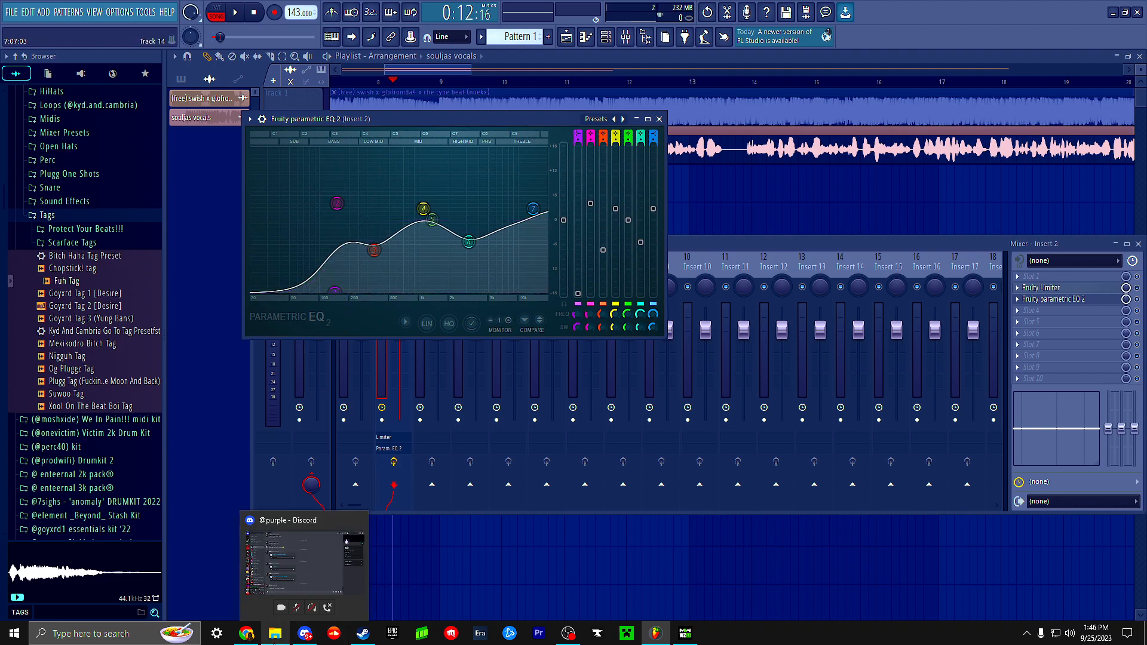
# - Apply the "spiffy eq 1.fst" preset to Fruity Parametric EQ 2, close the plugin, and move it to effect slot 4 of Insert 2
pyautogui.click(274, 634)
pyautogui.scroll(-3, 990, 401)
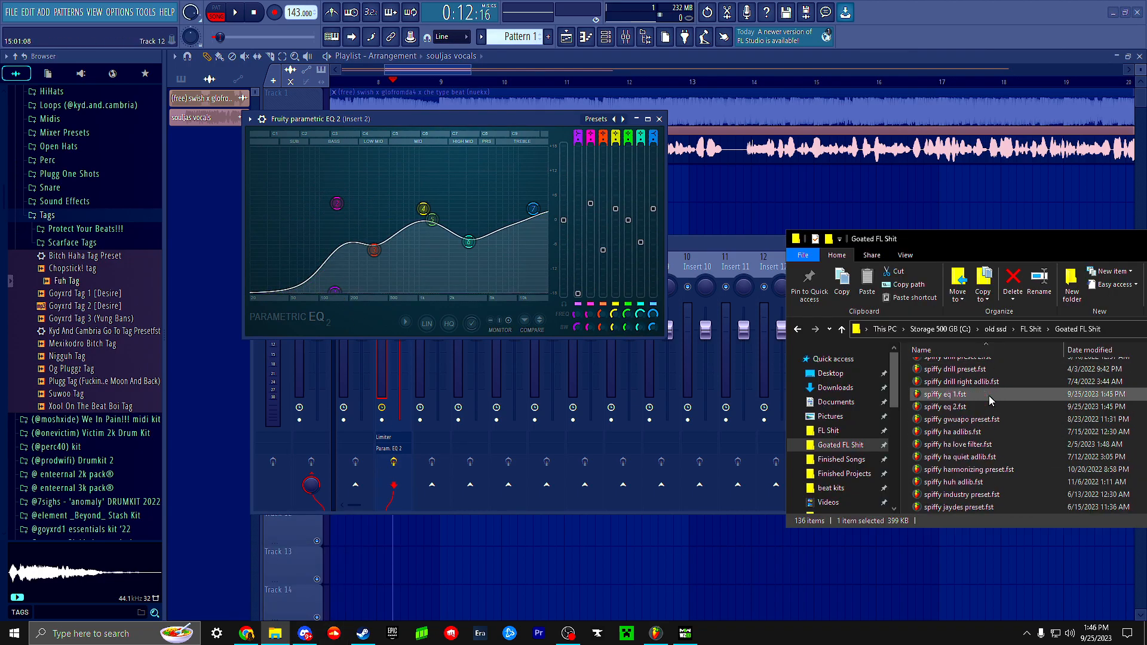
pyautogui.moveTo(990, 401); pyautogui.dragTo(466, 216)
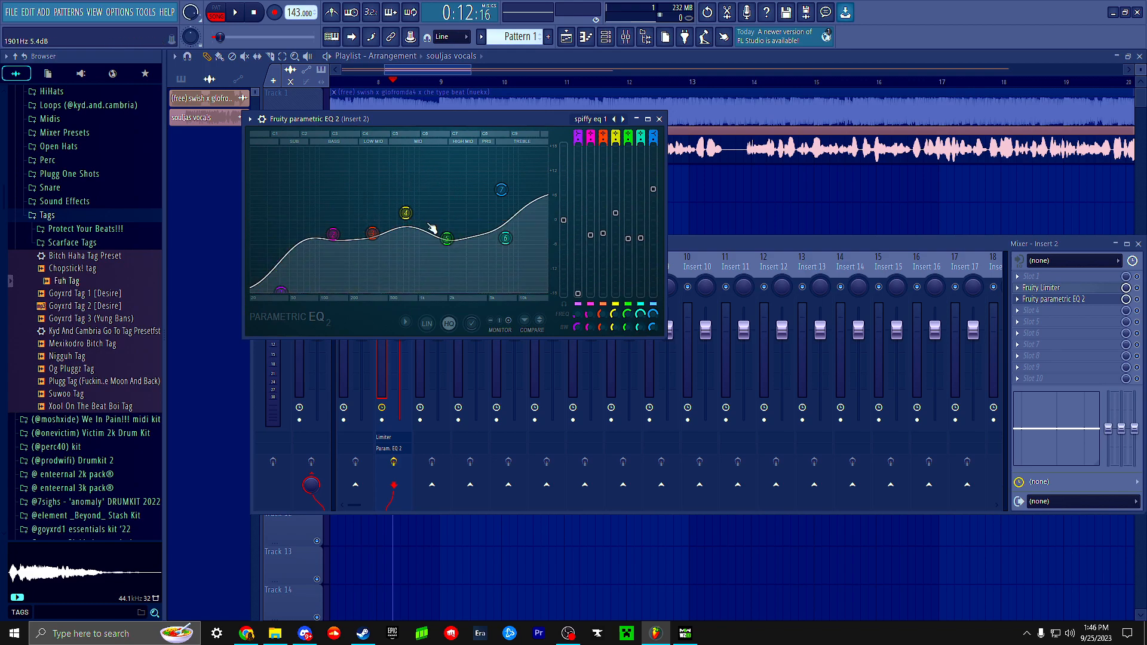
pyautogui.click(659, 119)
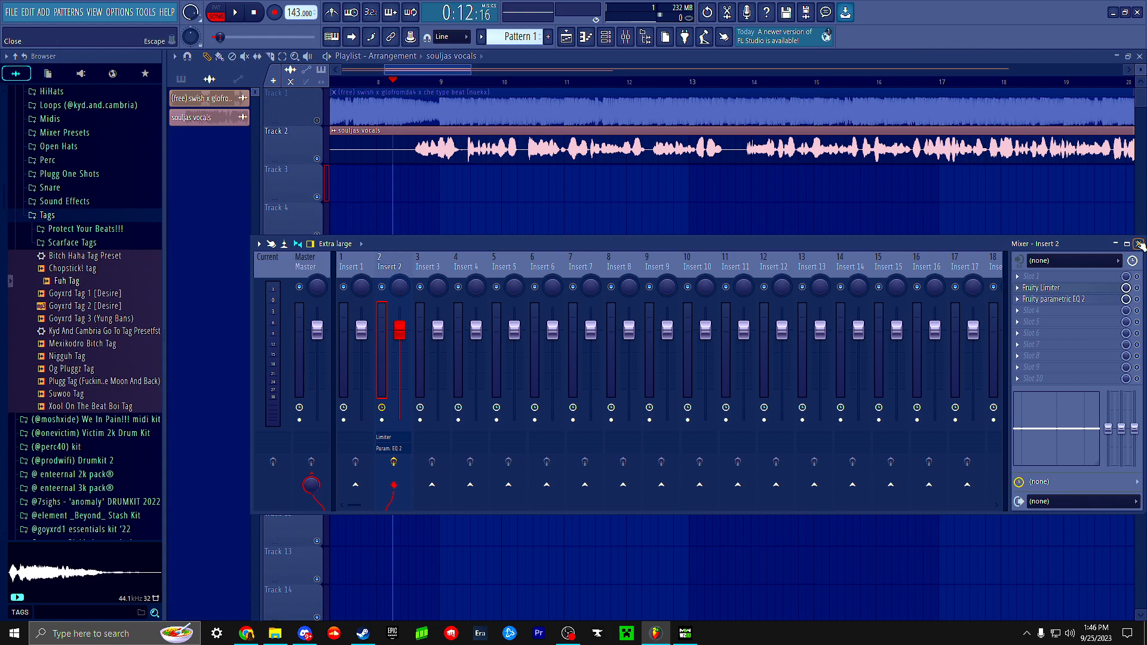
pyautogui.moveTo(1065, 304); pyautogui.dragTo(1066, 316)
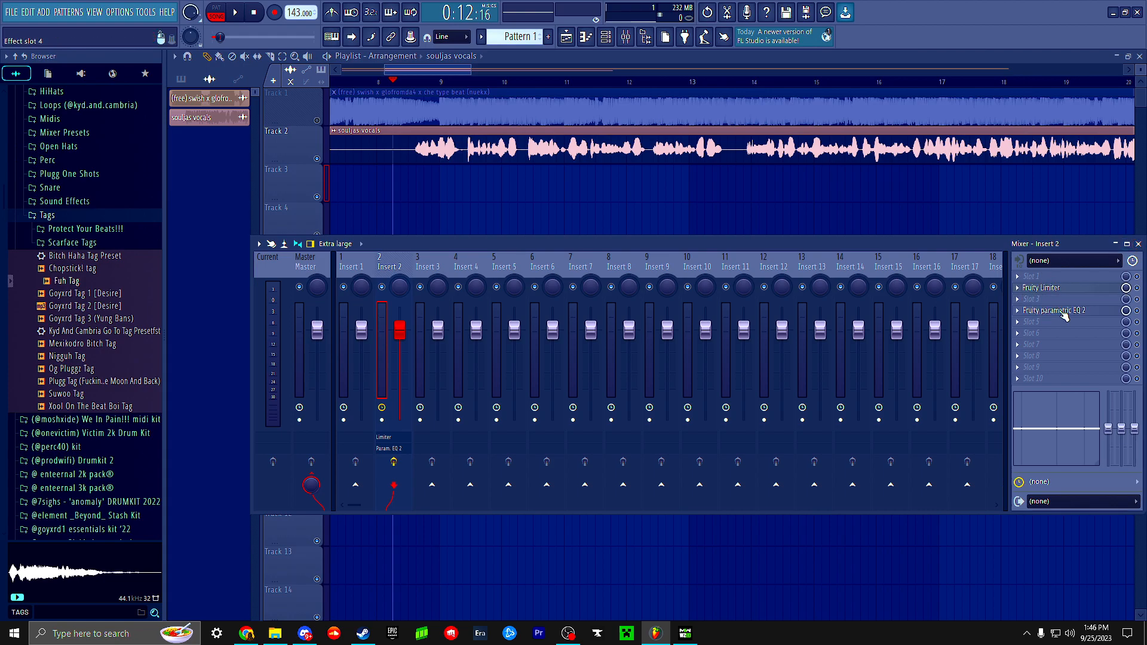
# - Add a second Fruity Parametric EQ 2 in slot 3 of Insert 2 with a low cut, dips on bands 3 to 6 and a band 7 boost
pyautogui.click(1036, 303)
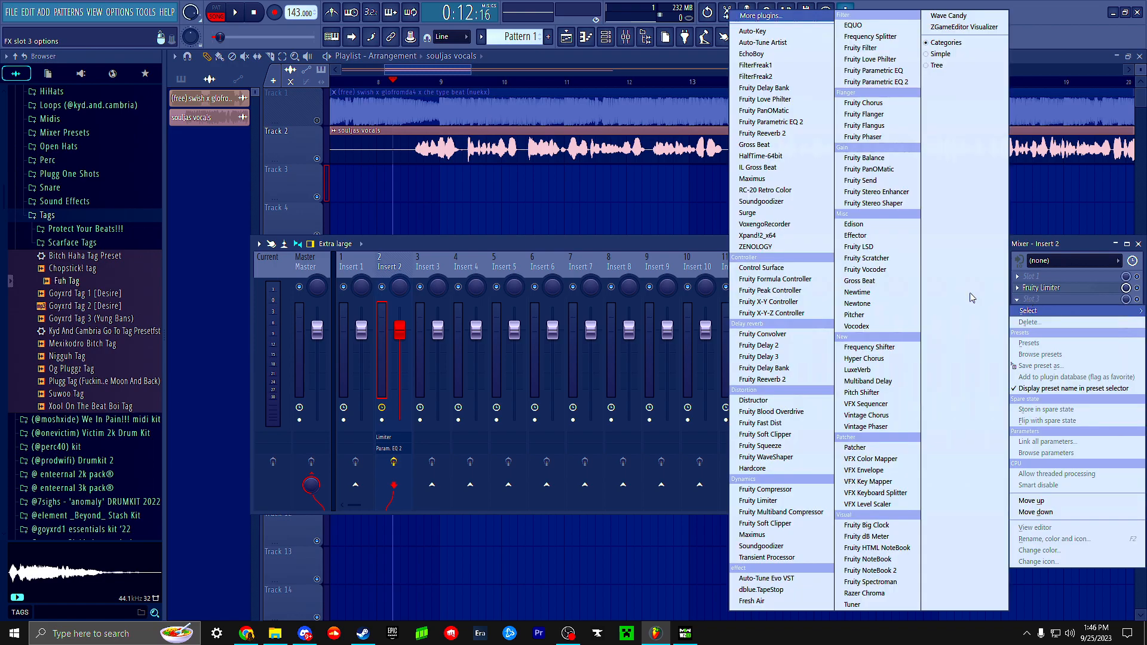
pyautogui.click(775, 125)
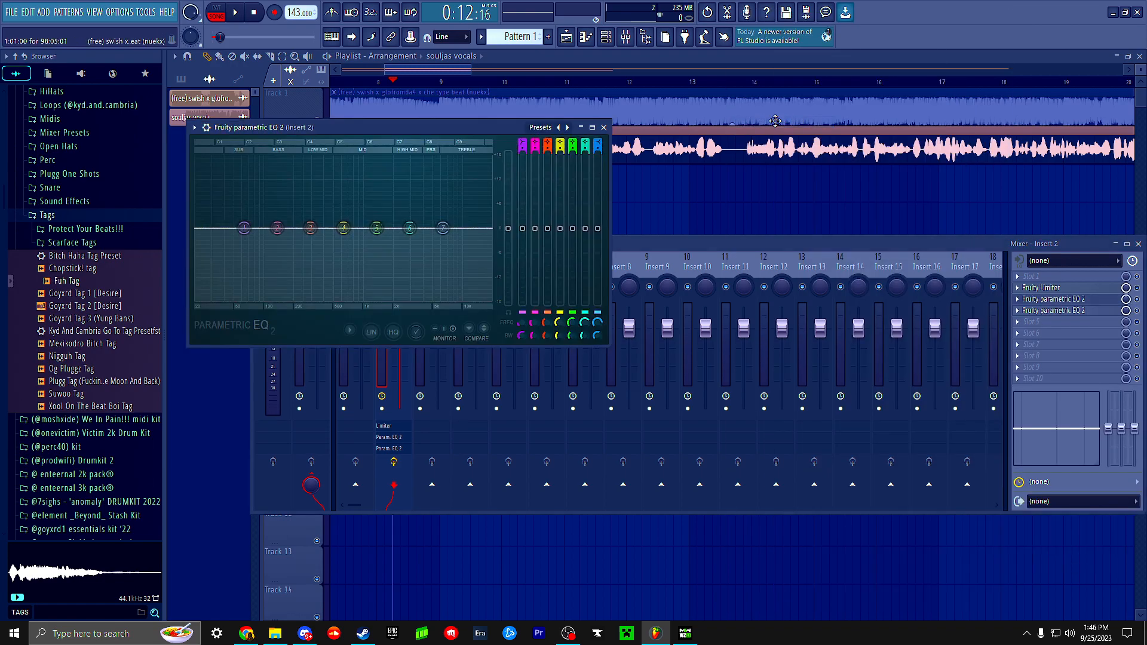
pyautogui.moveTo(375, 133); pyautogui.dragTo(536, 132)
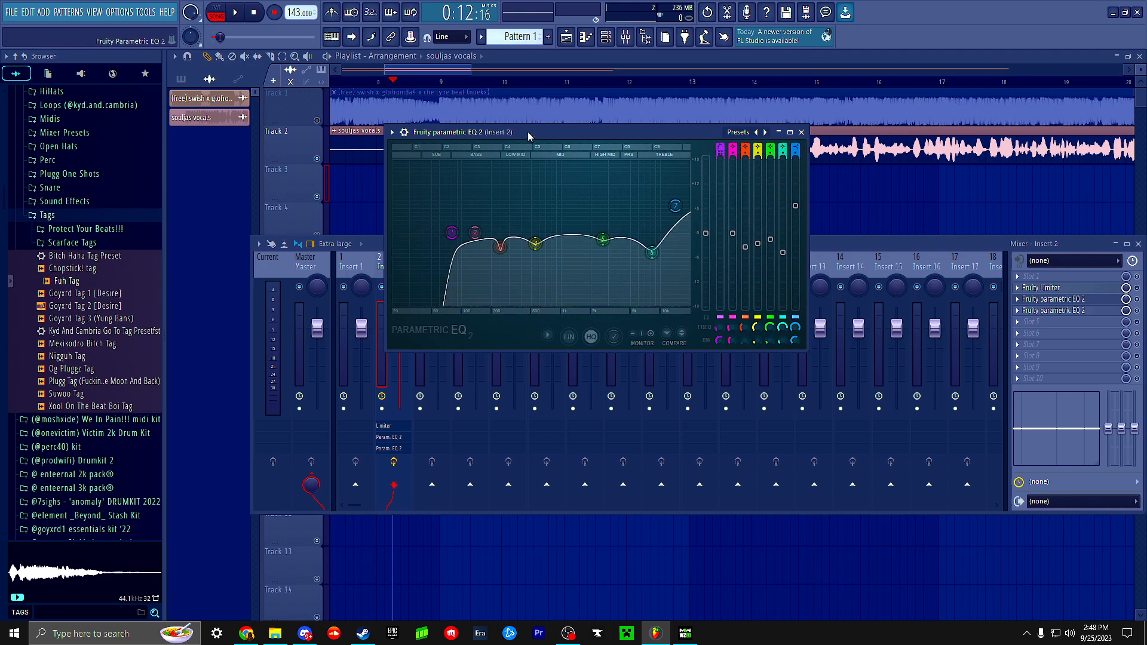
pyautogui.moveTo(524, 128); pyautogui.dragTo(581, 189)
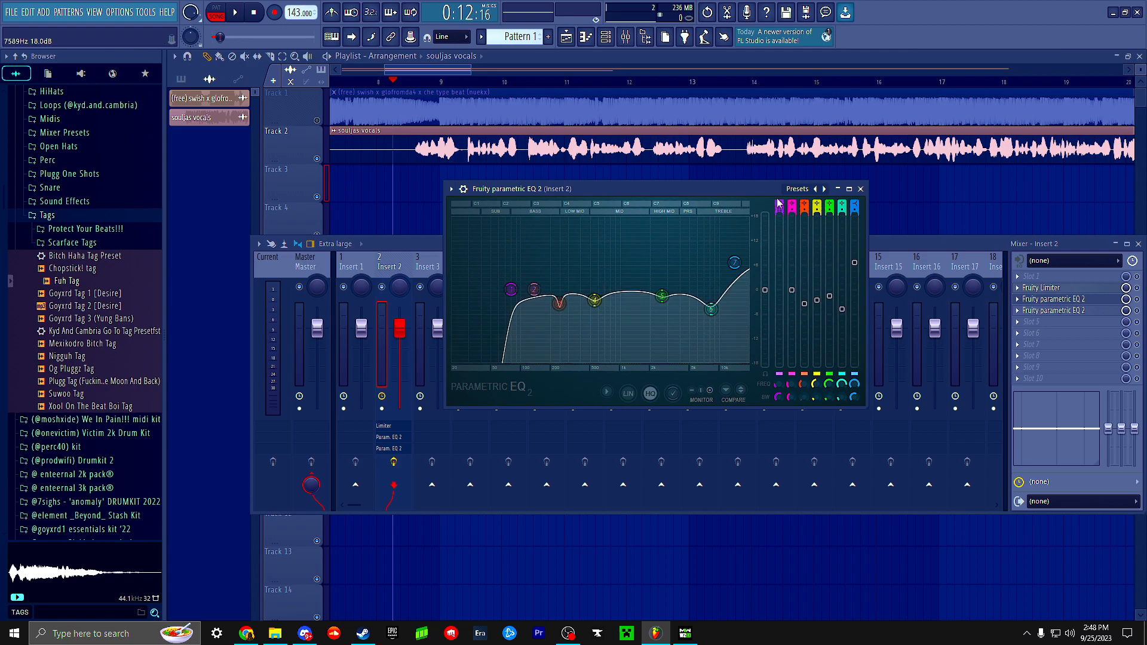
pyautogui.click(863, 189)
# - Review the curves of the two Fruity Parametric EQ 2 instances in slots 4 and 3 of Insert 2, closing each one
pyautogui.click(1055, 310)
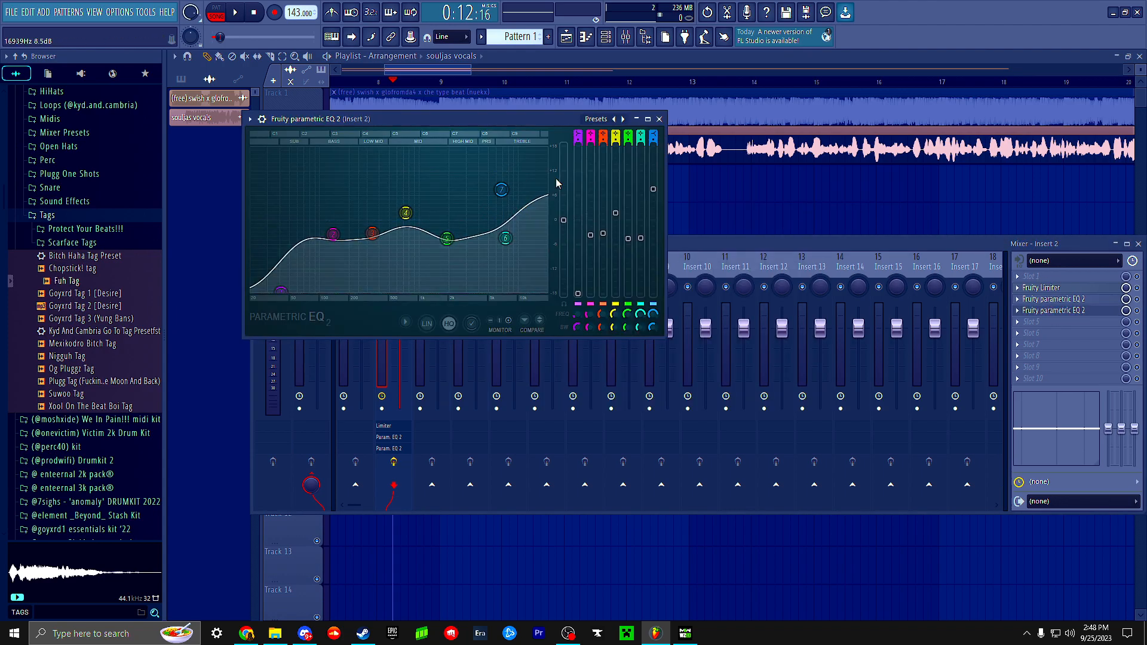
pyautogui.click(659, 119)
pyautogui.click(1090, 303)
pyautogui.click(1090, 303)
# - Play the vocals from just after bar 8 to hear both EQs, and stop playback
pyautogui.moveTo(385, 74)
pyautogui.mouseDown()
pyautogui.moveTo(399, 74)
pyautogui.moveTo(388, 74)
pyautogui.mouseUp()
pyautogui.moveTo(520, 80); pyautogui.dragTo(520, 84)
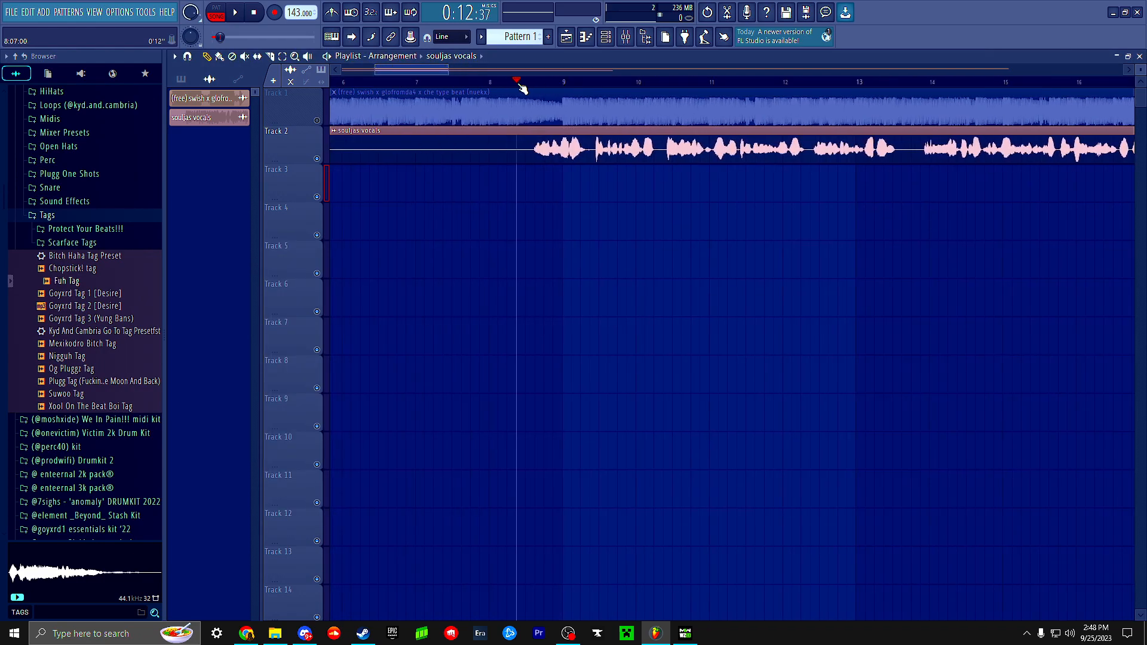
pyautogui.press('space')
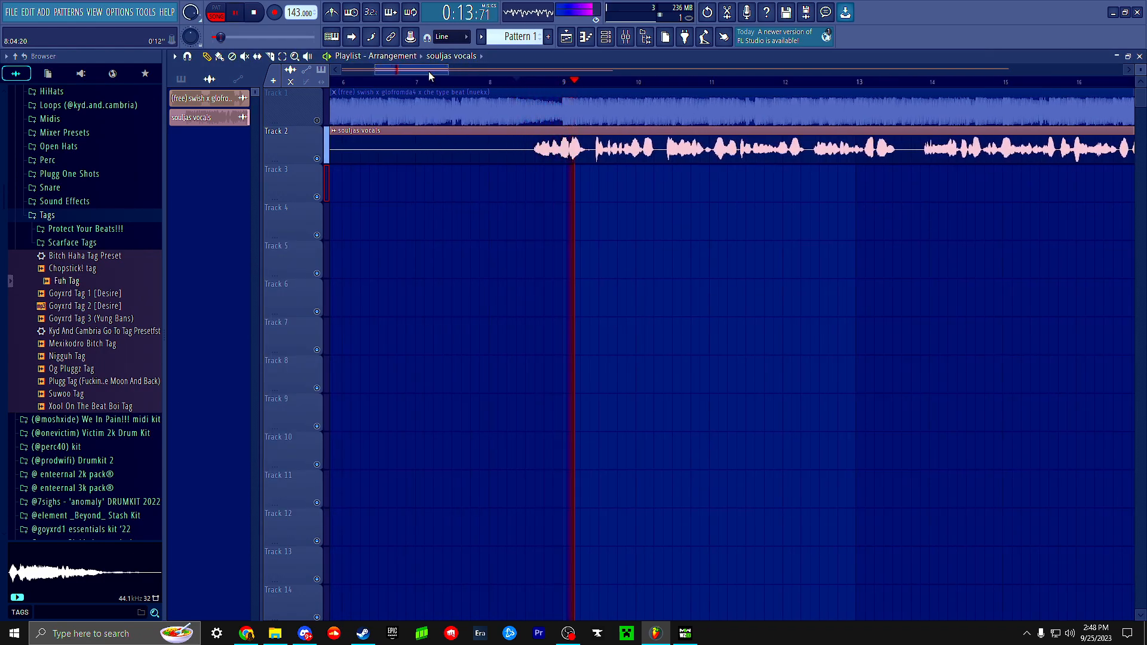
pyautogui.moveTo(449, 72); pyautogui.dragTo(658, 85)
pyautogui.scroll(4, 447, 308)
pyautogui.scroll(-3, 583, 313)
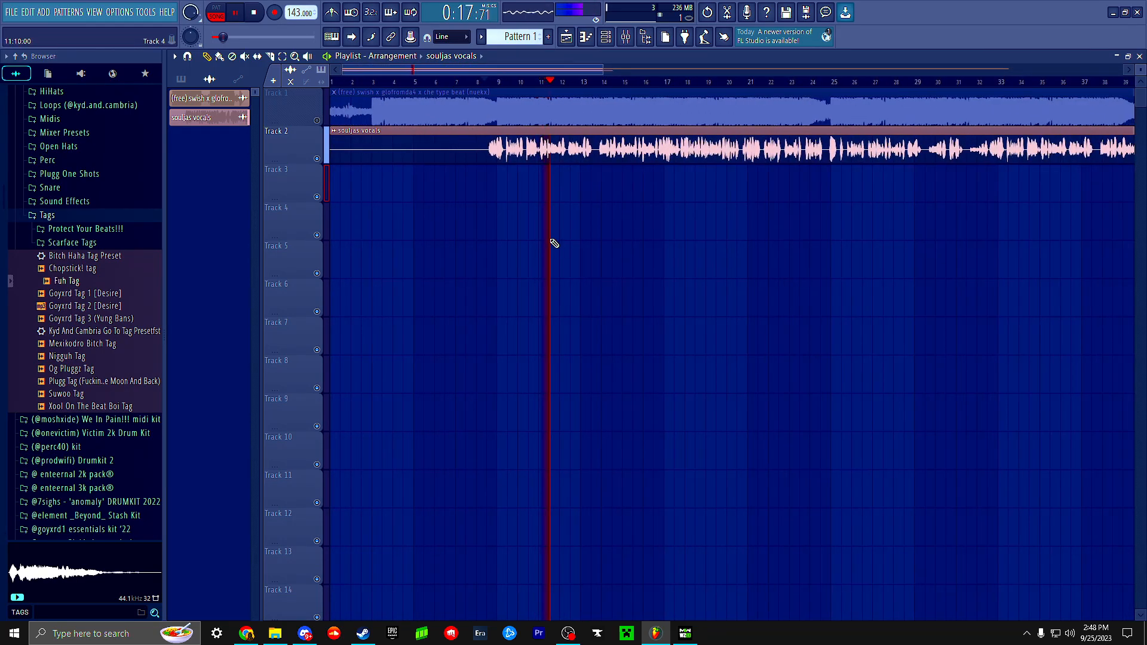
pyautogui.press('space')
# - Bypass Fruity Limiter and the slot 3 EQ on Insert 2 in the mixer, and re-enable them
pyautogui.click(626, 37)
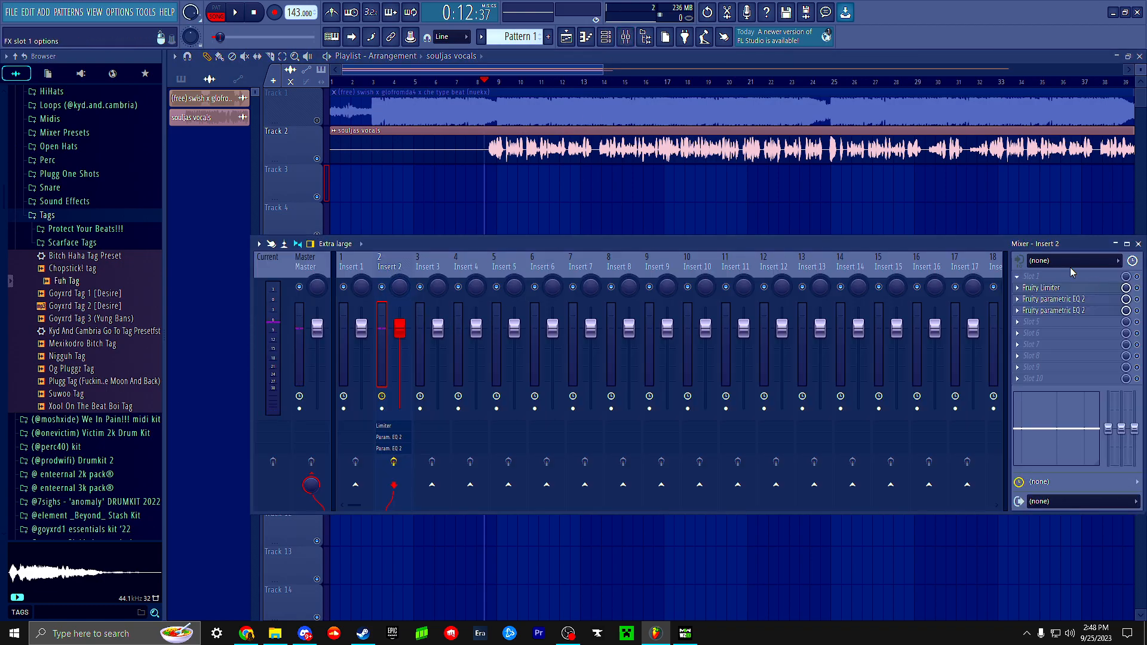
pyautogui.rightClick(1138, 310)
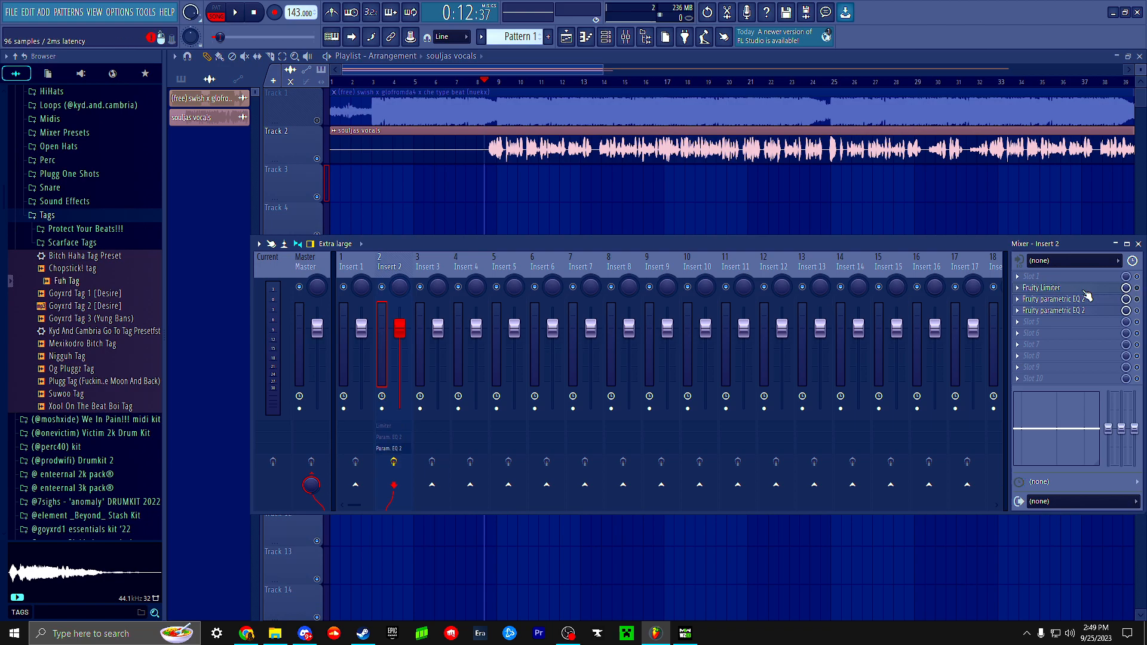
pyautogui.click(1138, 289)
pyautogui.click(1138, 299)
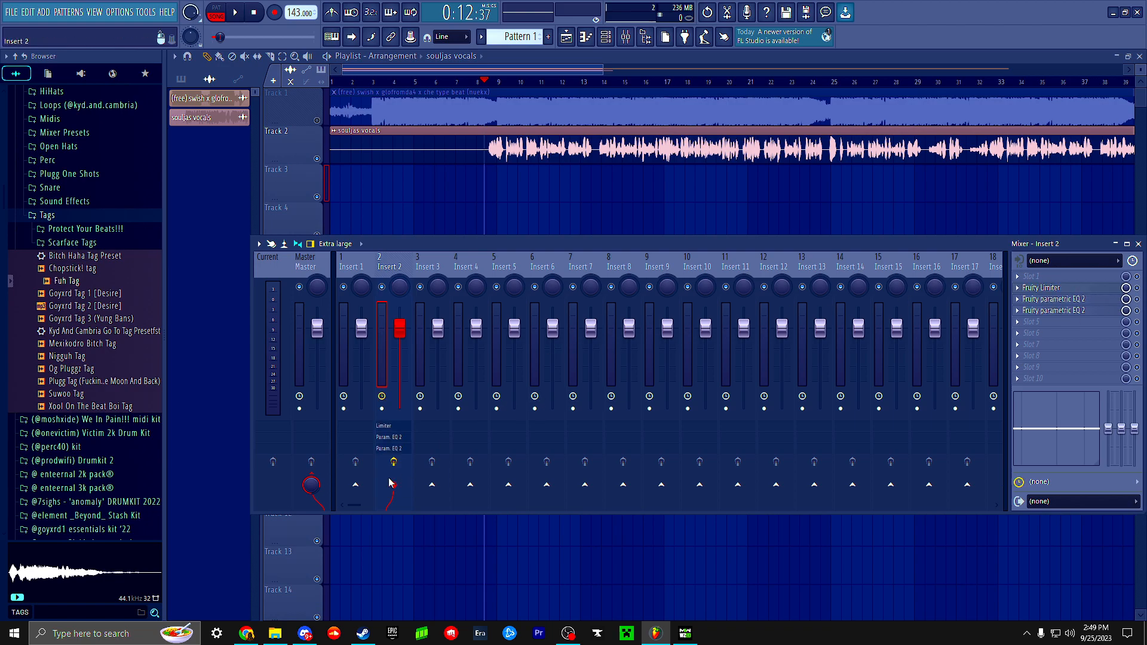
# - Play the vocals with all Insert 2 effects bypassed and re-enabled to compare the sound, and stop playback
pyautogui.click(527, 70)
pyautogui.press('space')
pyautogui.click(607, 37)
pyautogui.click(608, 38)
pyautogui.click(626, 36)
pyautogui.press('space')
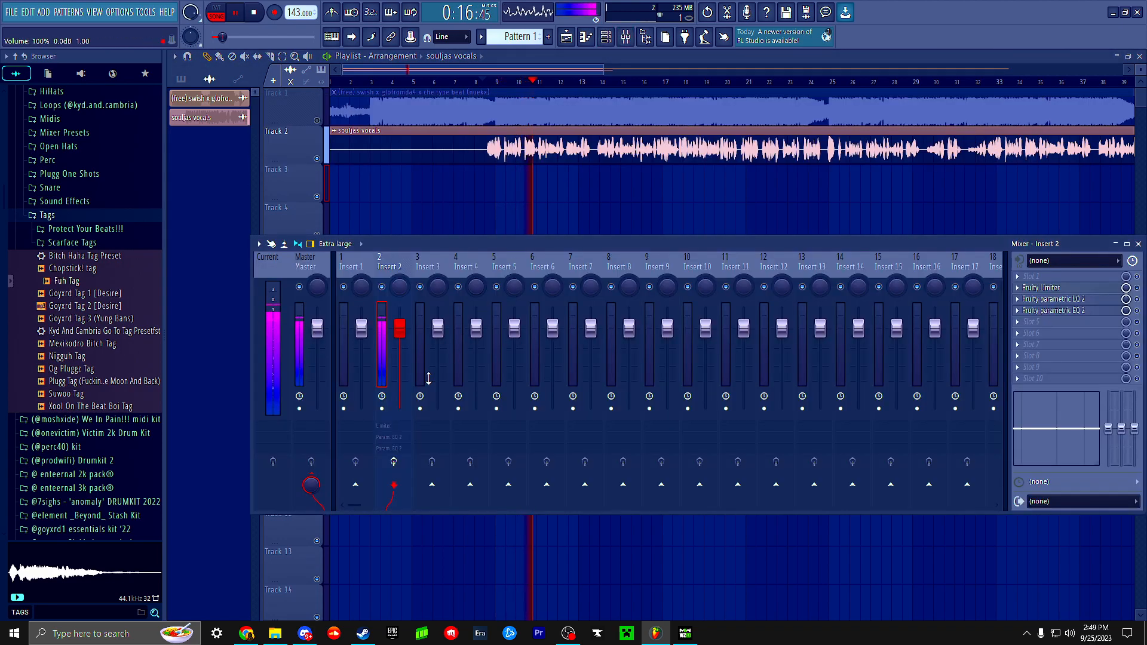
pyautogui.press('space')
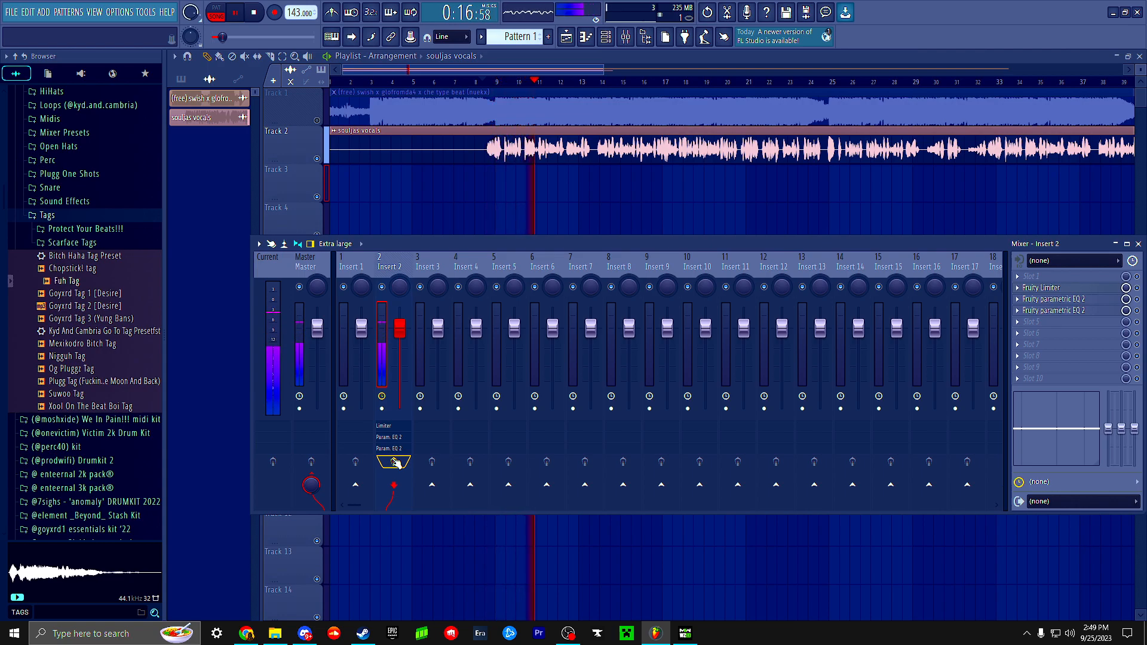
pyautogui.click(491, 73)
pyautogui.press('space')
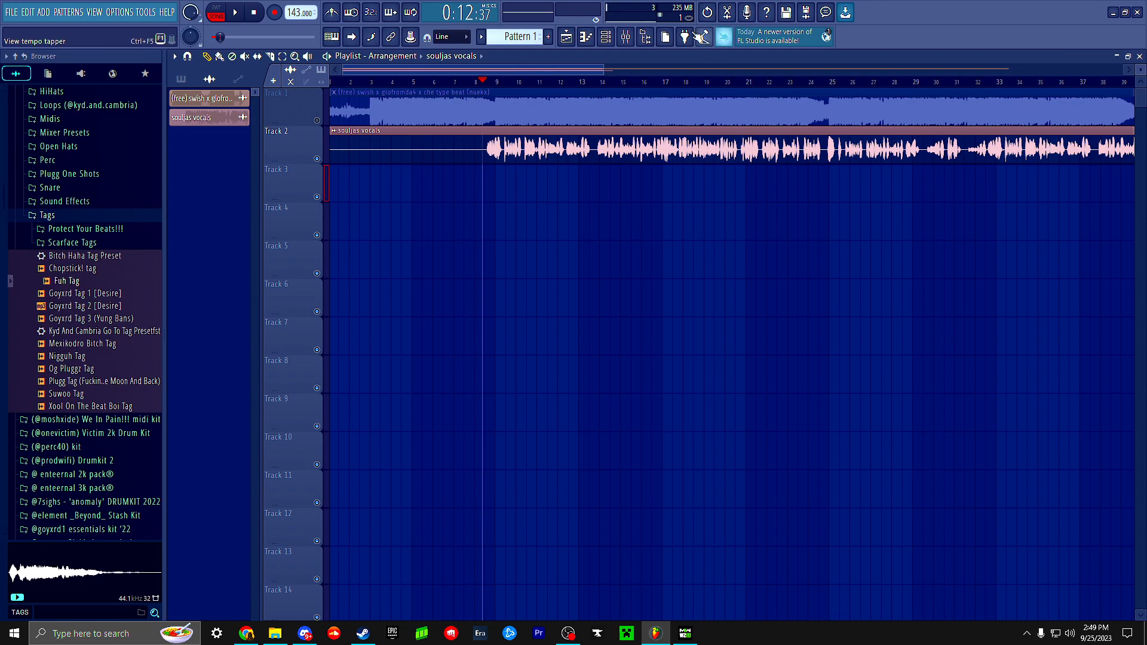
# - Add Fruity Compressor to effect slot 5 of Insert 2 and place its window above the mixer
pyautogui.press('F9')
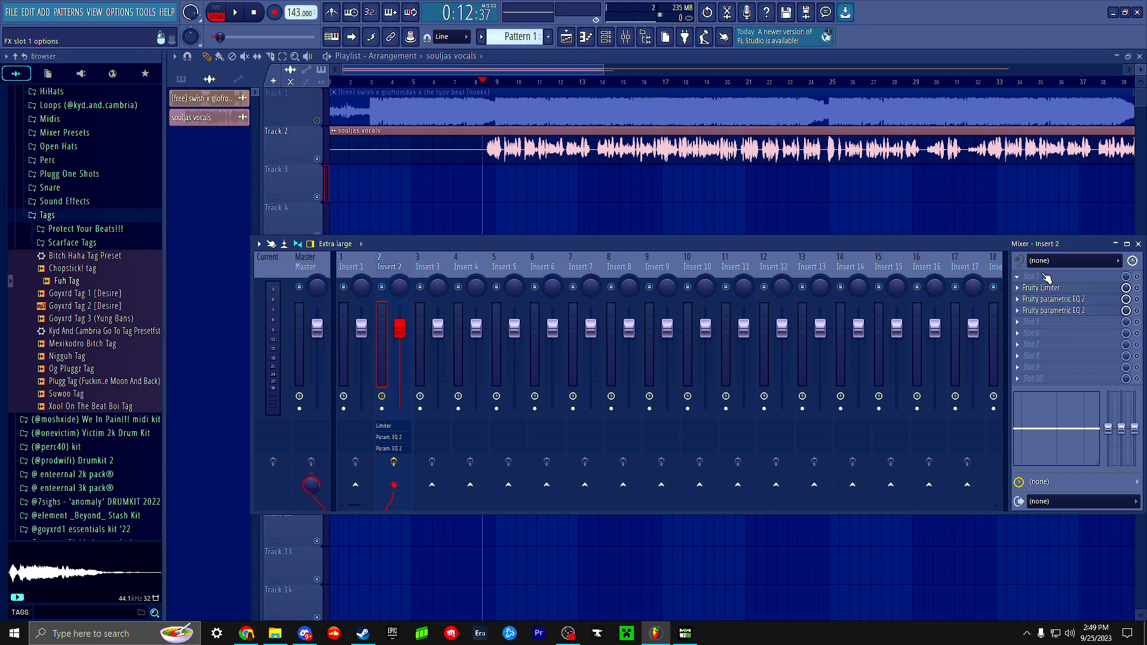
pyautogui.click(1043, 325)
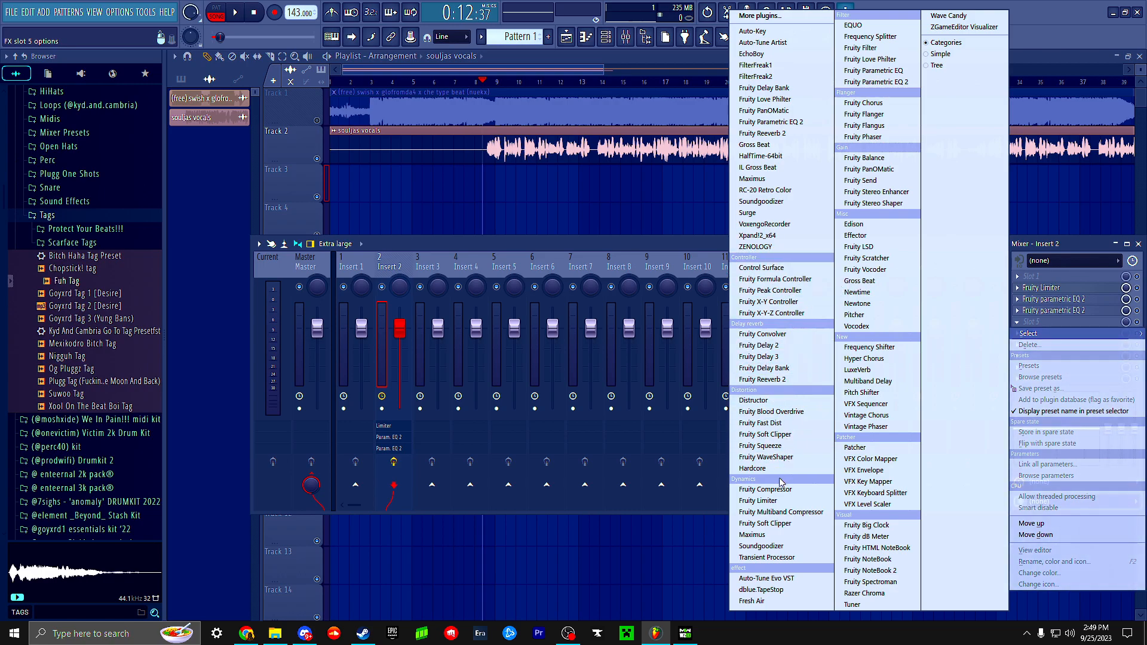
pyautogui.click(741, 490)
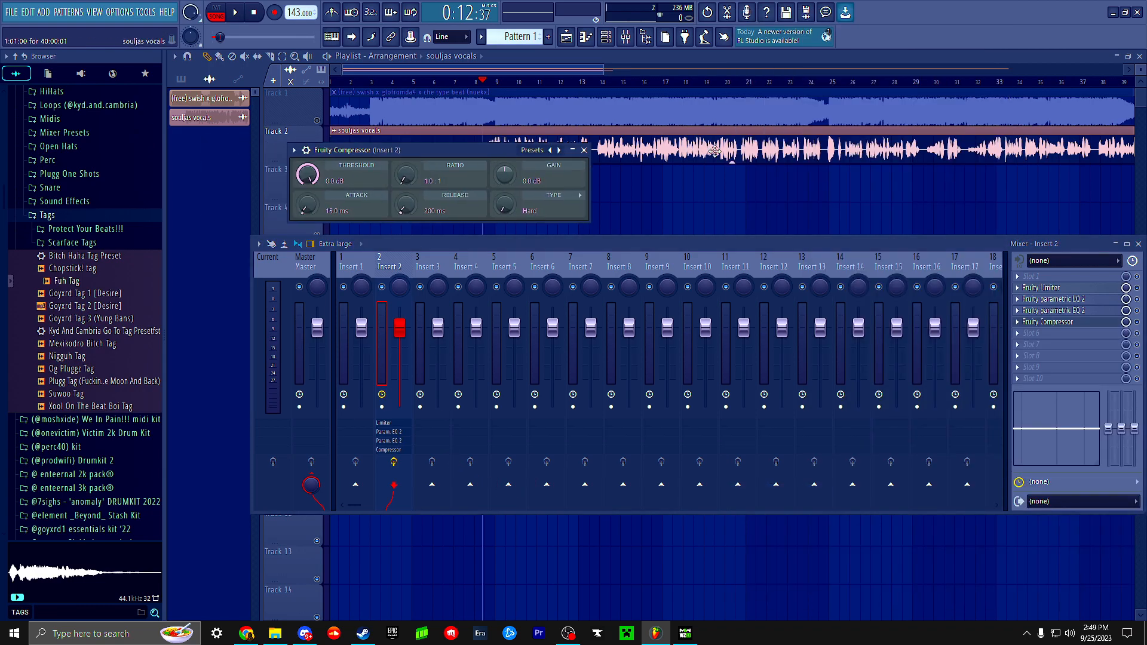
pyautogui.moveTo(406, 154); pyautogui.dragTo(606, 165)
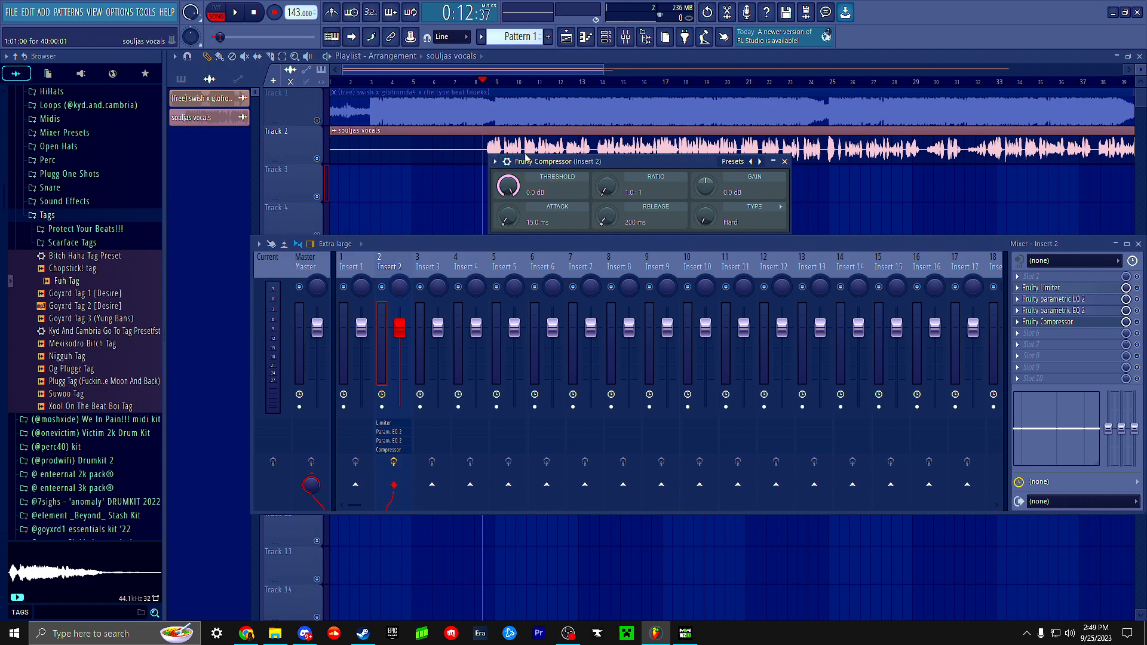
# - Load the "spiffy compressor settings" preset from the Goated FL Shit folder into Fruity Compressor
pyautogui.click(283, 636)
pyautogui.scroll(3, 550, 382)
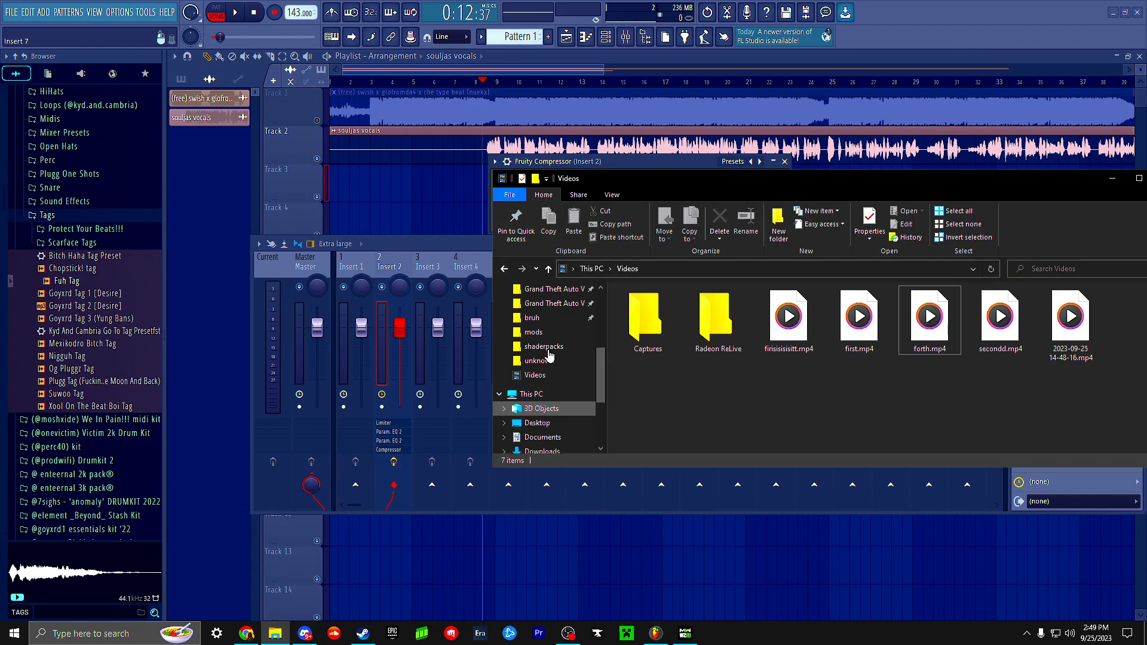
pyautogui.scroll(2, 549, 356)
pyautogui.click(548, 384)
pyautogui.scroll(-8, 799, 362)
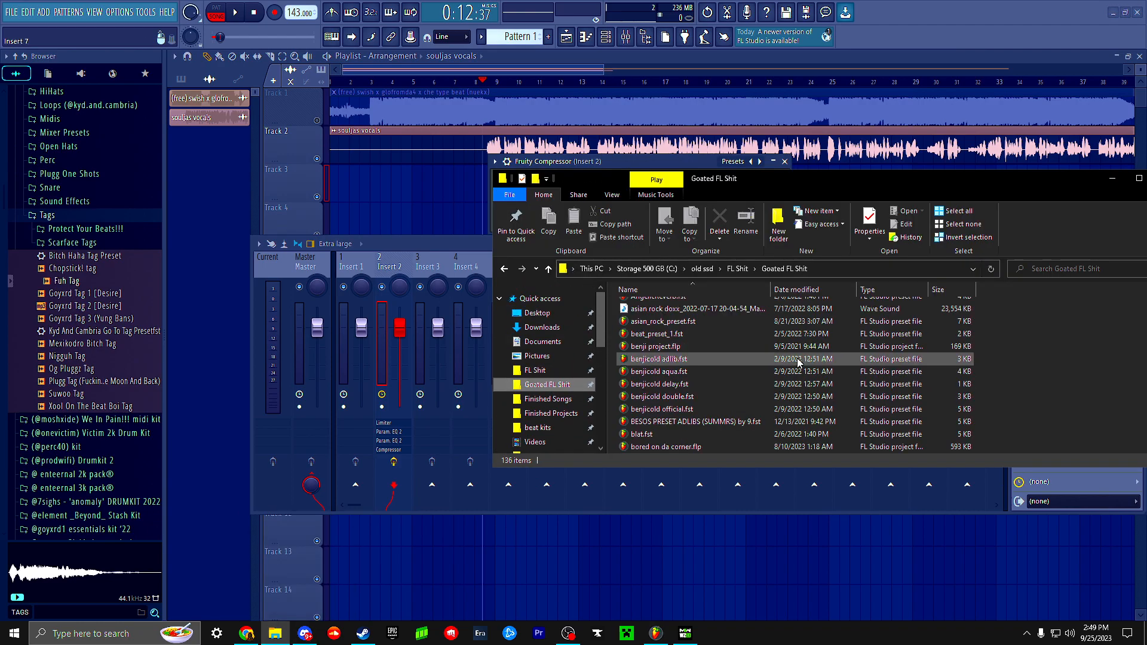
pyautogui.scroll(-15, 750, 382)
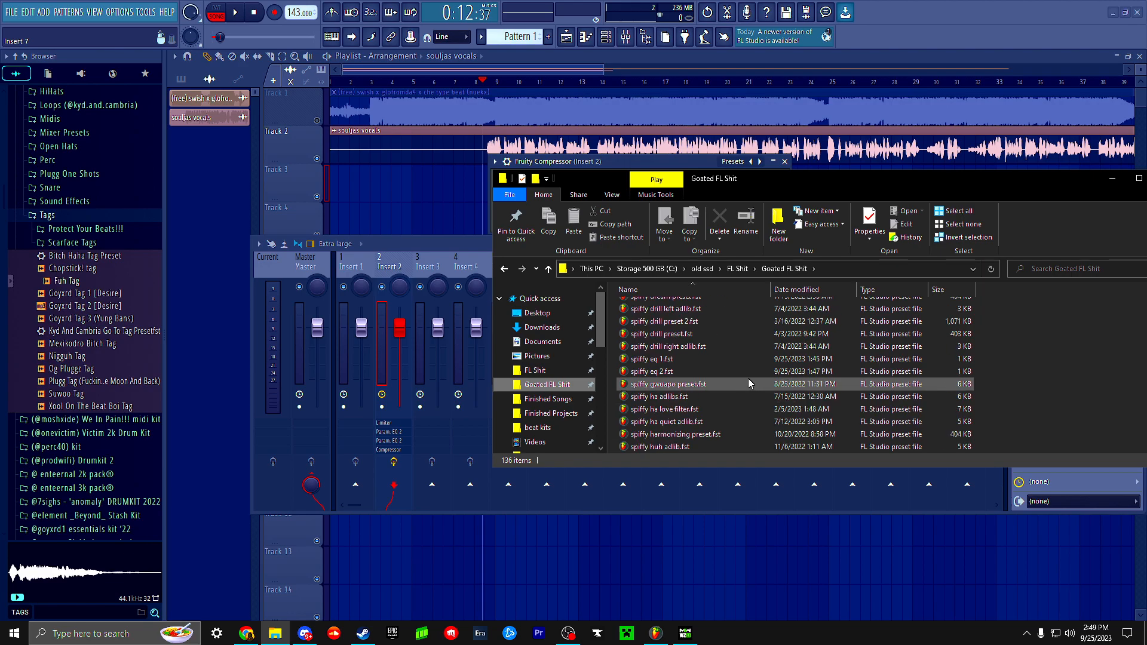
pyautogui.moveTo(662, 181); pyautogui.dragTo(830, 182)
pyautogui.scroll(-5, 869, 315)
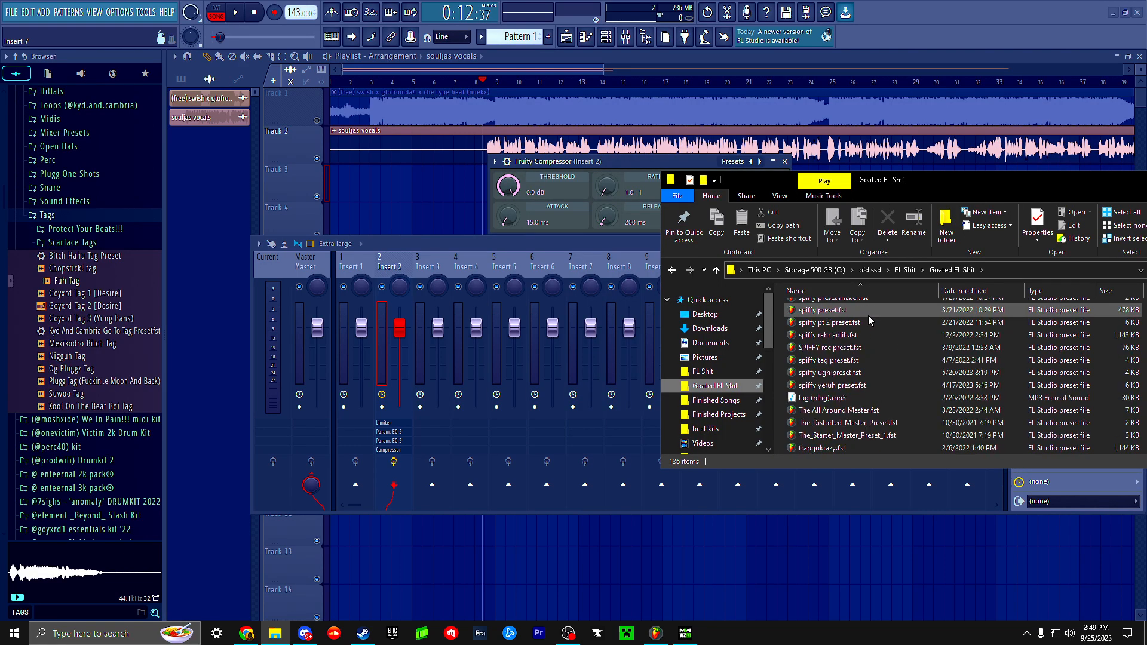
pyautogui.scroll(-2, 869, 318)
pyautogui.scroll(2, 917, 339)
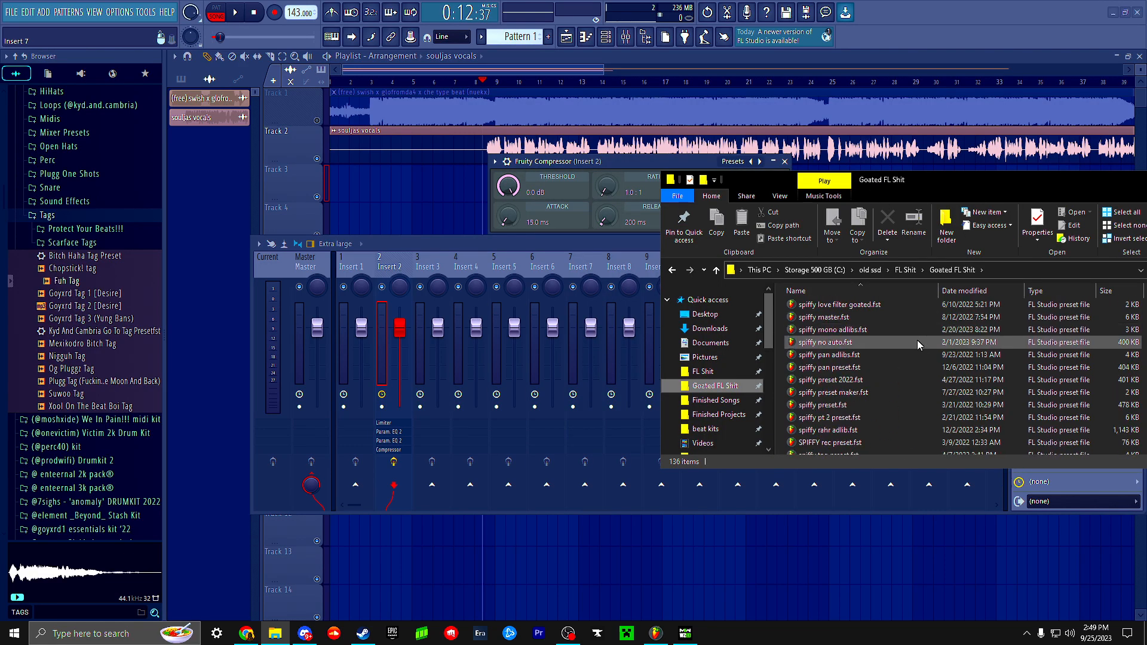
pyautogui.moveTo(917, 339); pyautogui.dragTo(779, 181)
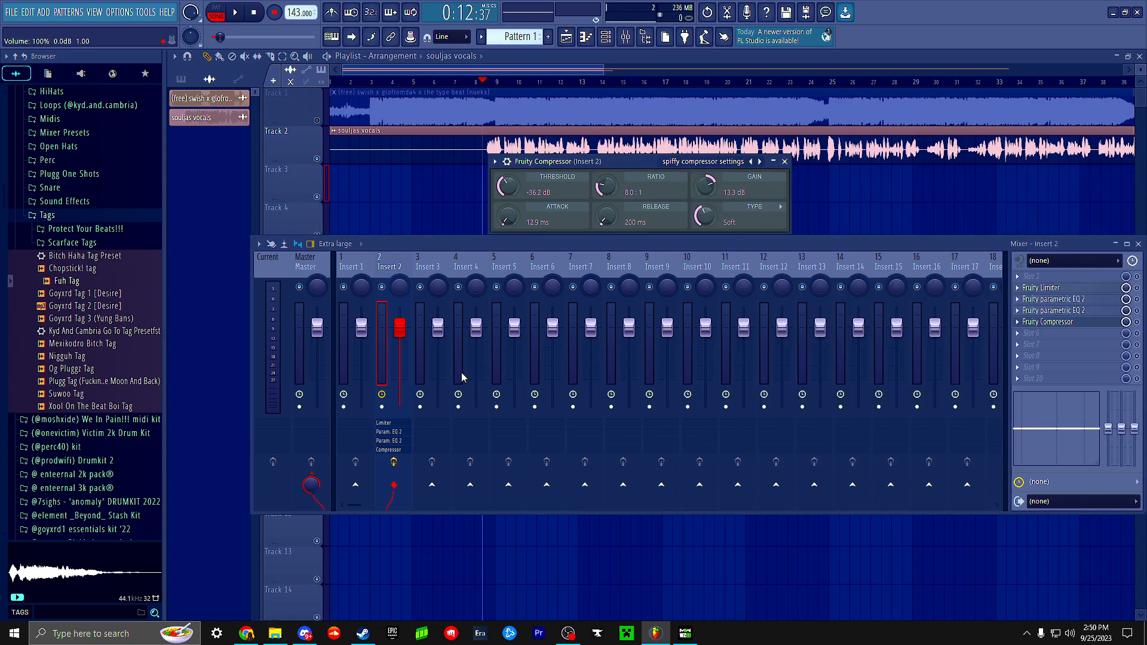
# - Examine the Fruity Compressor's threshold, ratio, gain, attack, release and type settings, and close the plugin
pyautogui.moveTo(263, 633)
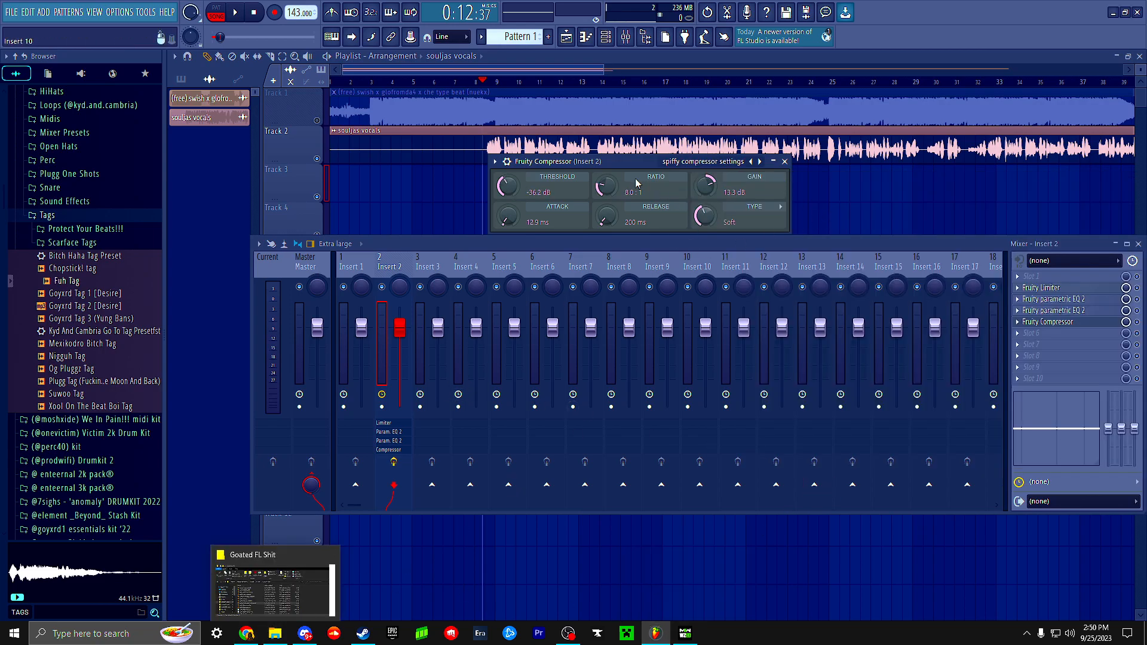
pyautogui.moveTo(617, 156); pyautogui.dragTo(657, 177)
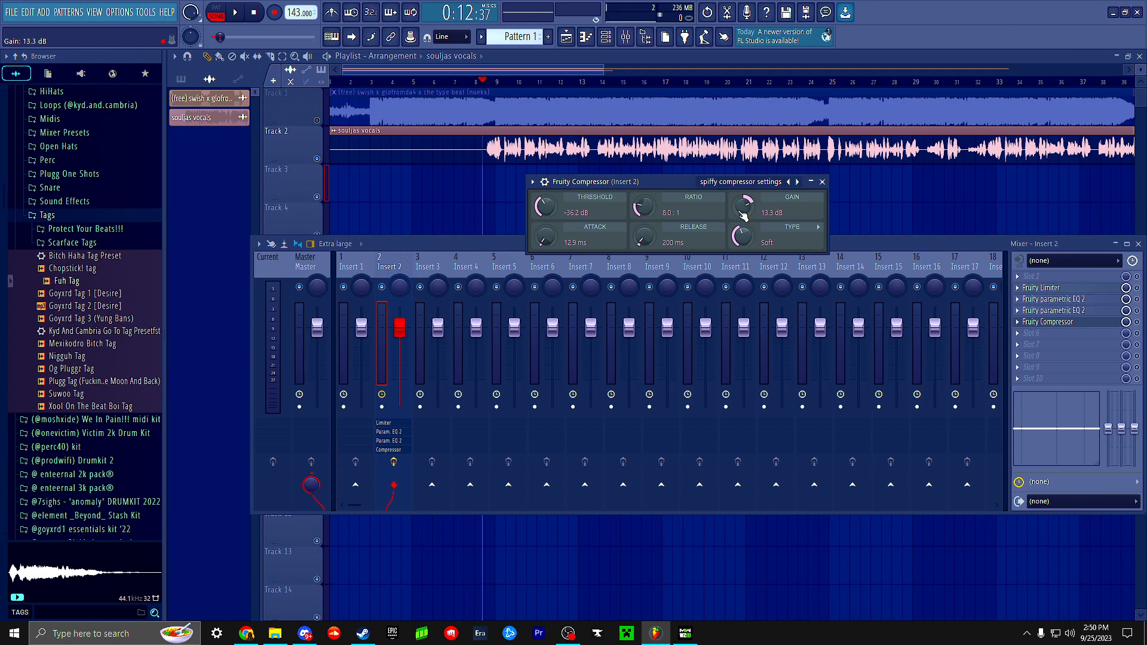
pyautogui.moveTo(402, 340); pyautogui.dragTo(402, 339)
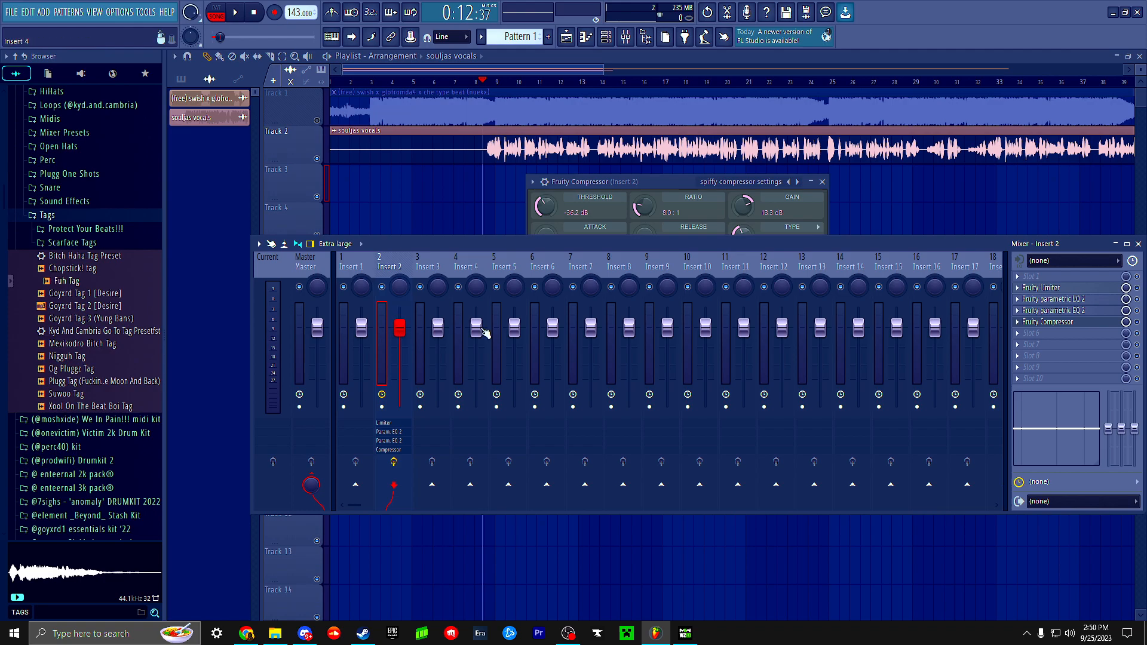
pyautogui.moveTo(680, 183); pyautogui.dragTo(681, 175)
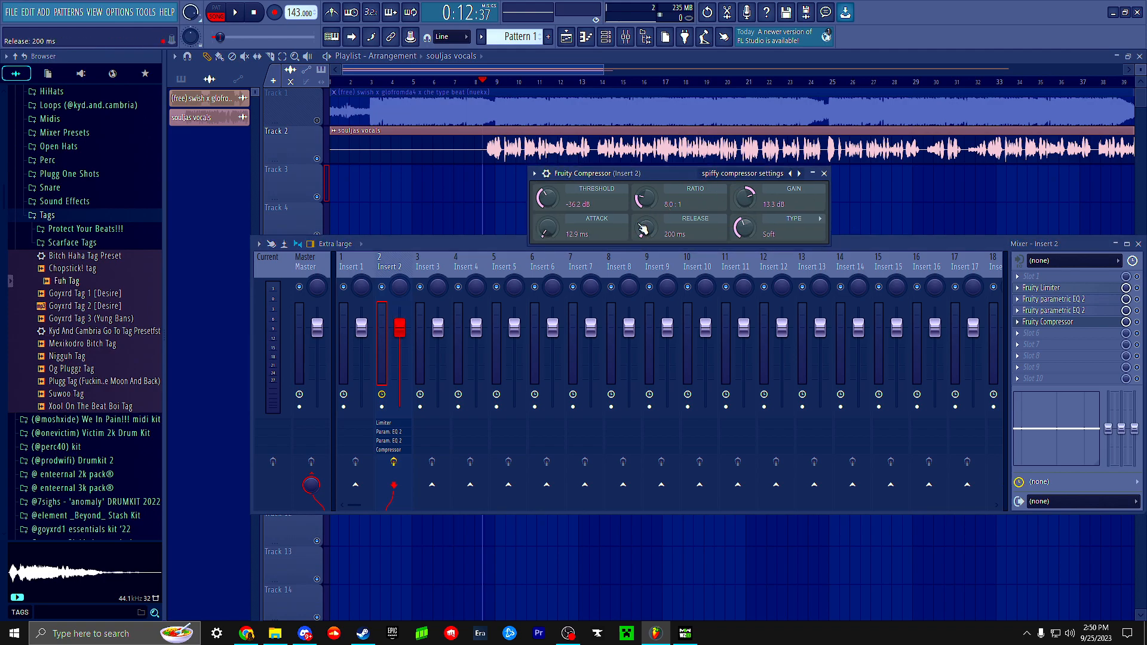
pyautogui.click(824, 173)
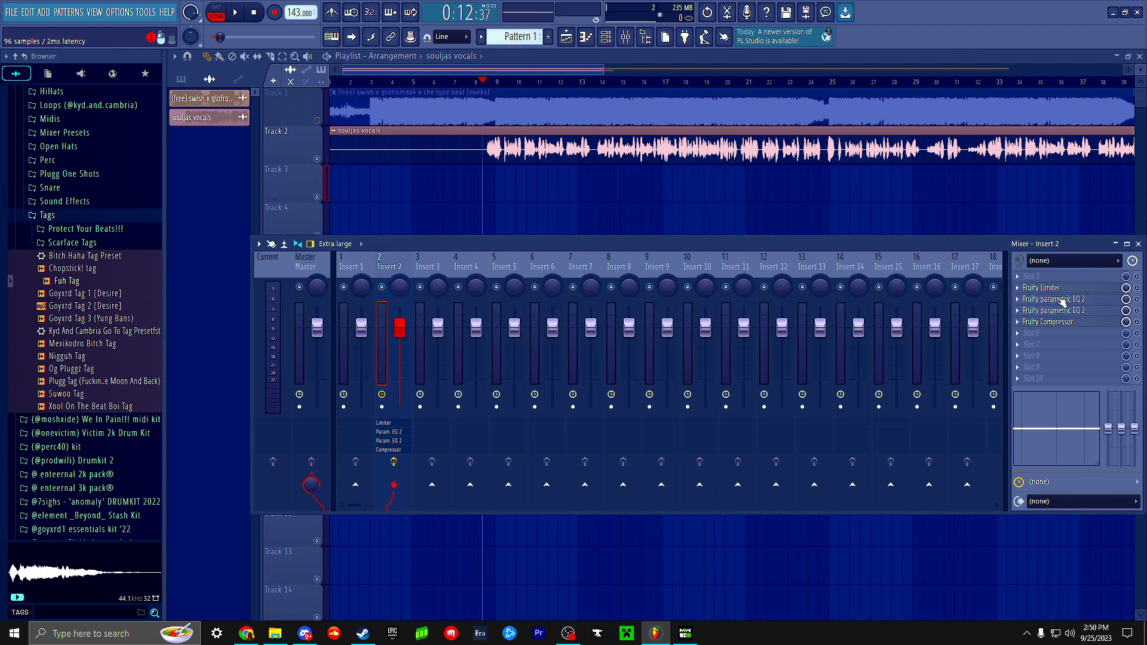
pyautogui.click(1049, 323)
pyautogui.click(1049, 323)
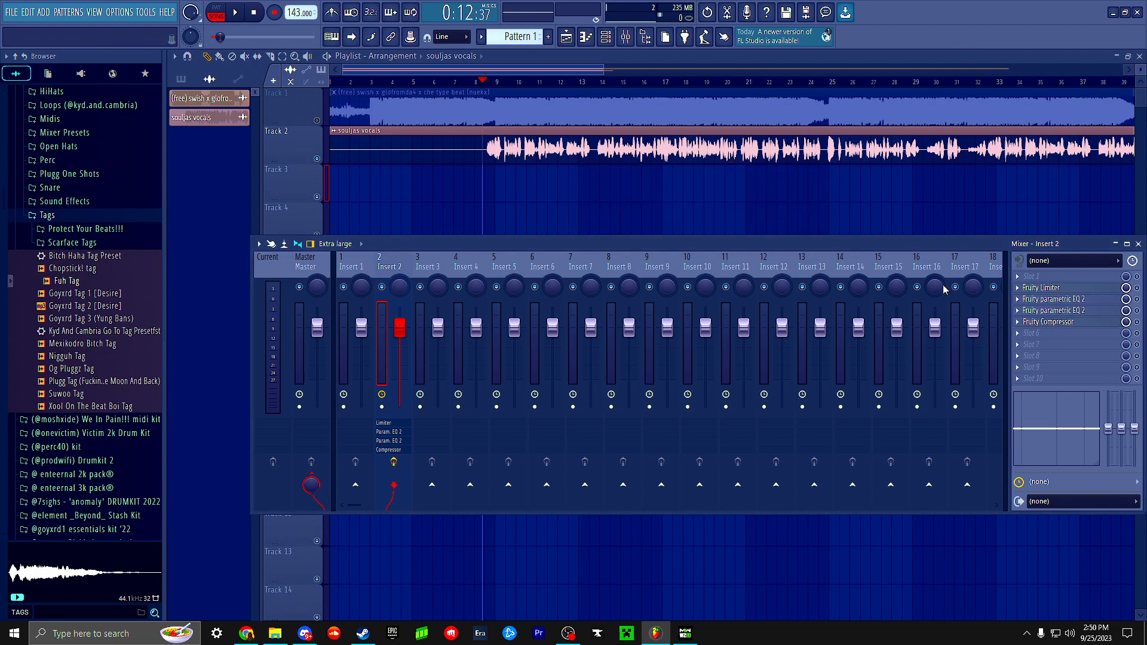
# - Play the vocals through the compressed chain, watch the Insert 2 level in the mixer, and stop playback
pyautogui.moveTo(604, 70); pyautogui.dragTo(574, 69)
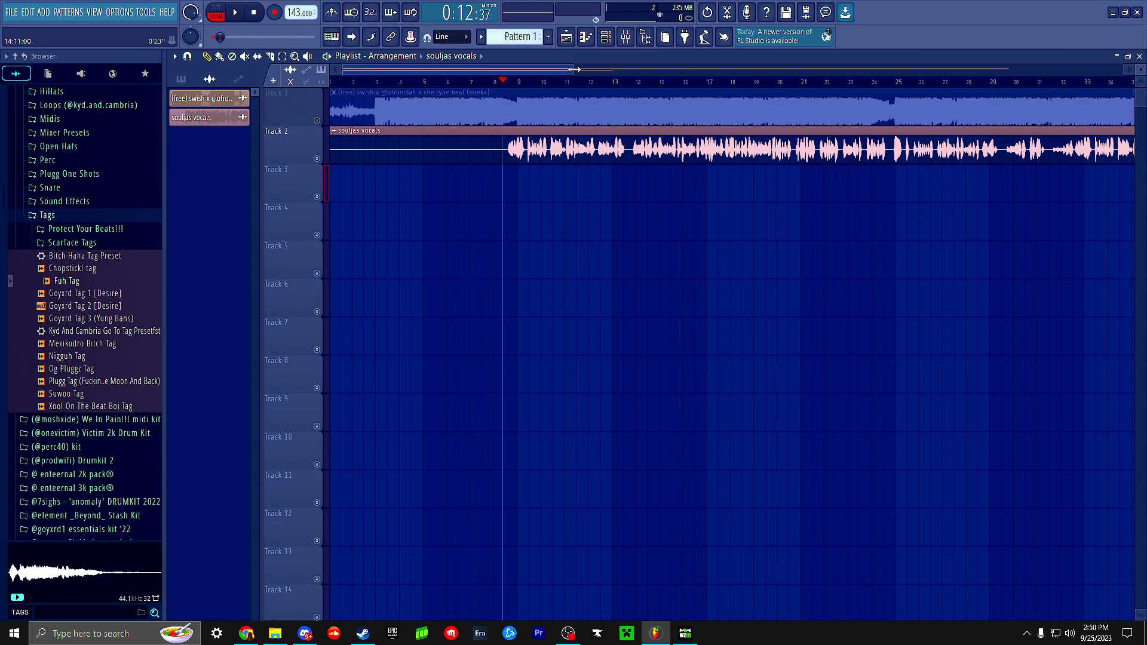
pyautogui.press('space')
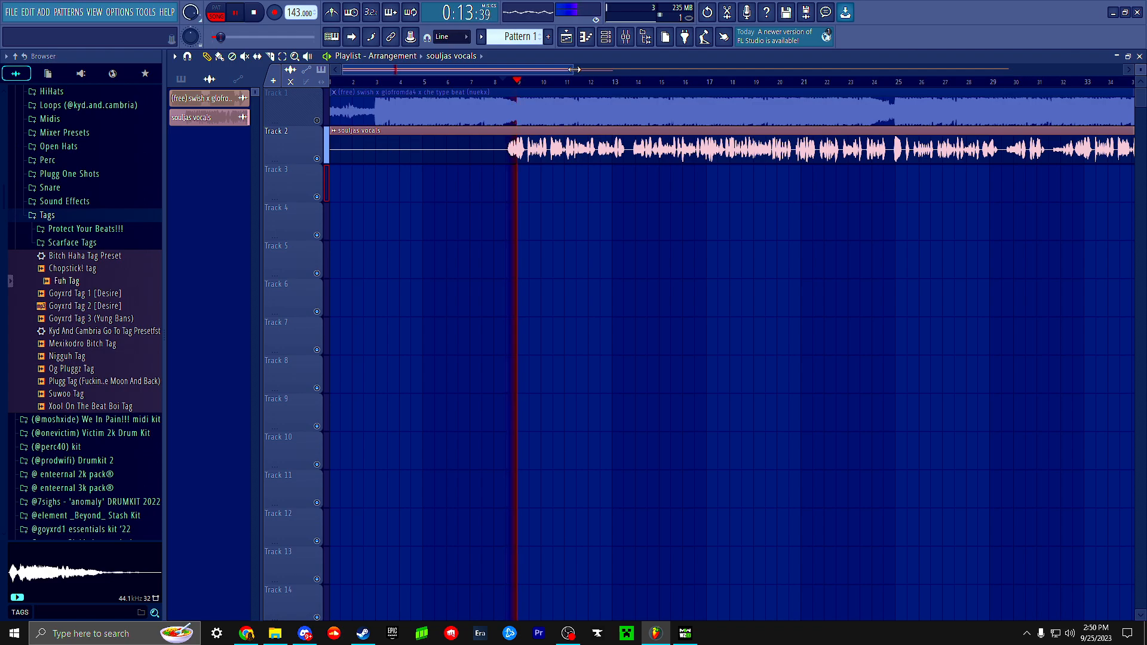
pyautogui.click(615, 37)
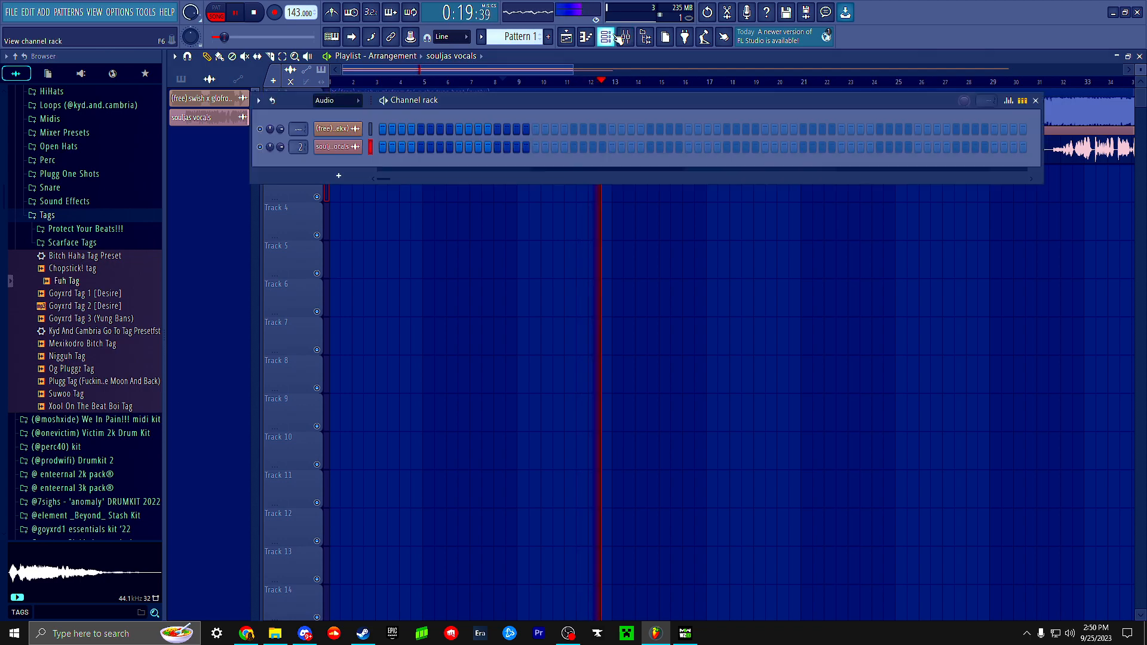
pyautogui.click(618, 38)
pyautogui.click(626, 37)
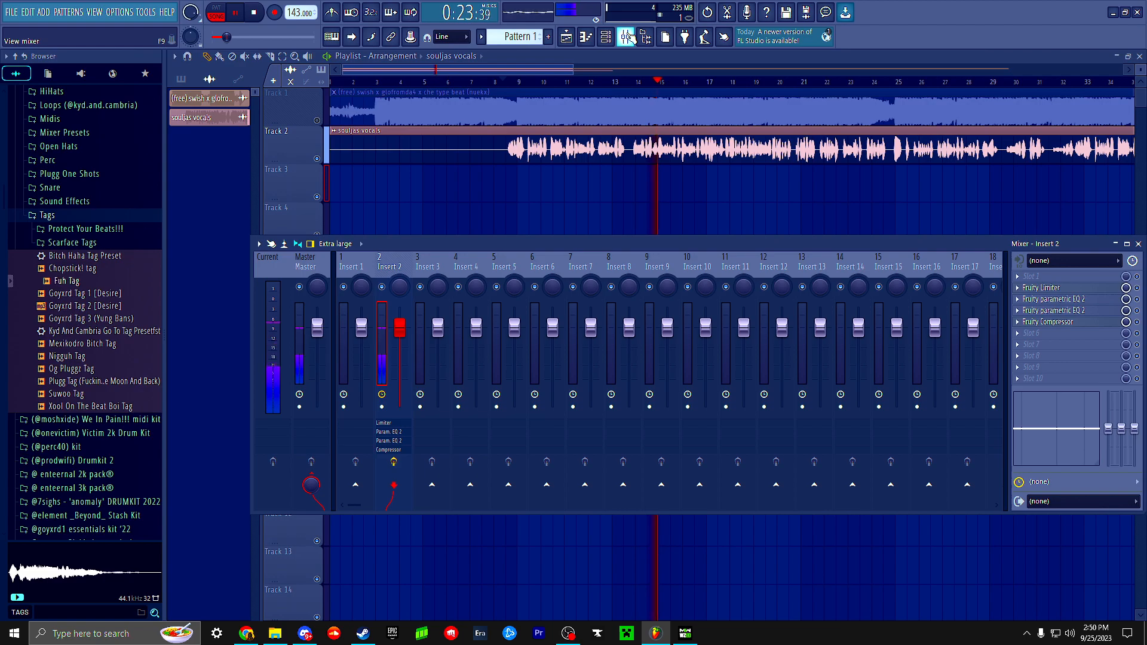
pyautogui.press('space')
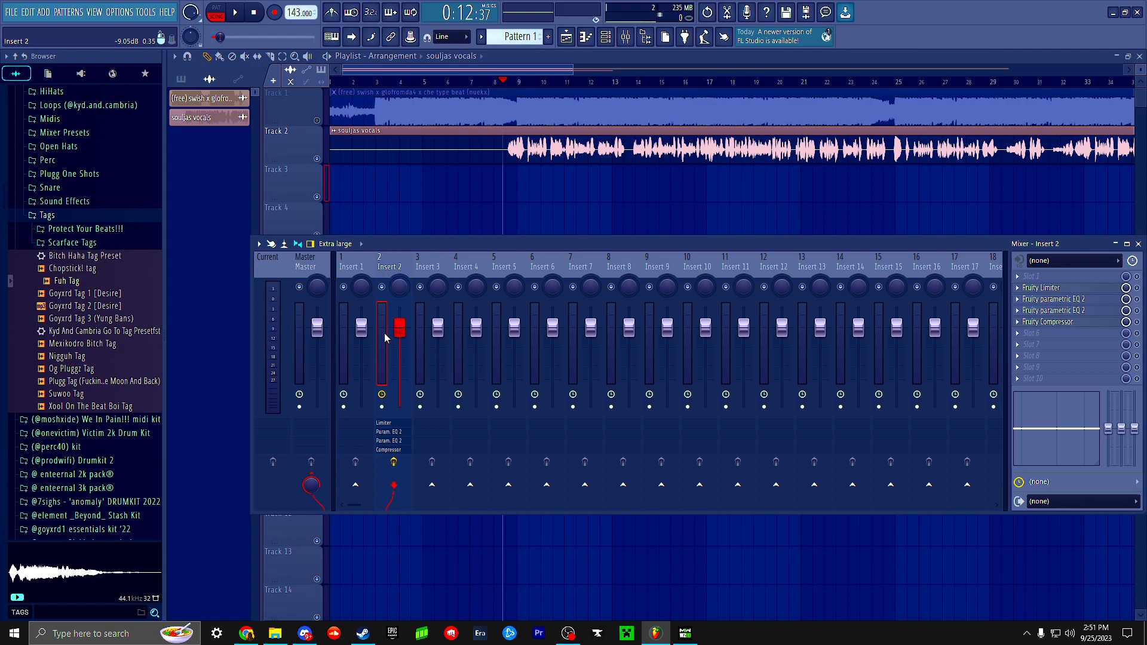
# - Replay the vocals from just before they start, stop playback, and briefly check the Fruity Limiter on Insert 2
pyautogui.press('space')
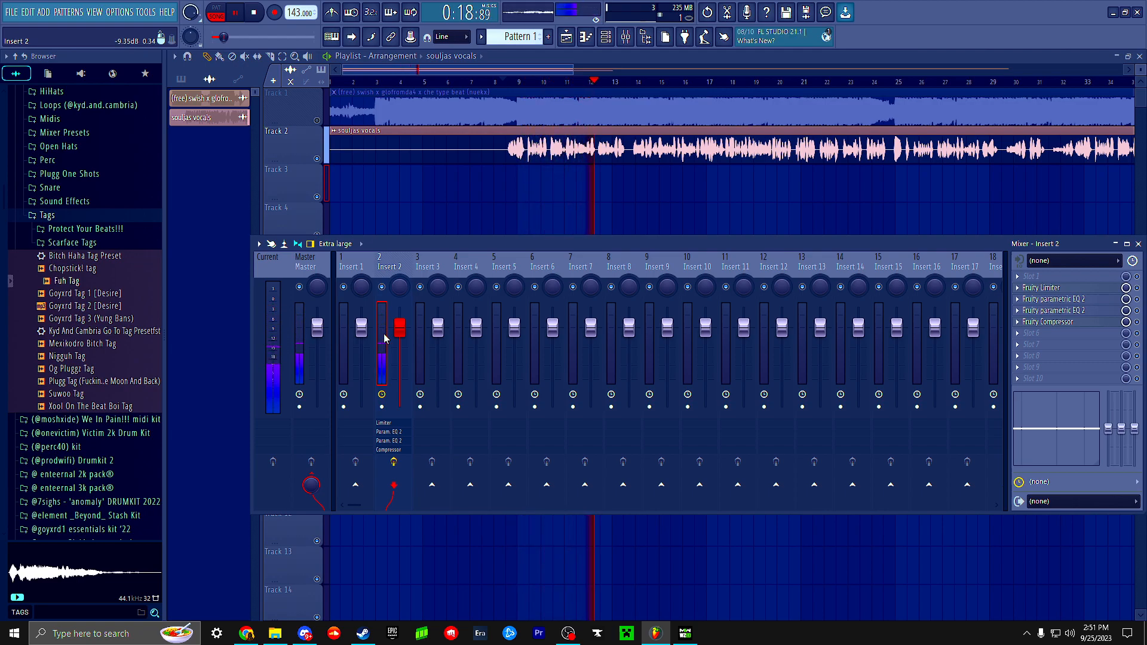
pyautogui.press('space')
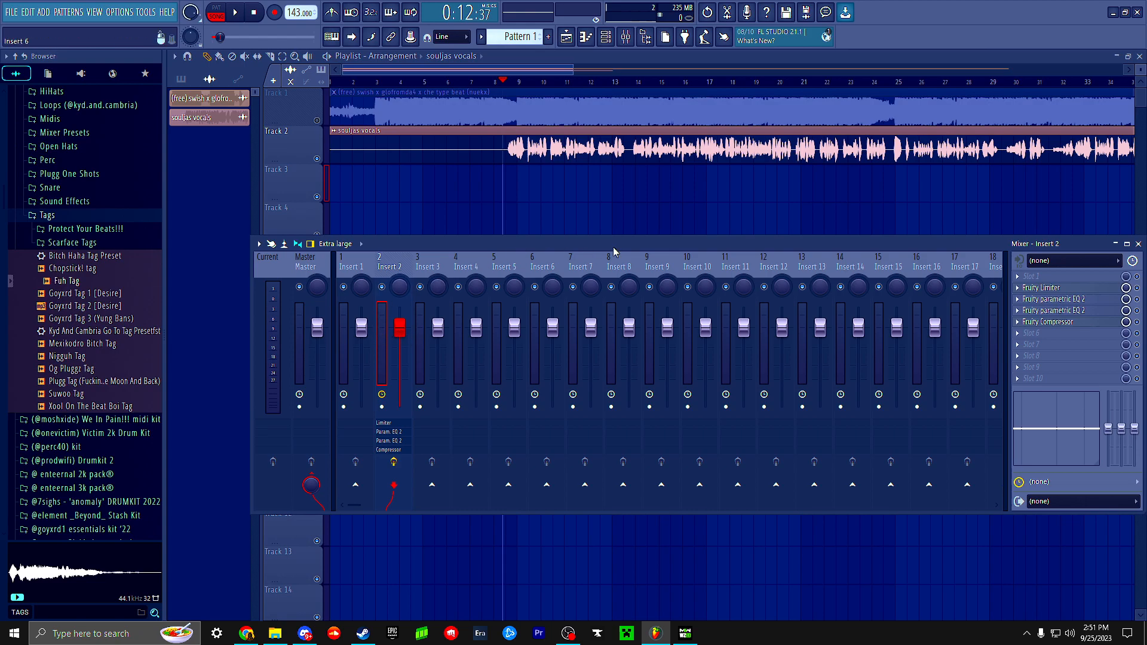
pyautogui.click(1057, 291)
pyautogui.click(1057, 290)
# - Add Soundgoodizer to effect slot 6 of Insert 2
pyautogui.click(1040, 336)
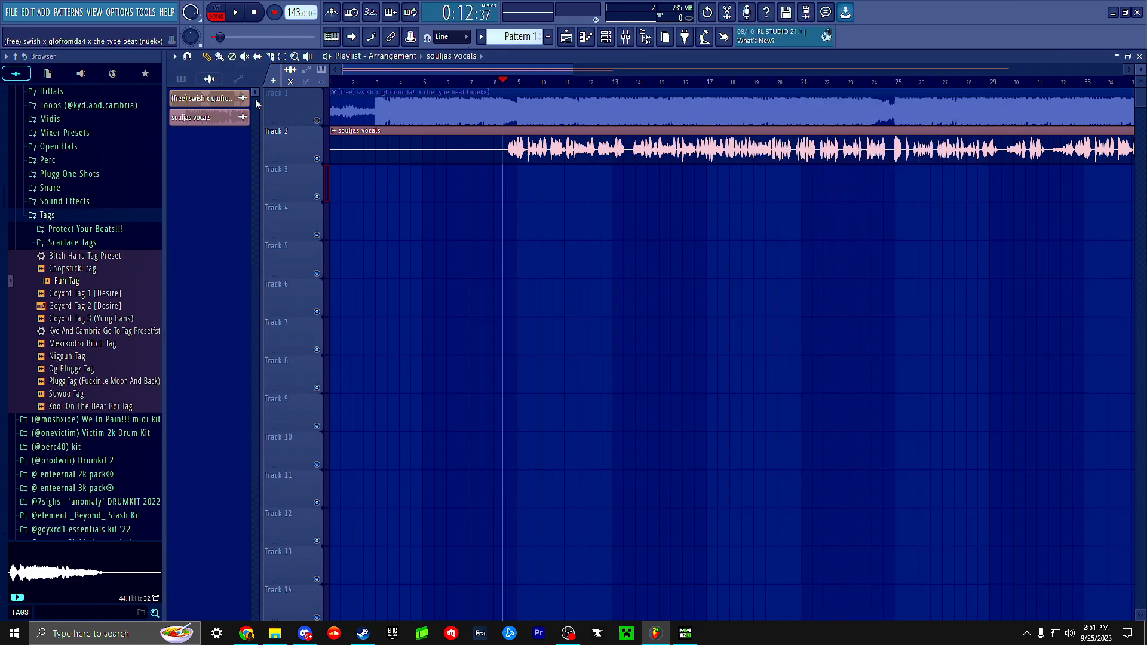
pyautogui.click(467, 71)
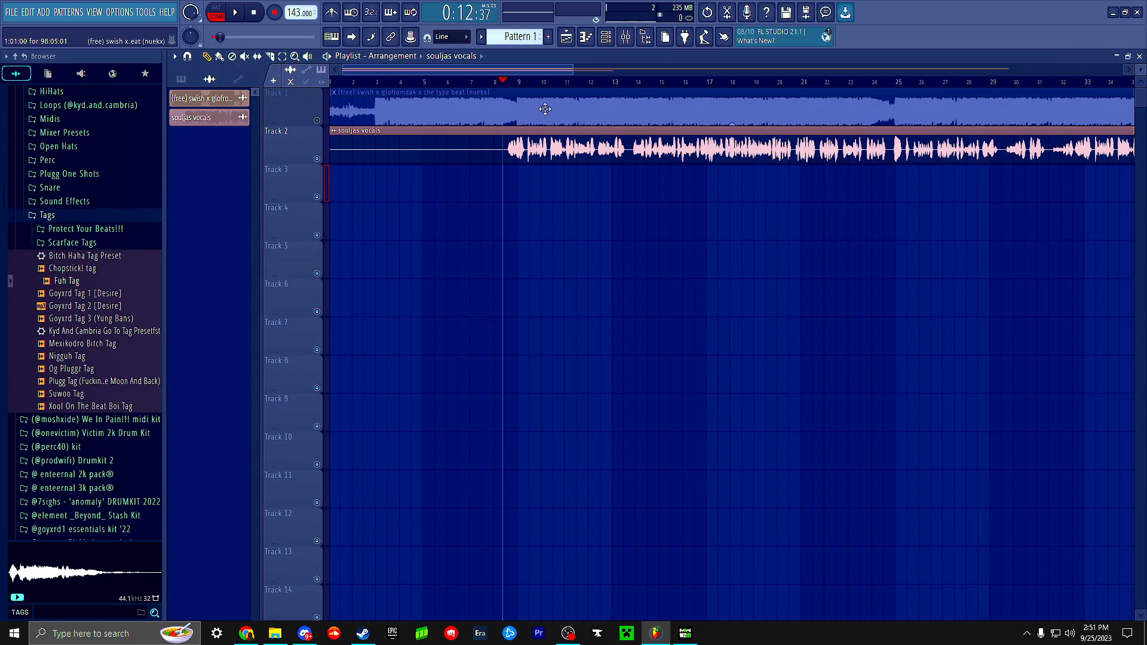
pyautogui.click(615, 37)
pyautogui.click(615, 37)
pyautogui.click(625, 37)
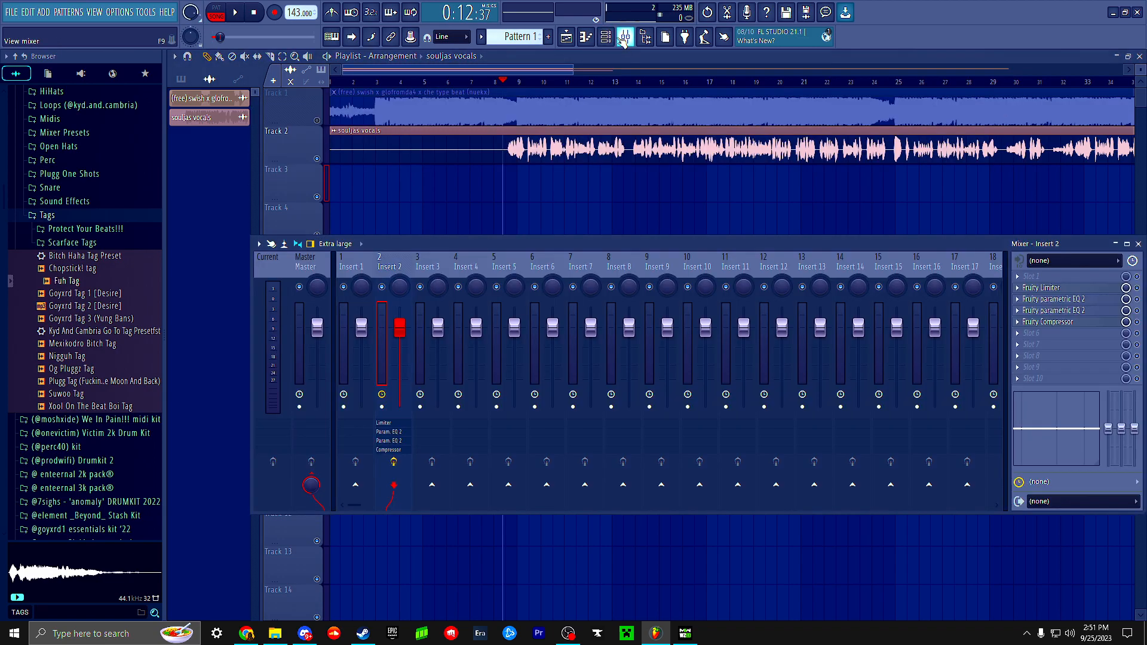
pyautogui.click(1040, 339)
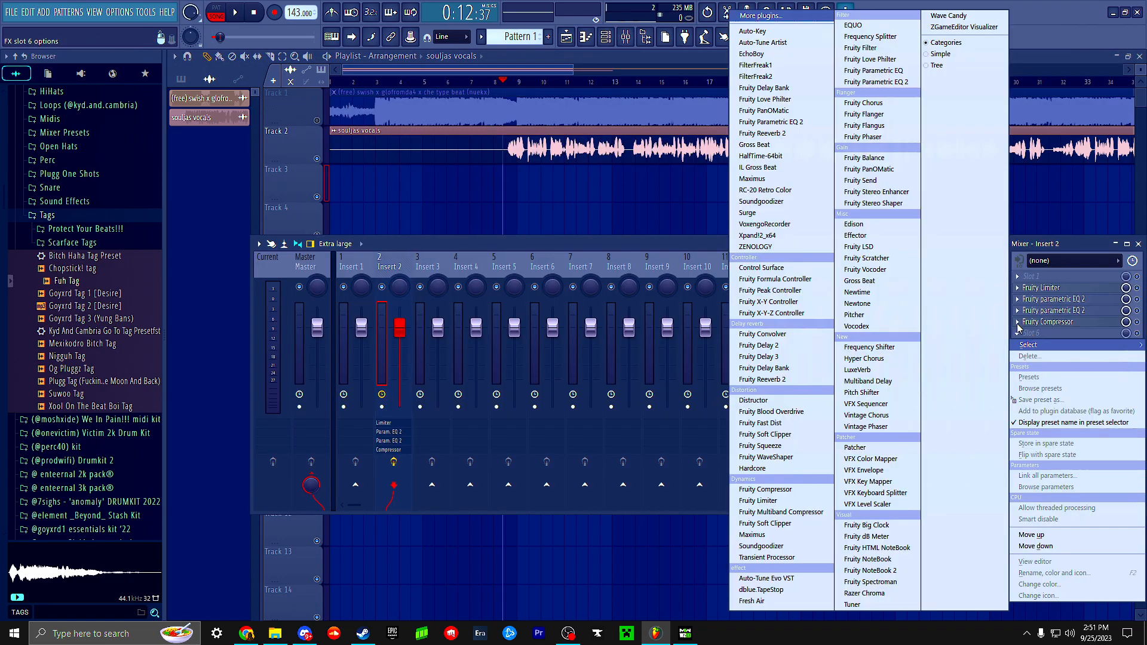
pyautogui.click(762, 204)
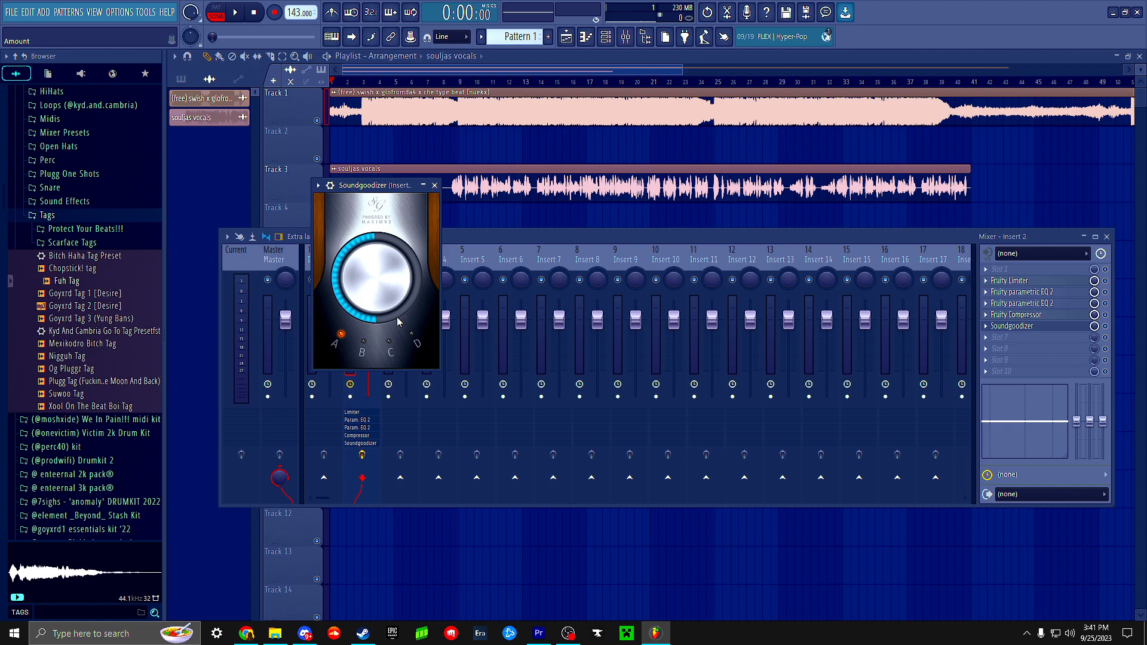
# - Go through the Soundgoodizer modes, set it to mode C, and close the plugin
pyautogui.click(372, 355)
pyautogui.click(415, 337)
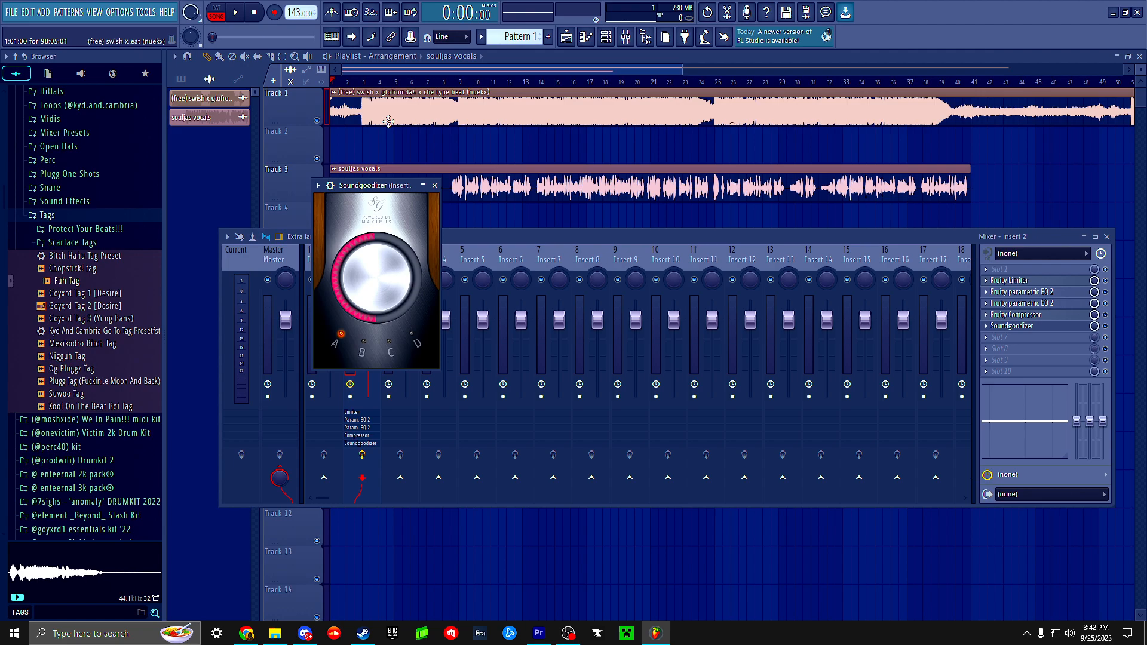
pyautogui.click(390, 341)
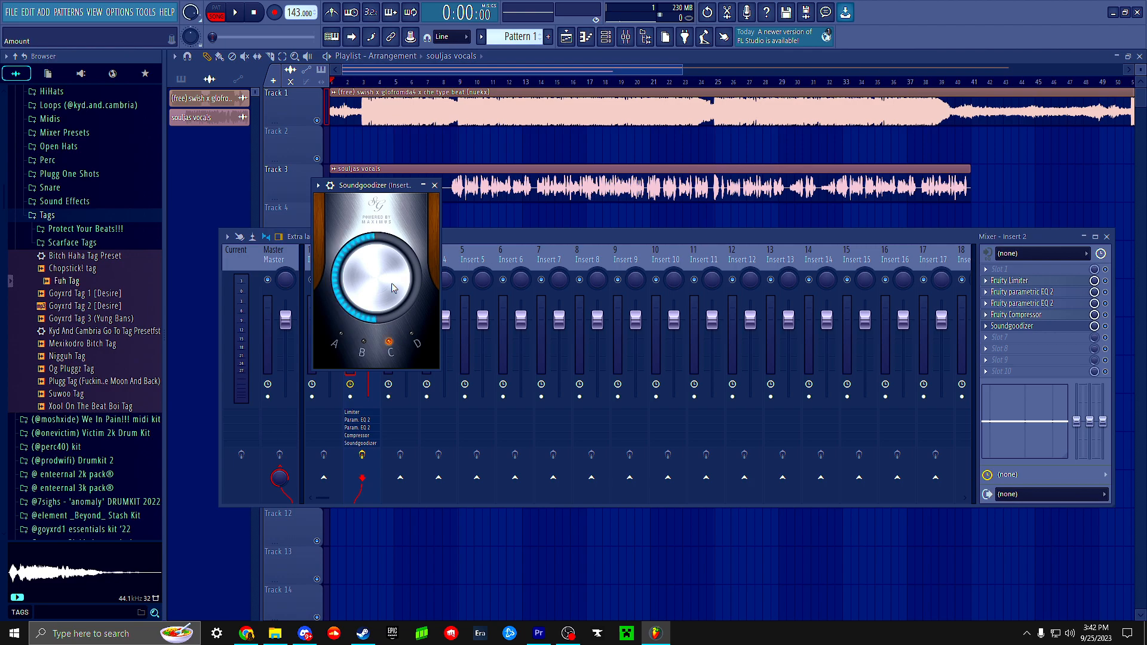
pyautogui.click(390, 345)
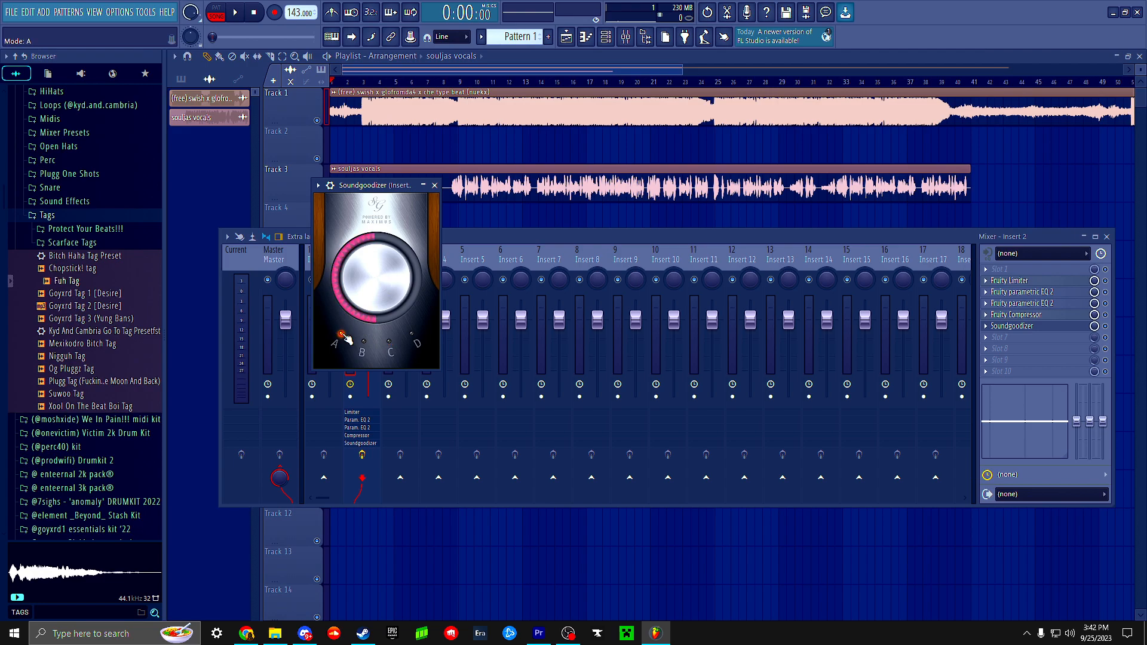
pyautogui.click(435, 186)
# - Play the beat and vocals from bar 8 to hear Soundgoodizer mode C, and stop playback
pyautogui.click(452, 82)
pyautogui.press('space')
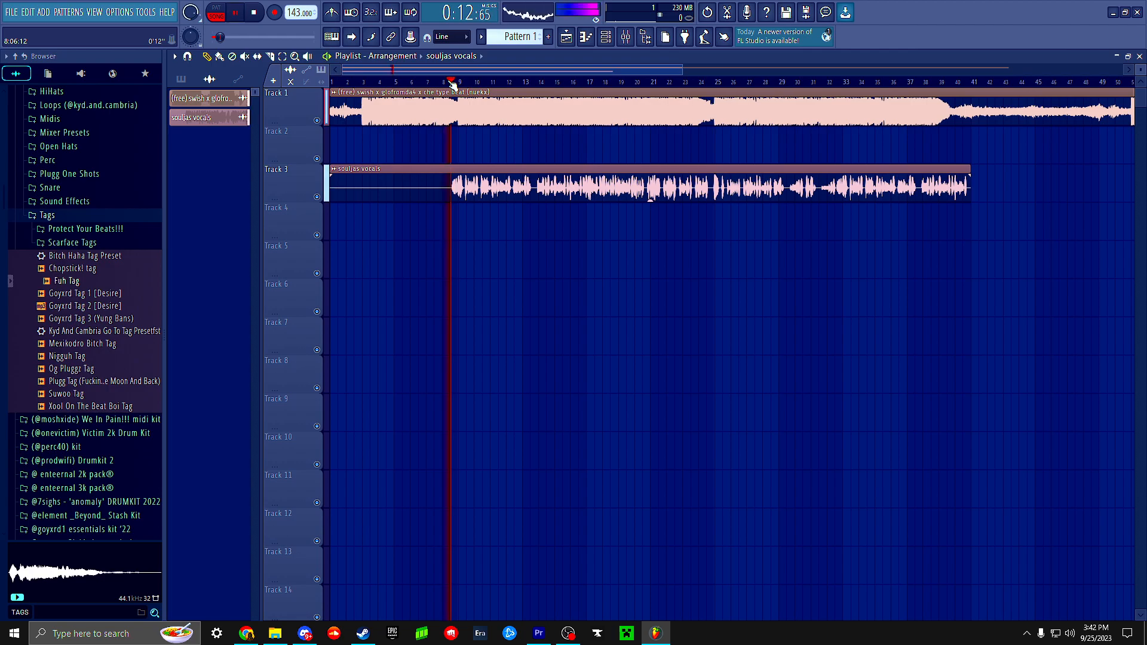
pyautogui.press('space')
# - Switch the Insert 2 Soundgoodizer to mode A, close it, and play from bar 8 to compare the sound
pyautogui.click(633, 44)
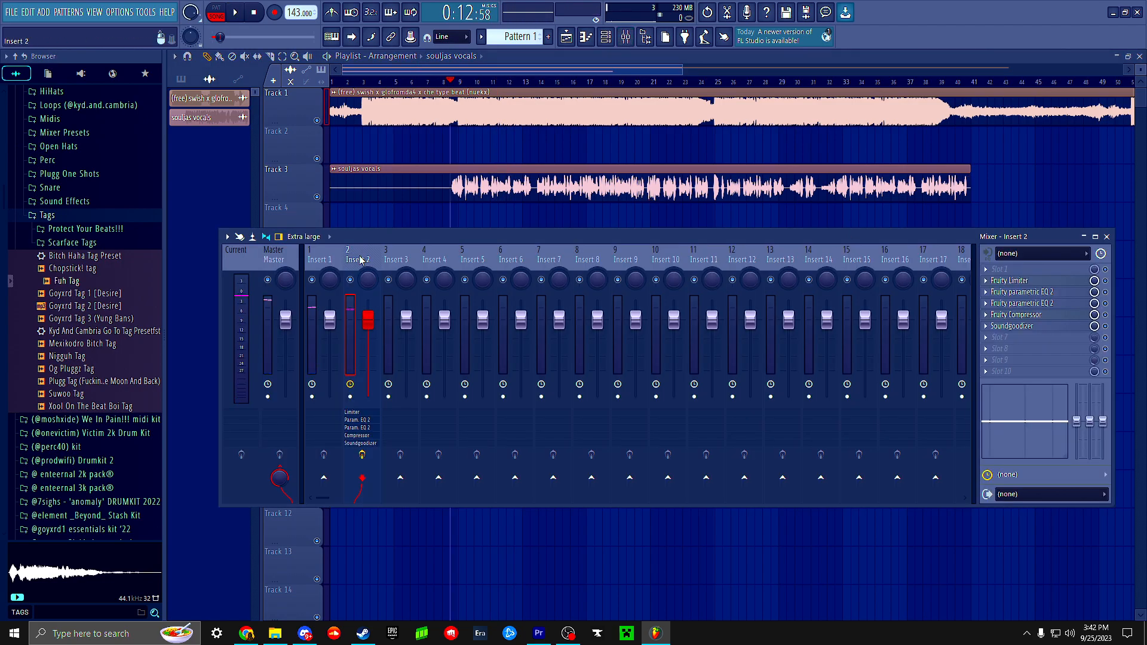
pyautogui.click(1016, 326)
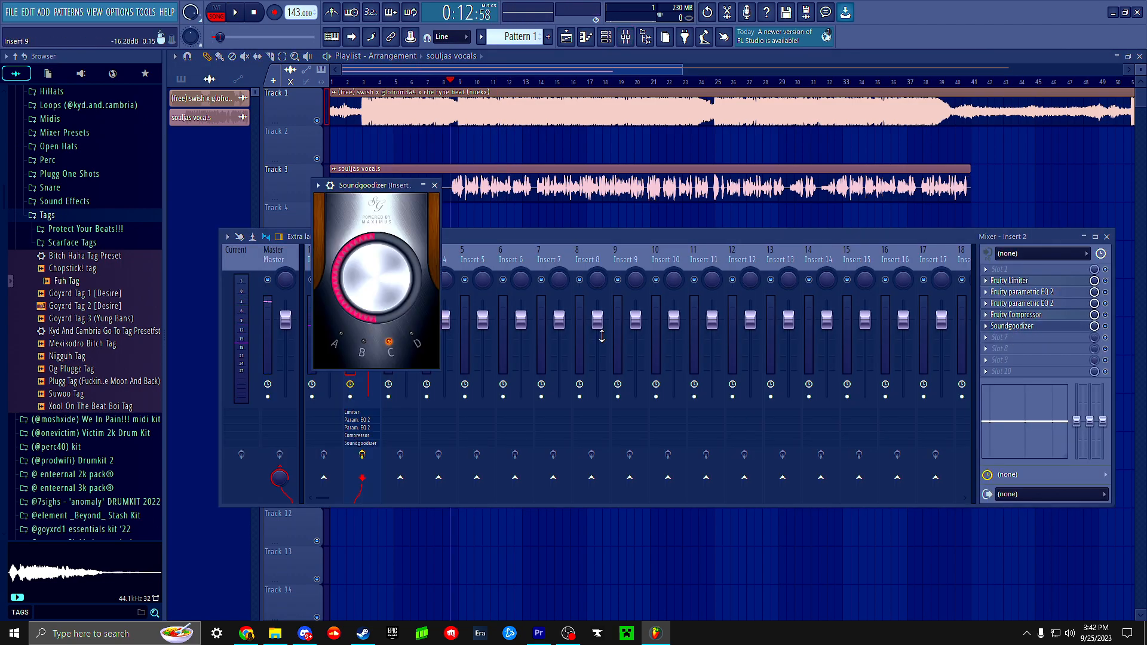
pyautogui.click(342, 333)
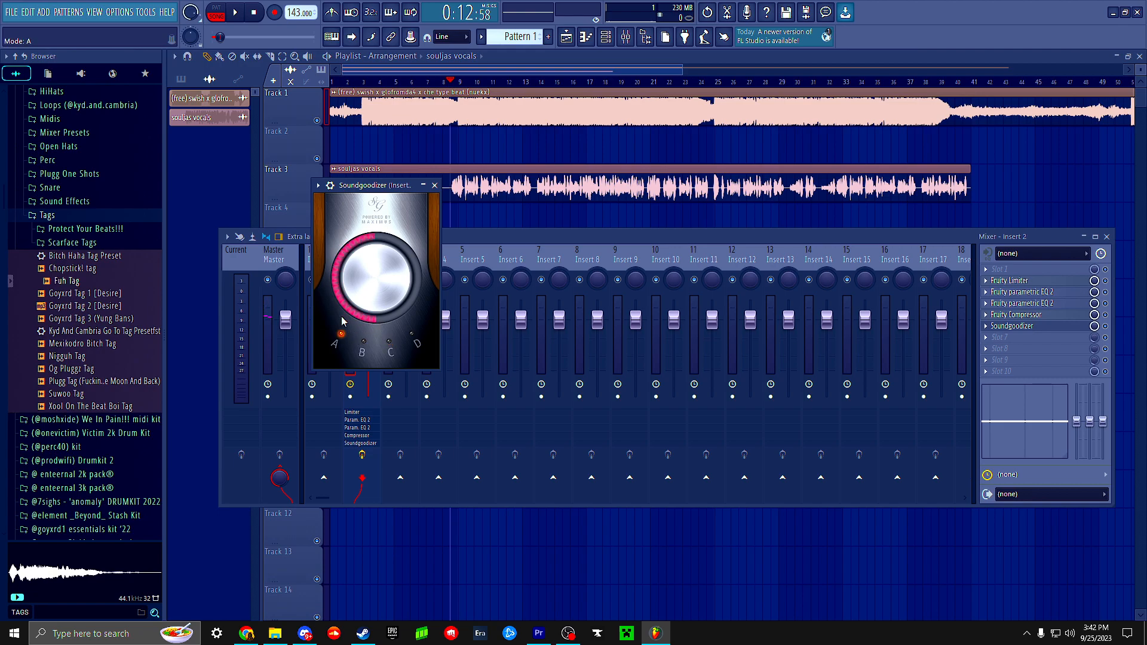
pyautogui.click(436, 187)
pyautogui.press('space')
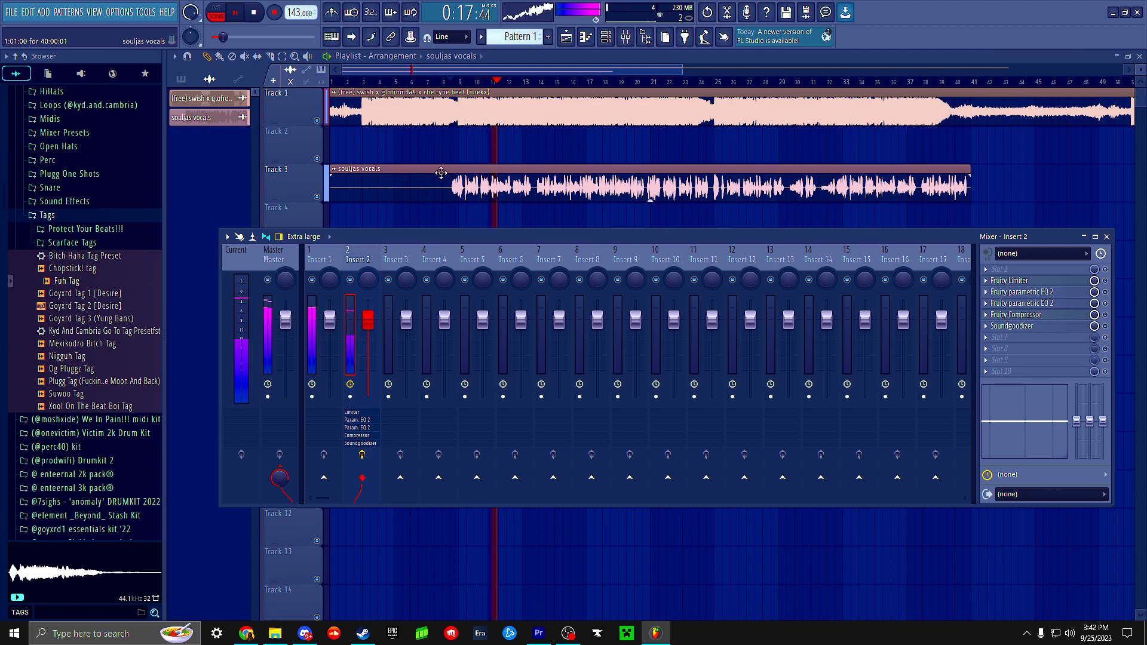
pyautogui.press('space')
# - Switch the Insert 2 Soundgoodizer to mode C and close the plugin
pyautogui.click(1004, 327)
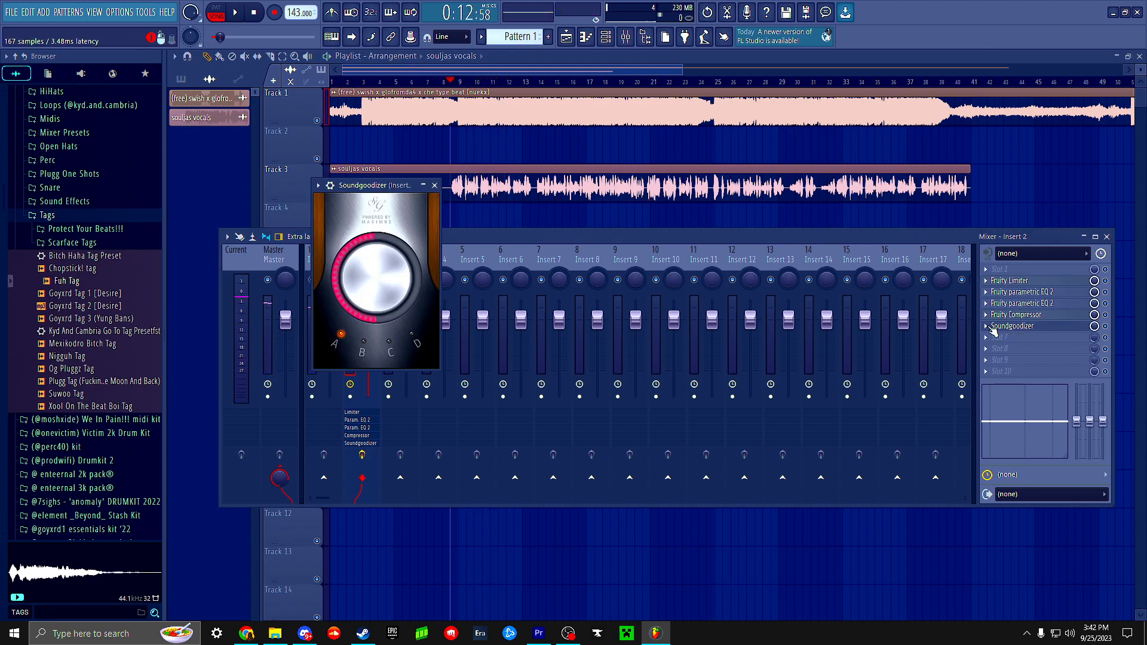
pyautogui.click(389, 342)
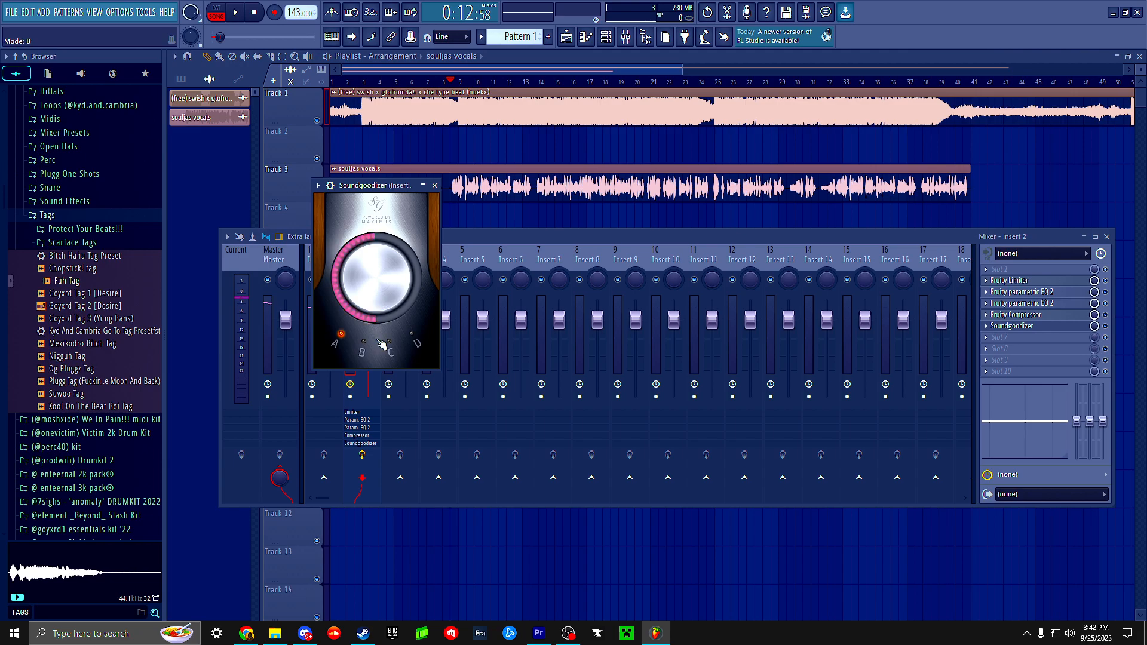
pyautogui.click(434, 186)
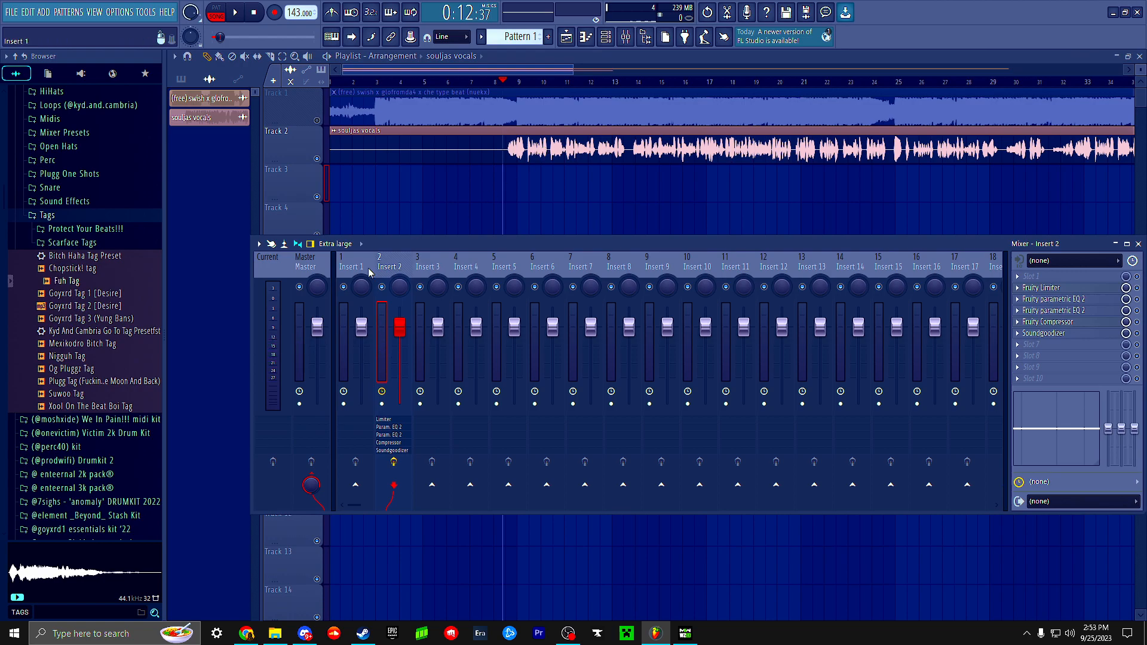
# - Review the Insert 2 effect chain, opening and closing the Soundgoodizer, Fruity Compressor, Parametric EQ 2s and Fruity Limiter
pyautogui.moveTo(572, 70); pyautogui.dragTo(741, 70)
pyautogui.click(630, 43)
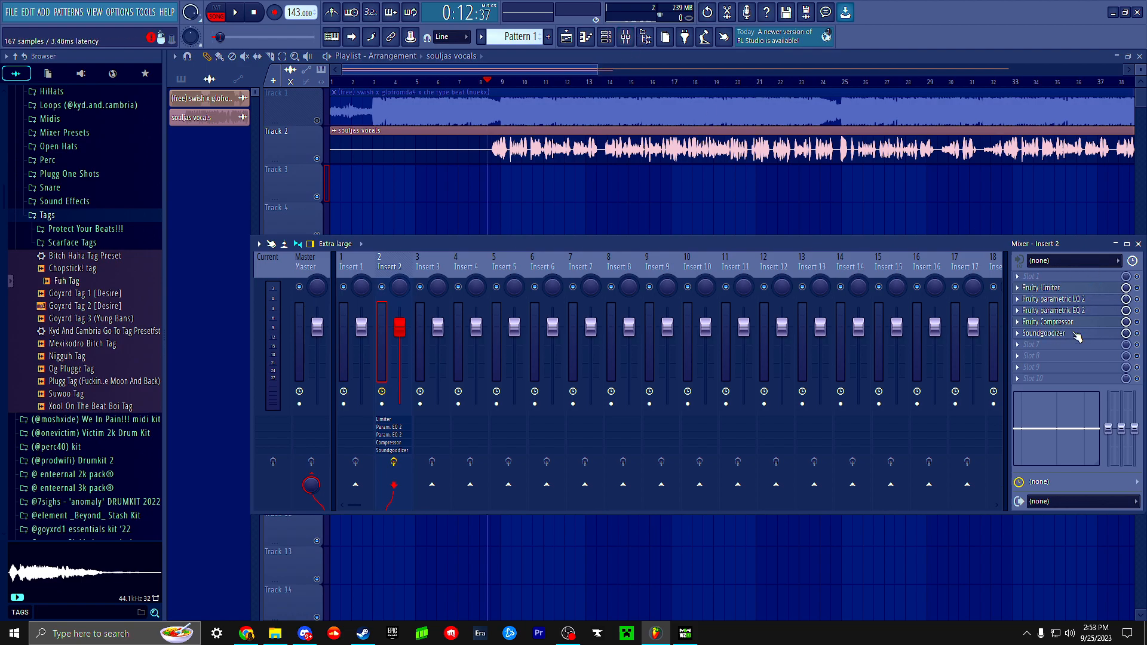
pyautogui.click(1052, 333)
pyautogui.click(1061, 323)
pyautogui.click(1061, 324)
pyautogui.click(1056, 311)
pyautogui.click(1055, 288)
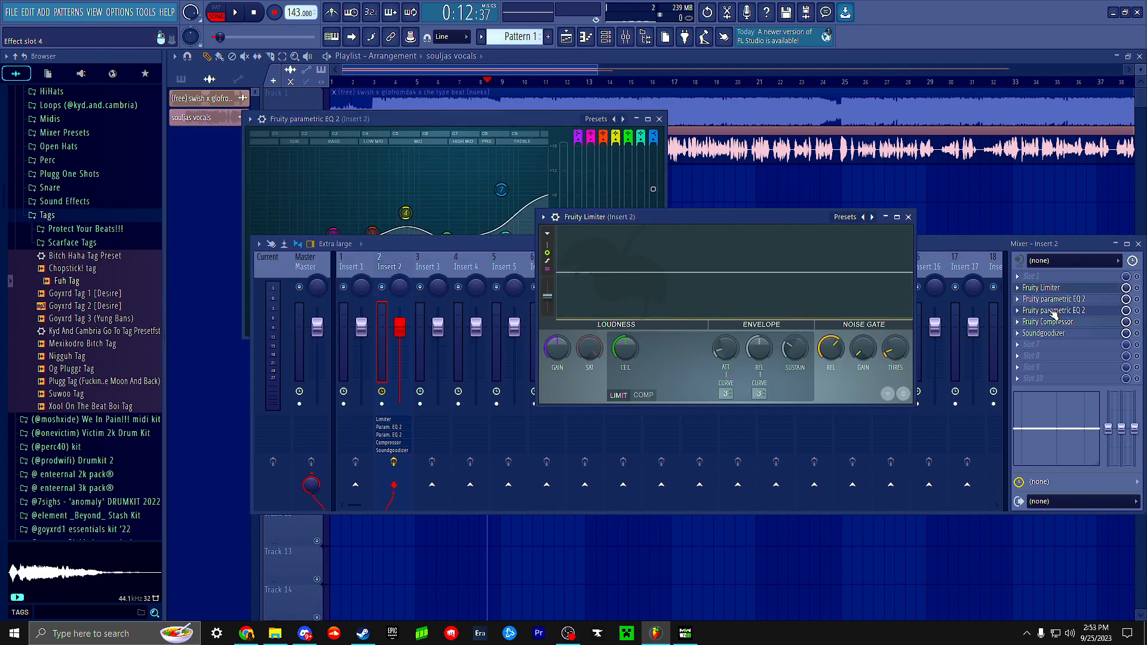
pyautogui.click(1054, 311)
pyautogui.click(1056, 300)
pyautogui.click(1058, 290)
pyautogui.click(1060, 301)
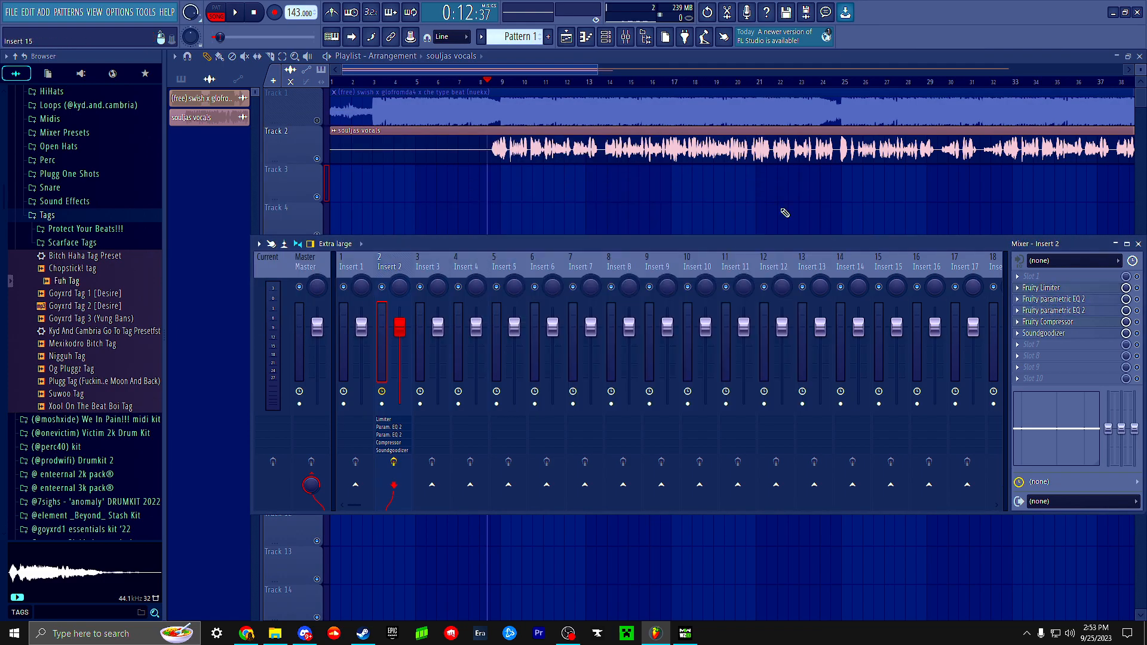
# - Unmute the beat on Track 1 and play it together with the vocals
pyautogui.moveTo(596, 67); pyautogui.dragTo(924, 53)
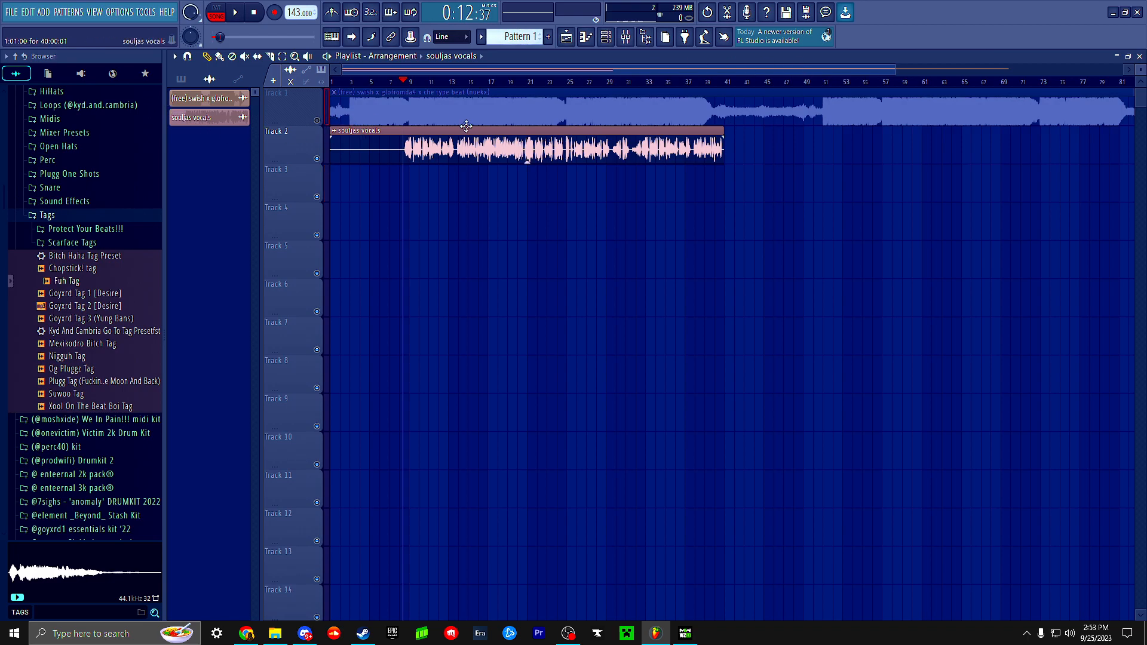
pyautogui.click(436, 98)
pyautogui.click(442, 92)
pyautogui.click(452, 83)
pyautogui.press('space')
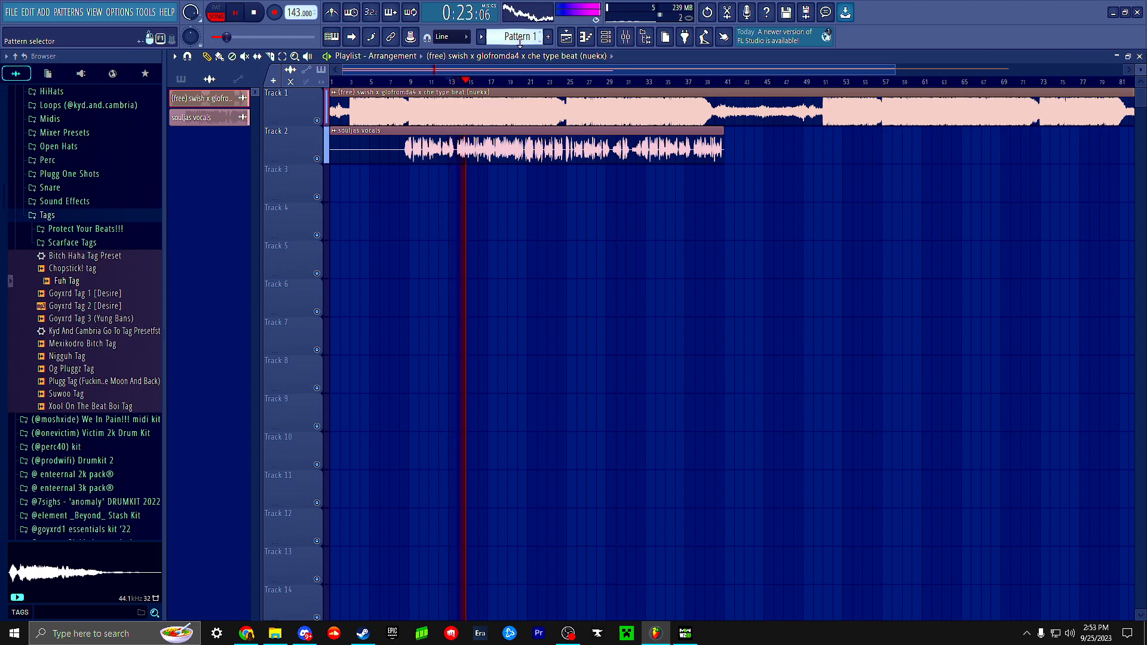
# - Route the beat's audio clip to mixer Insert 1, close its channel settings, and stop playback
pyautogui.doubleClick(480, 94)
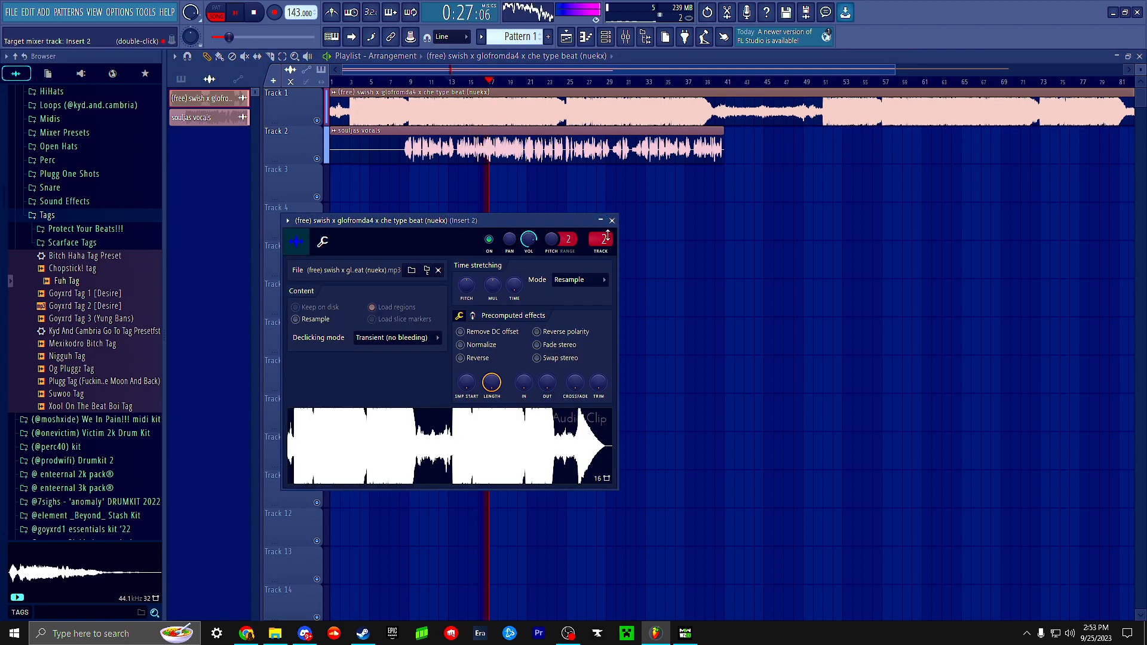
pyautogui.click(612, 220)
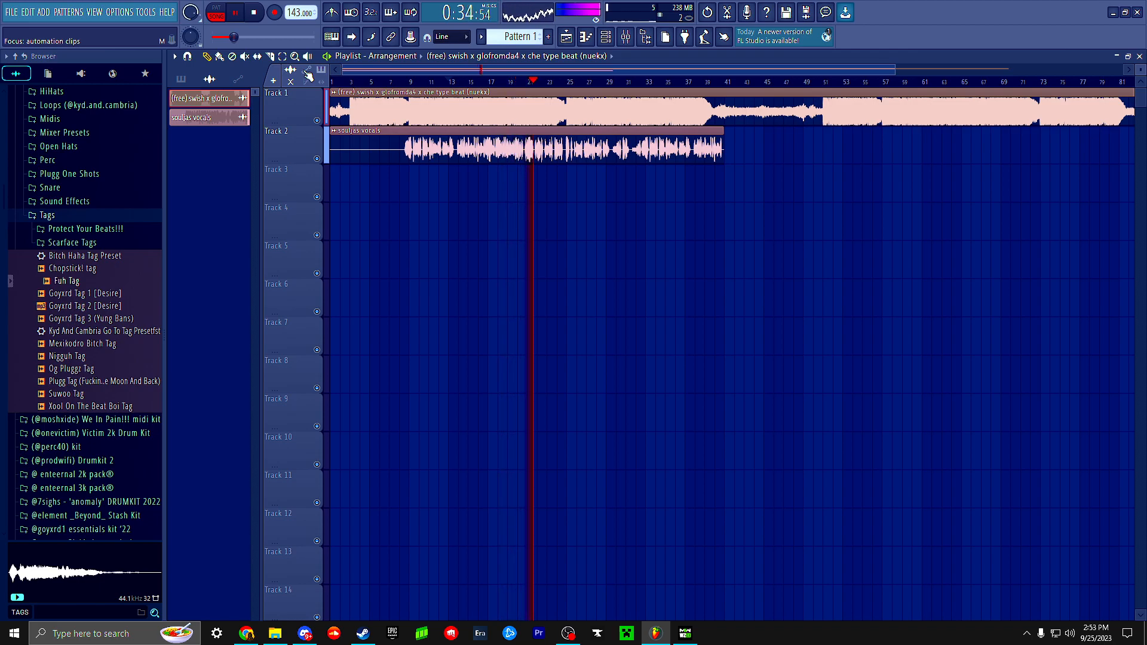
pyautogui.press('space')
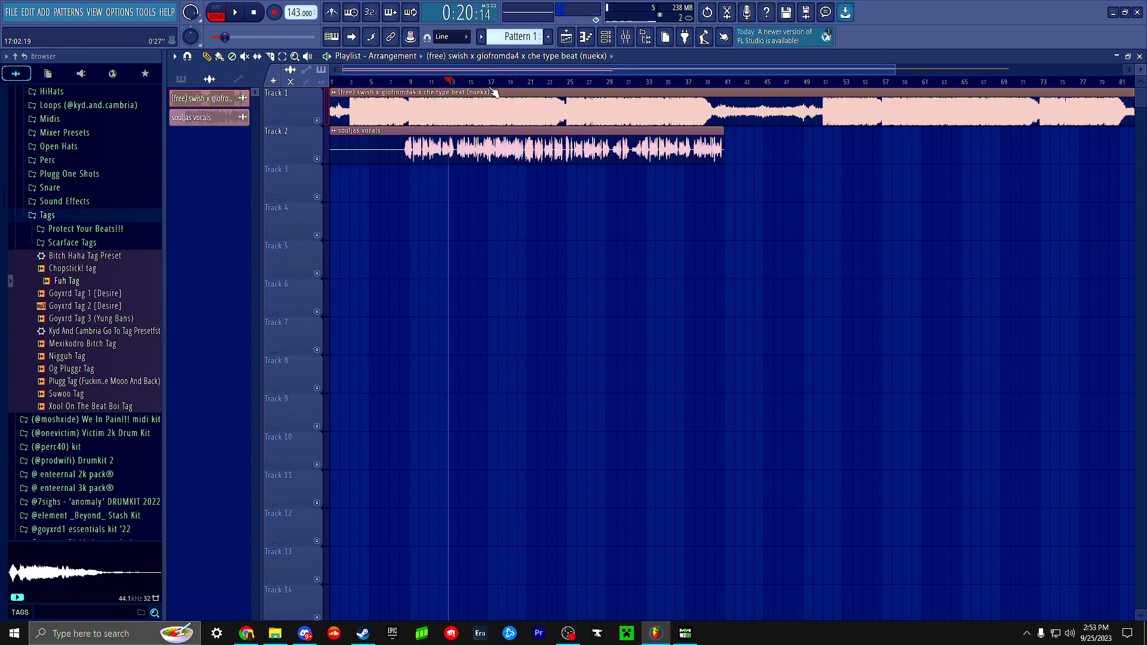
# - Set the playback position just before the vocals begin, near bar 8
pyautogui.moveTo(438, 81); pyautogui.dragTo(399, 95)
pyautogui.scroll(5, 443, 189)
pyautogui.moveTo(443, 191); pyautogui.dragTo(708, 215)
pyautogui.moveTo(515, 81); pyautogui.dragTo(501, 82)
# - Add Fruity Convolver to effect slot 7 of Insert 2 and place its window over the middle of the mixer
pyautogui.click(626, 38)
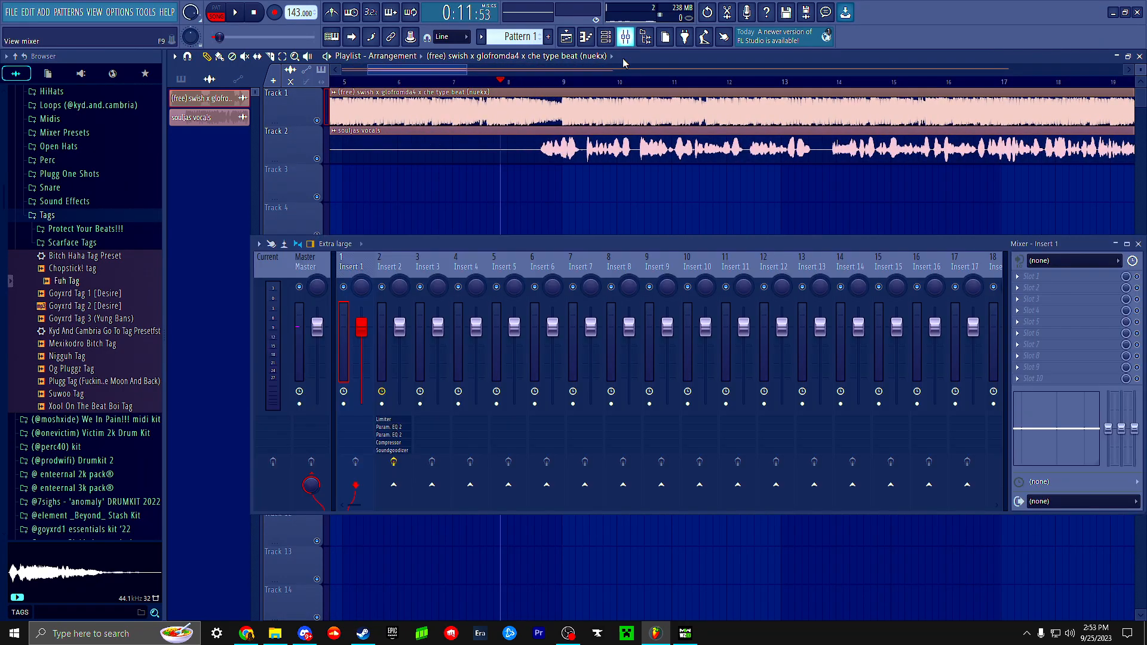
pyautogui.click(392, 267)
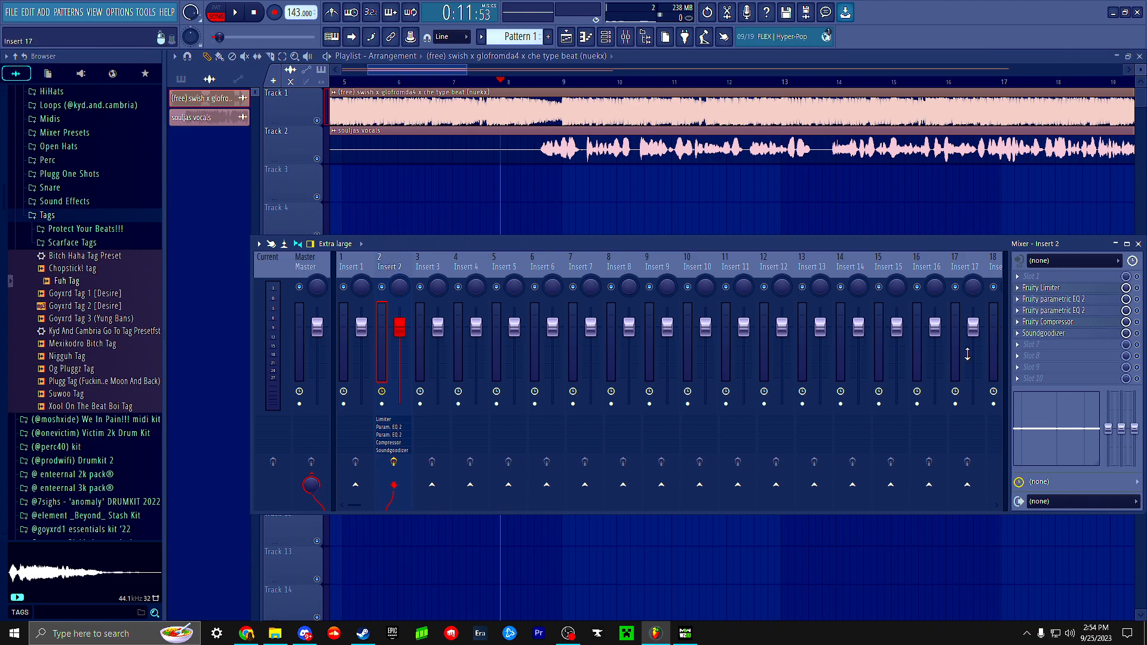
pyautogui.click(1046, 347)
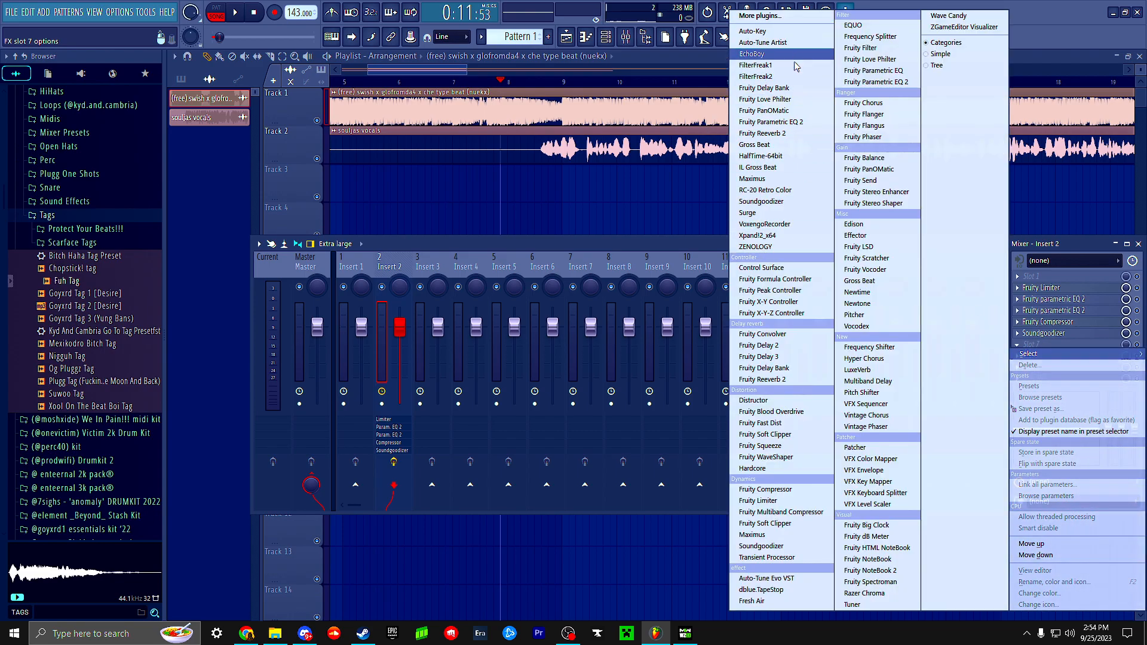
pyautogui.click(764, 334)
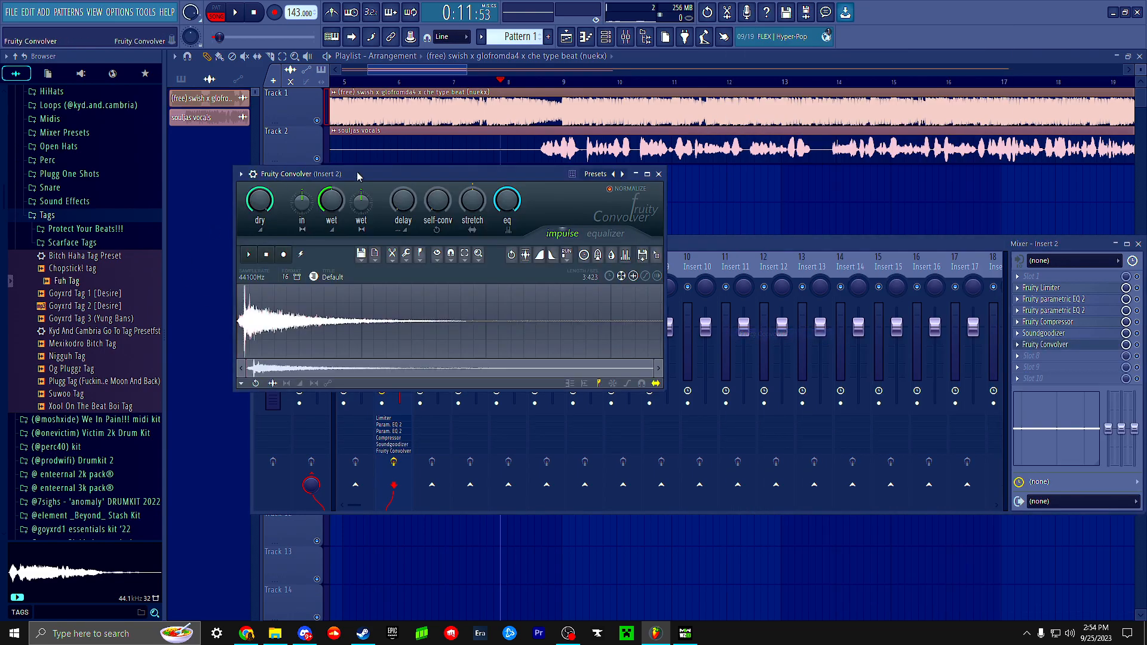
pyautogui.moveTo(459, 182); pyautogui.dragTo(582, 211)
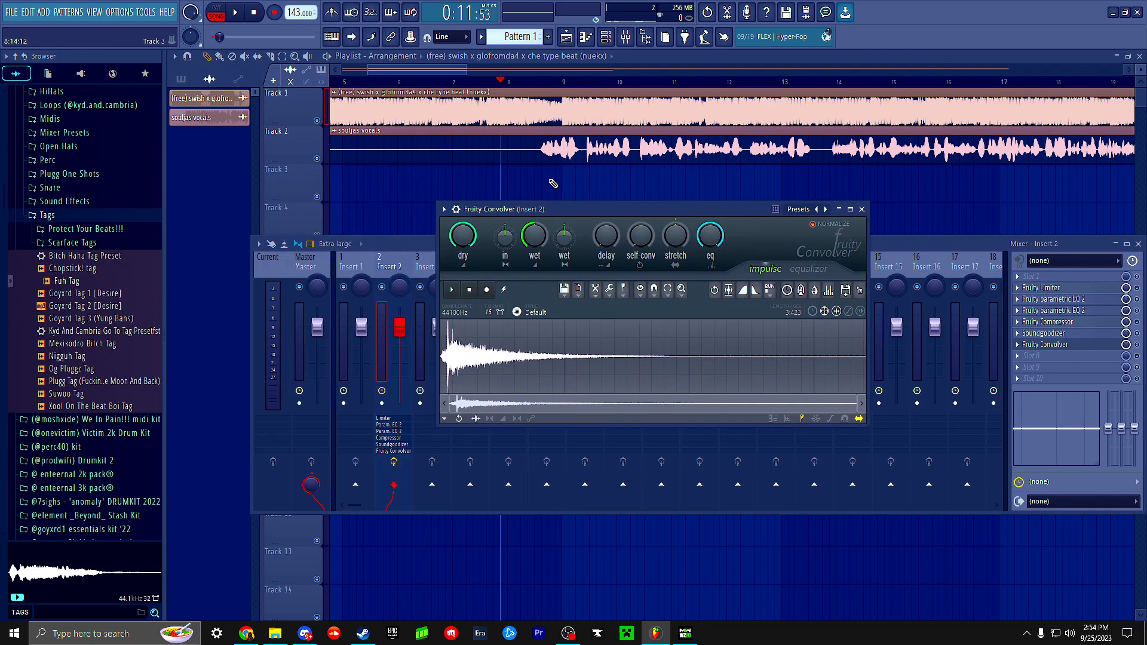
# - Move the Fruity Convolver window clear of the preset folder, and try its self-convolution at 100% and stretch at 99%
pyautogui.click(275, 633)
pyautogui.scroll(-3, 852, 357)
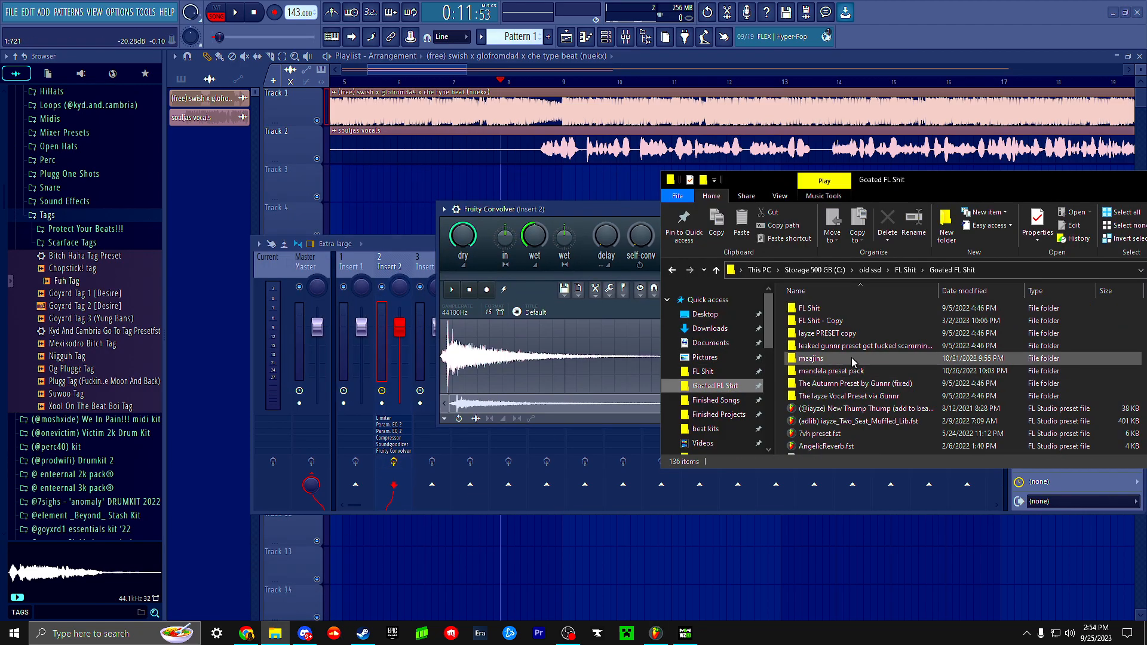
pyautogui.moveTo(632, 211); pyautogui.dragTo(510, 216)
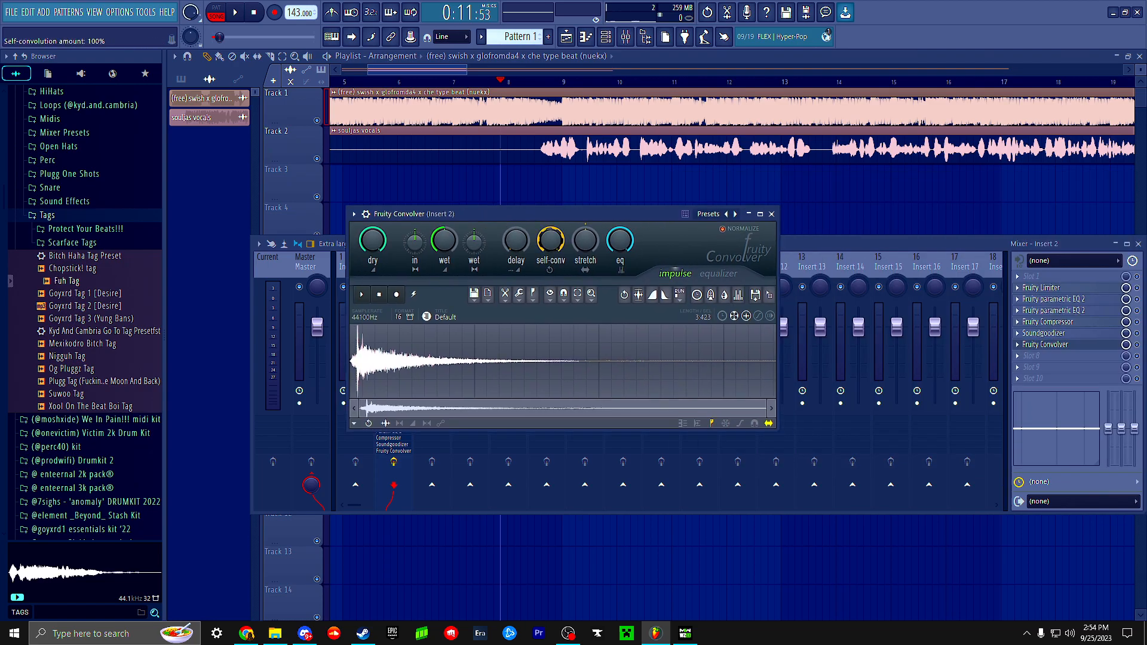
pyautogui.moveTo(585, 240); pyautogui.dragTo(585, 240)
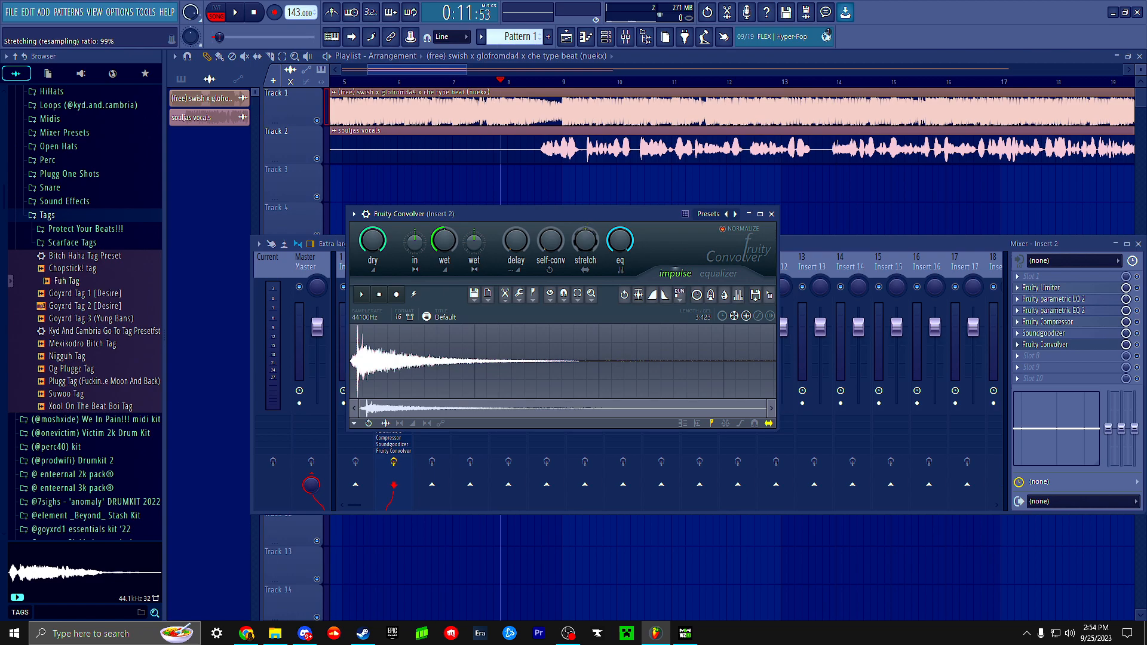
# - Load the convolver gass.fst preset from the Goated FL Shit folder into Fruity Convolver and close the plugin window
pyautogui.click(276, 634)
pyautogui.scroll(-3, 987, 378)
pyautogui.scroll(10, 955, 356)
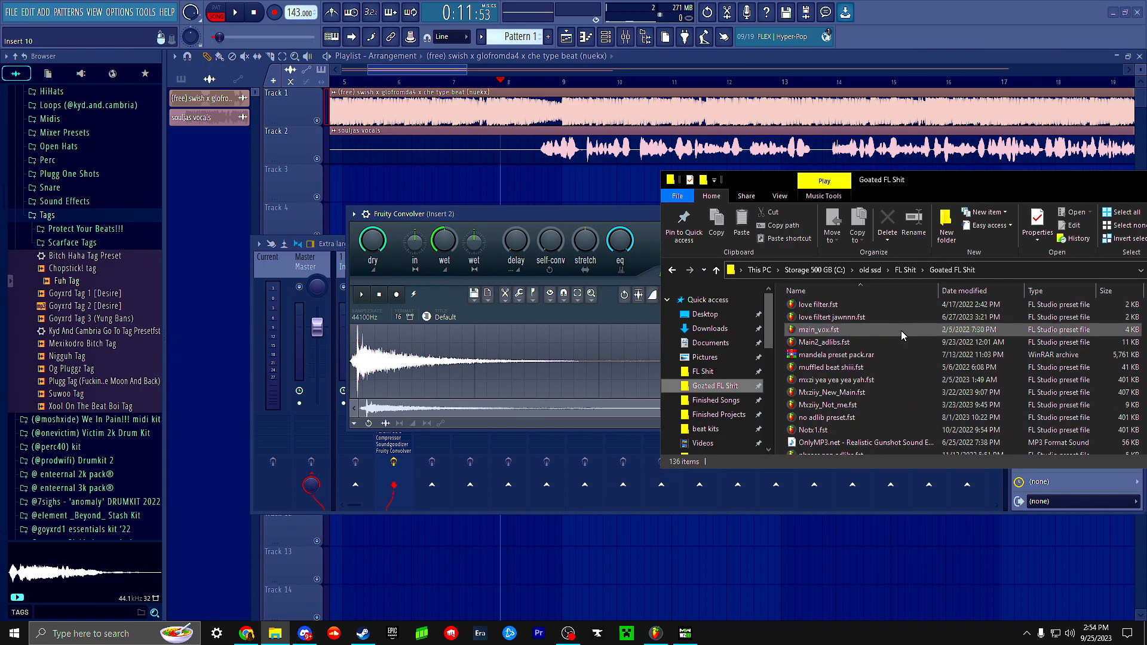
pyautogui.scroll(5, 901, 331)
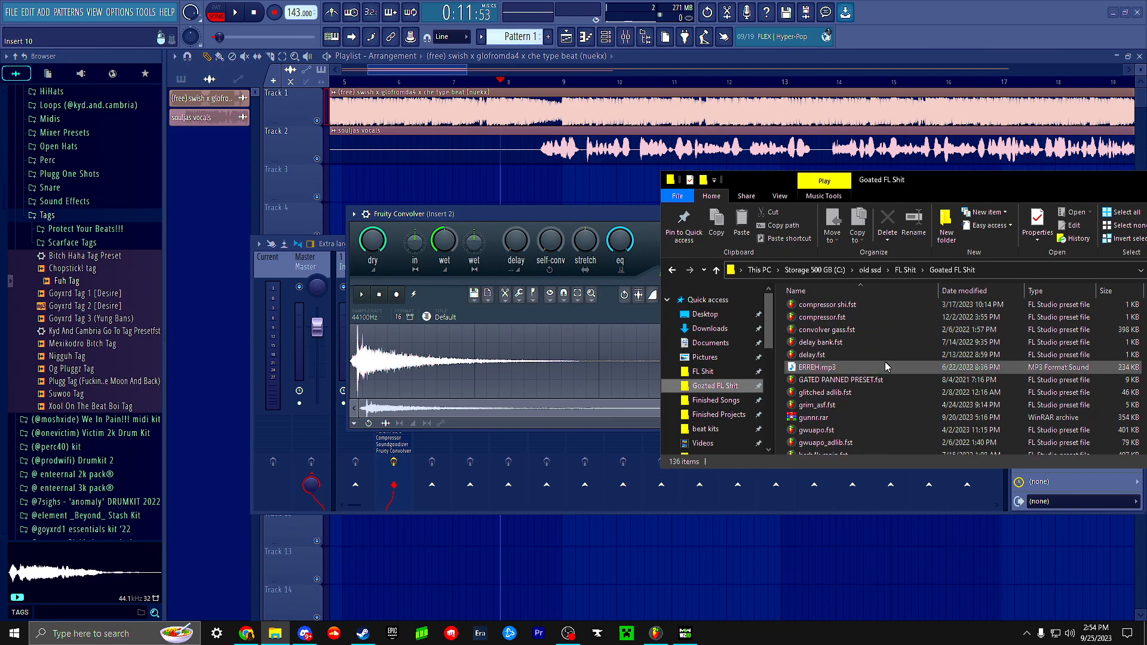
pyautogui.click(849, 330)
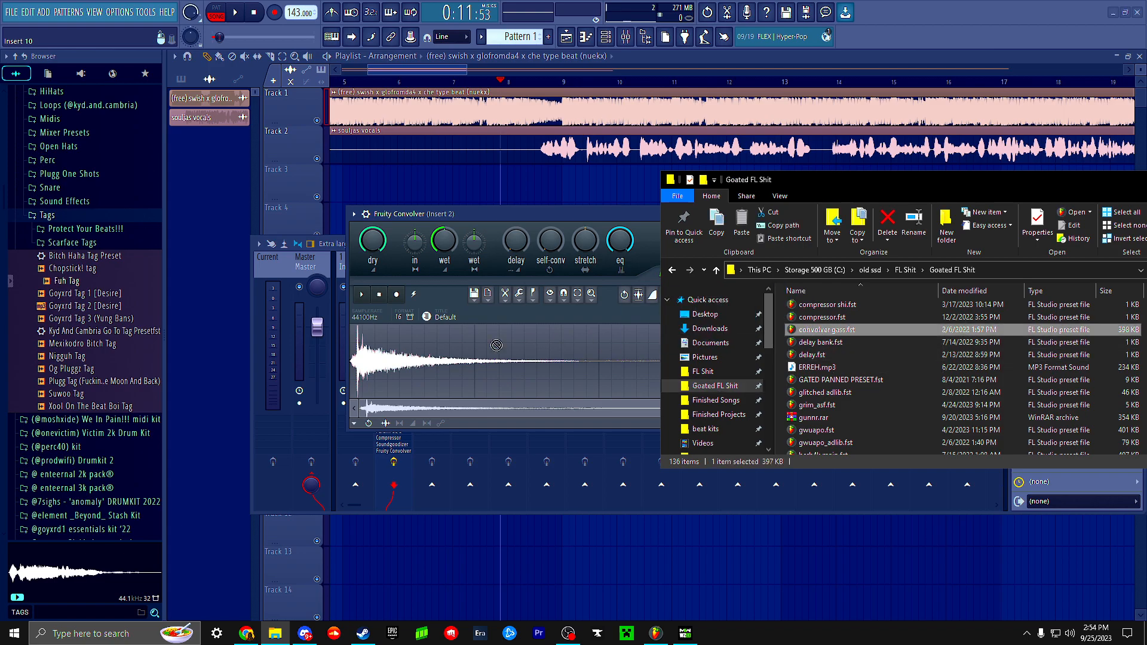
pyautogui.moveTo(809, 333); pyautogui.dragTo(580, 277)
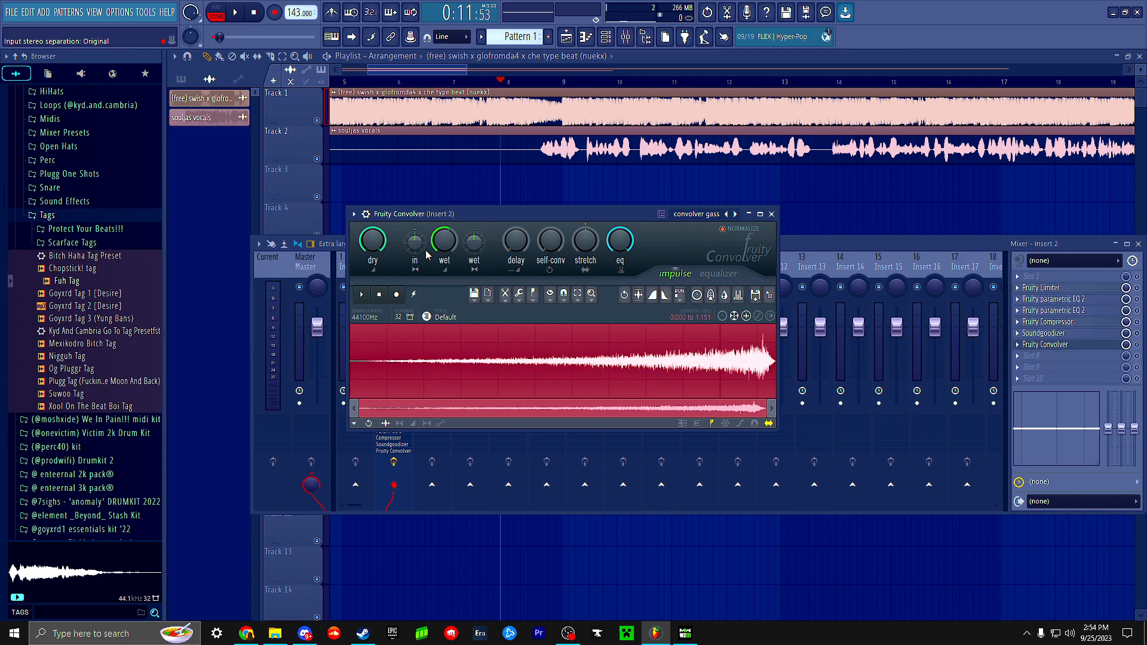
pyautogui.click(703, 342)
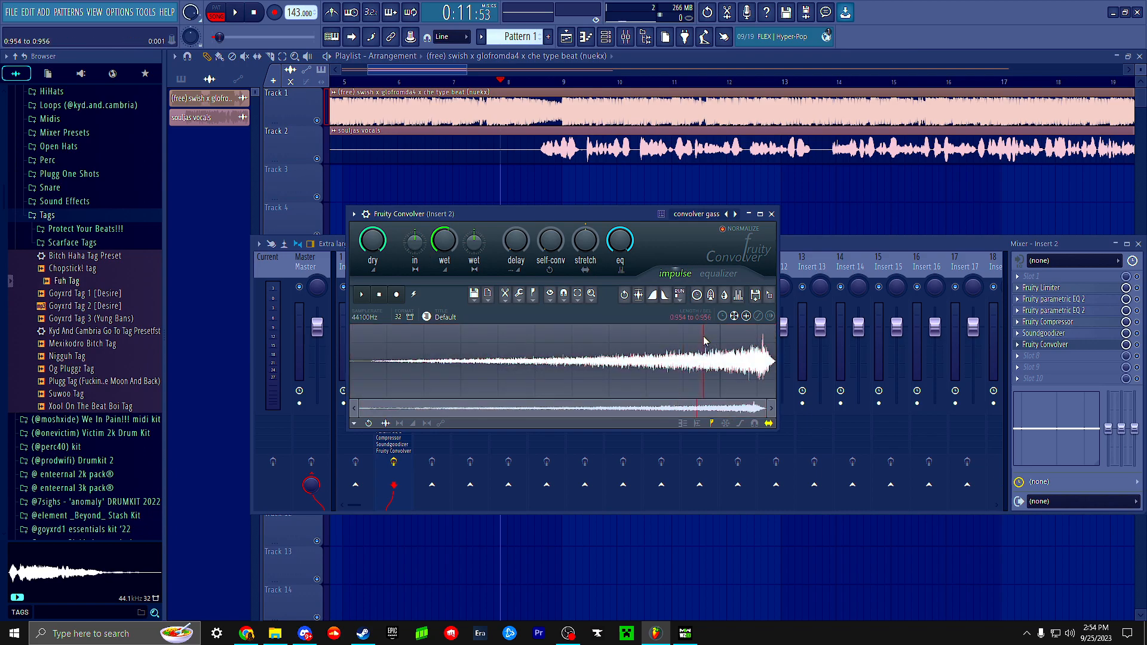
pyautogui.click(275, 633)
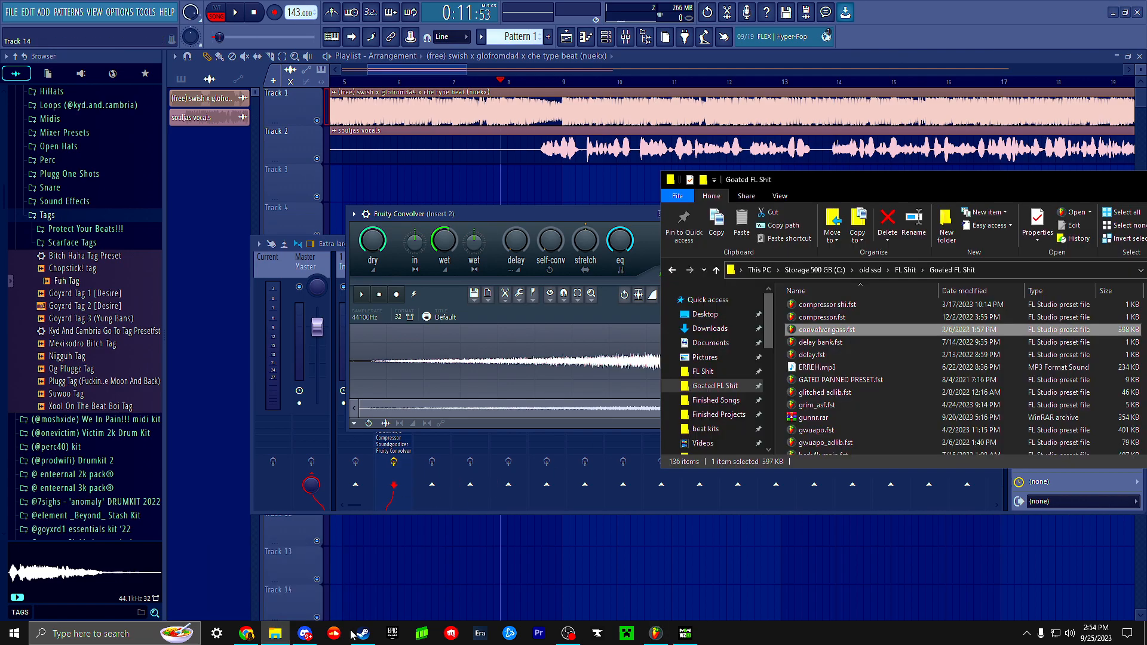
pyautogui.moveTo(831, 330); pyautogui.dragTo(584, 266)
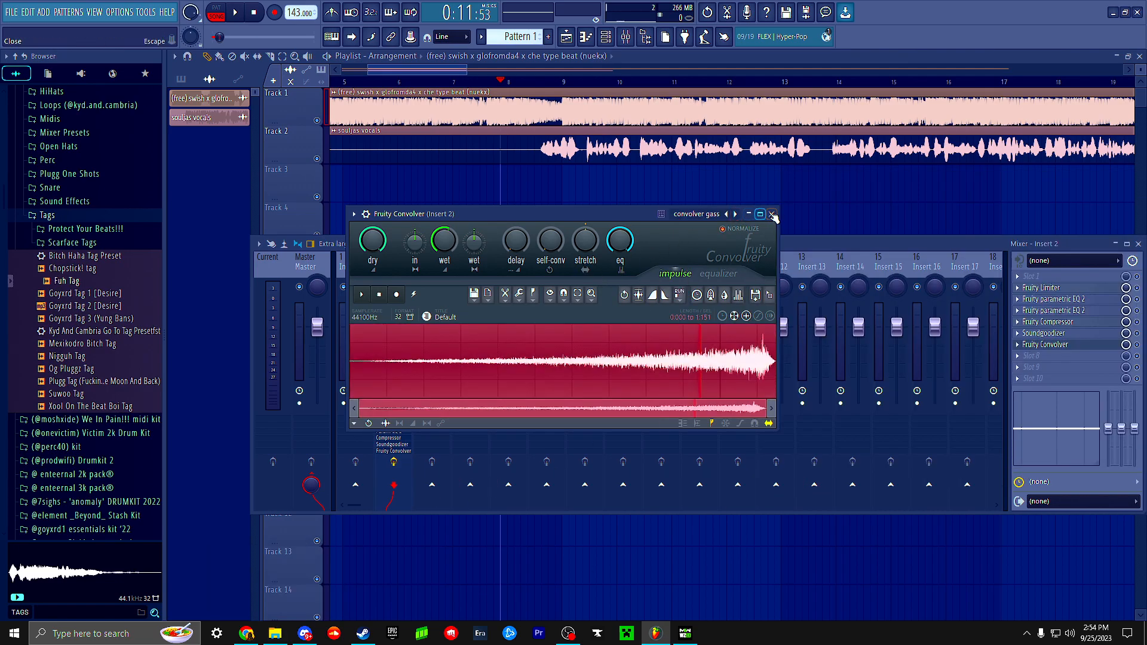
pyautogui.click(773, 214)
# - Mute the beat on Track 1 and play the vocals alone from just before bar 9 with the mixer open
pyautogui.click(312, 118)
pyautogui.click(317, 121)
pyautogui.click(515, 81)
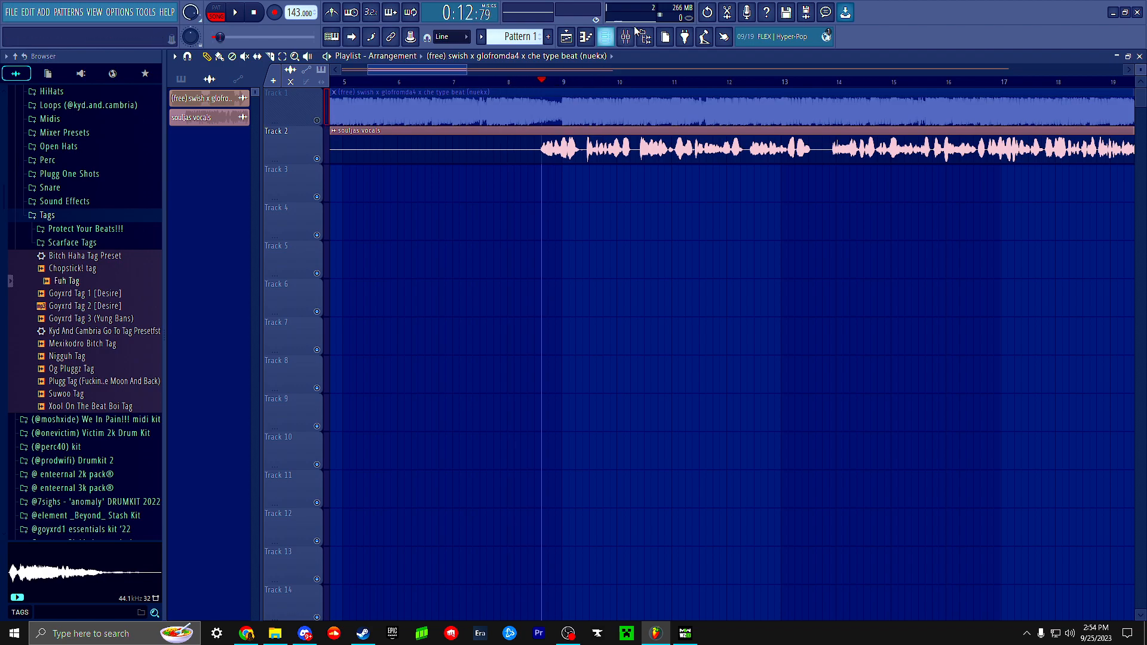
pyautogui.click(628, 36)
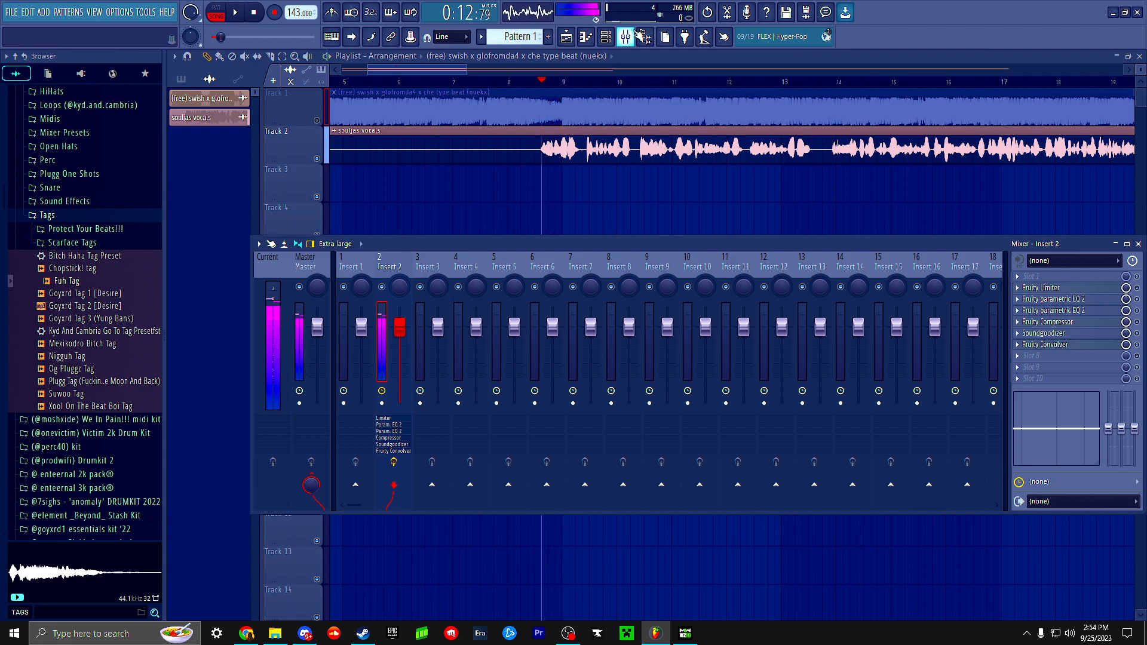
pyautogui.press('space')
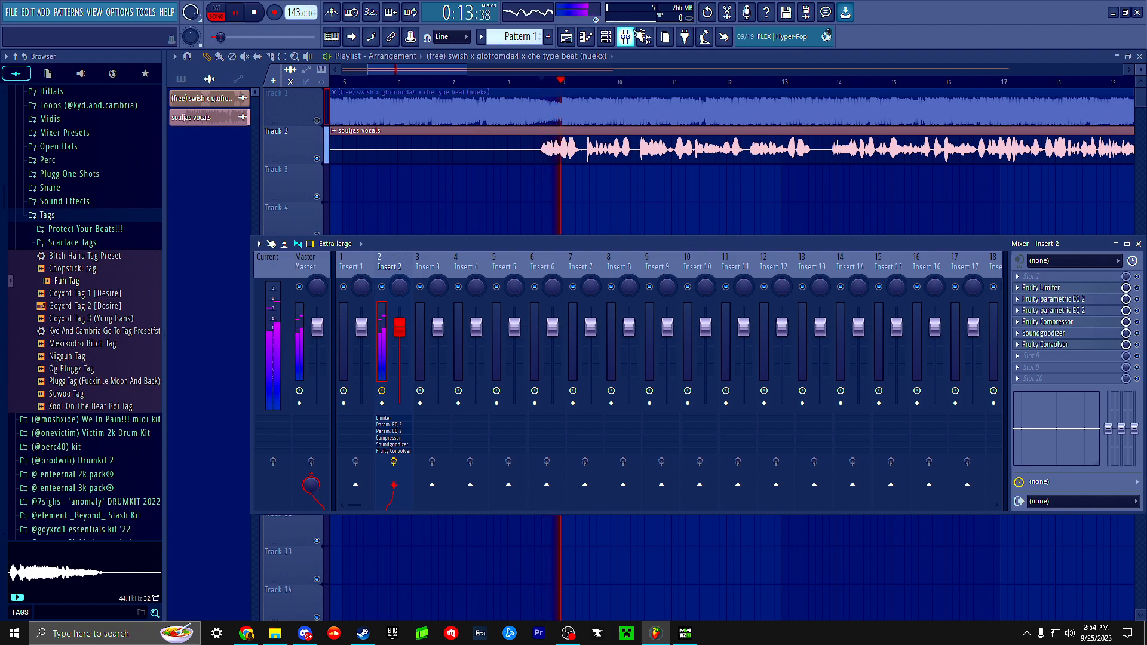
pyautogui.press('space')
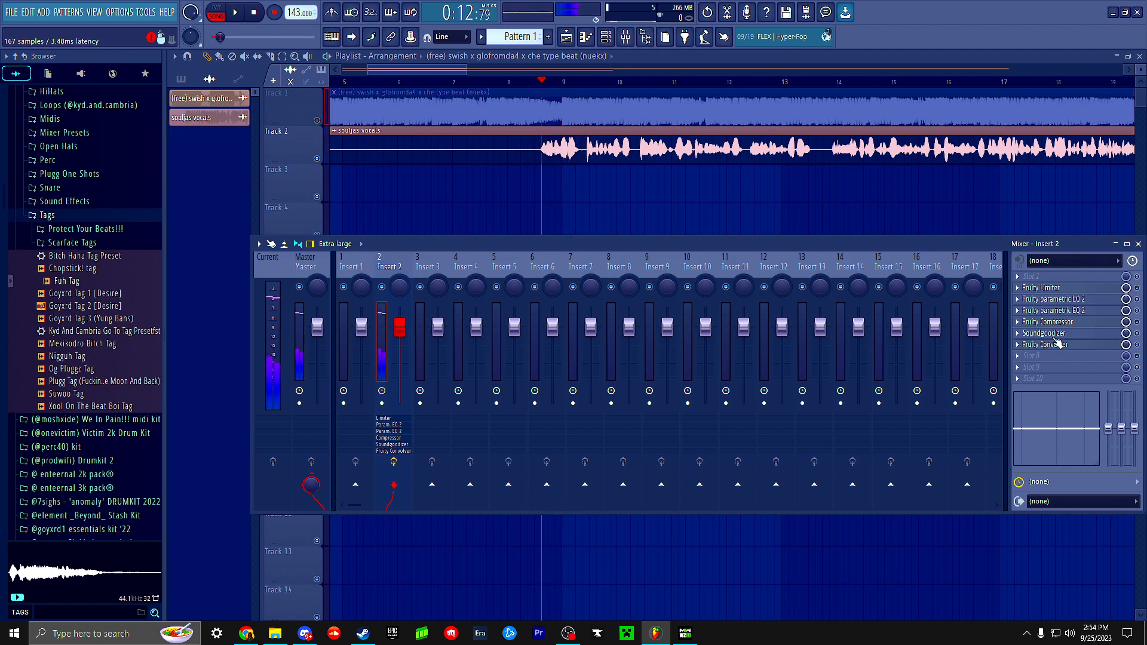
# - Audition the vocals, set Fruity Convolver's mix level on Insert 2 to 16%, and close the mixer
pyautogui.click(1070, 323)
pyautogui.click(1071, 323)
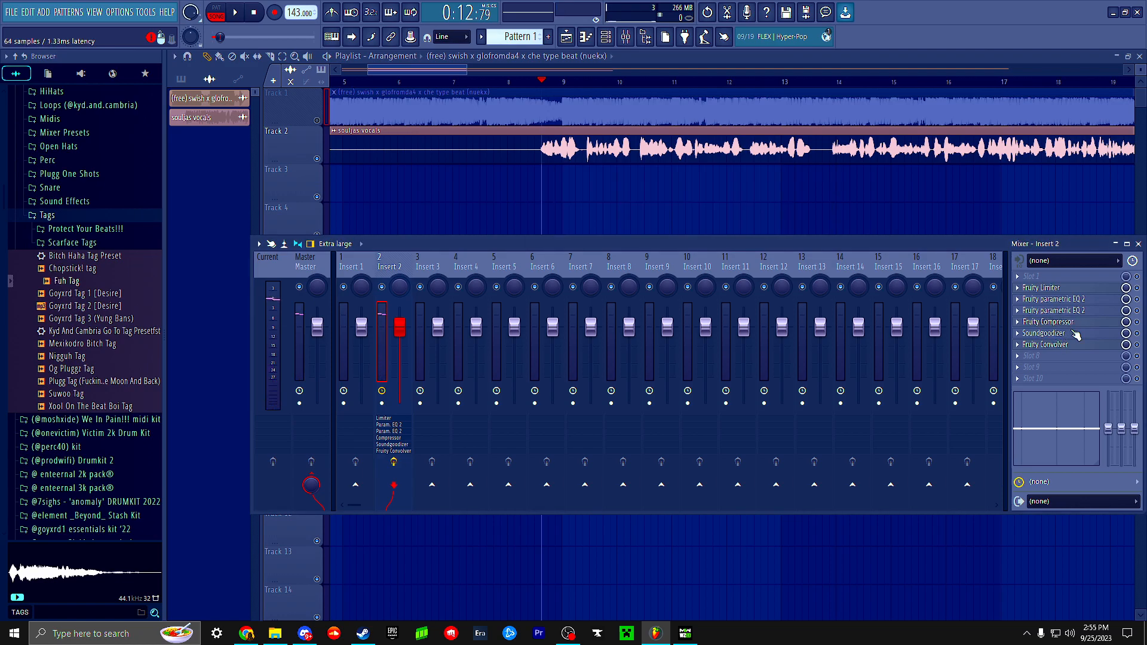
pyautogui.click(1074, 345)
pyautogui.click(1075, 345)
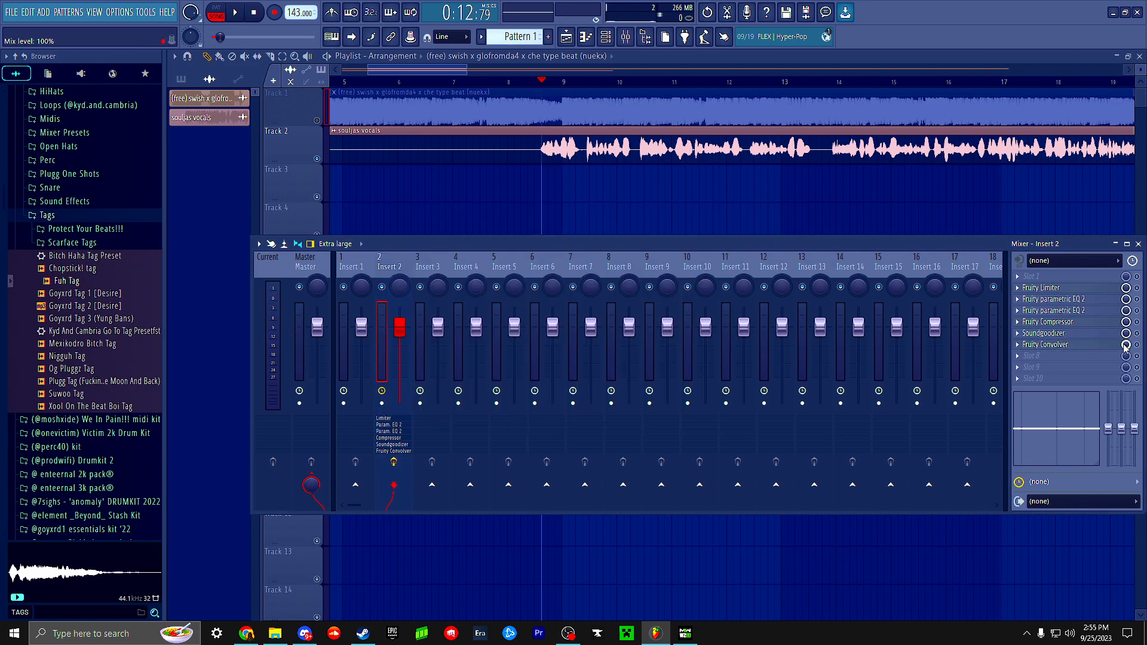
pyautogui.press('space')
pyautogui.press('space')
pyautogui.moveTo(899, 246); pyautogui.dragTo(866, 238)
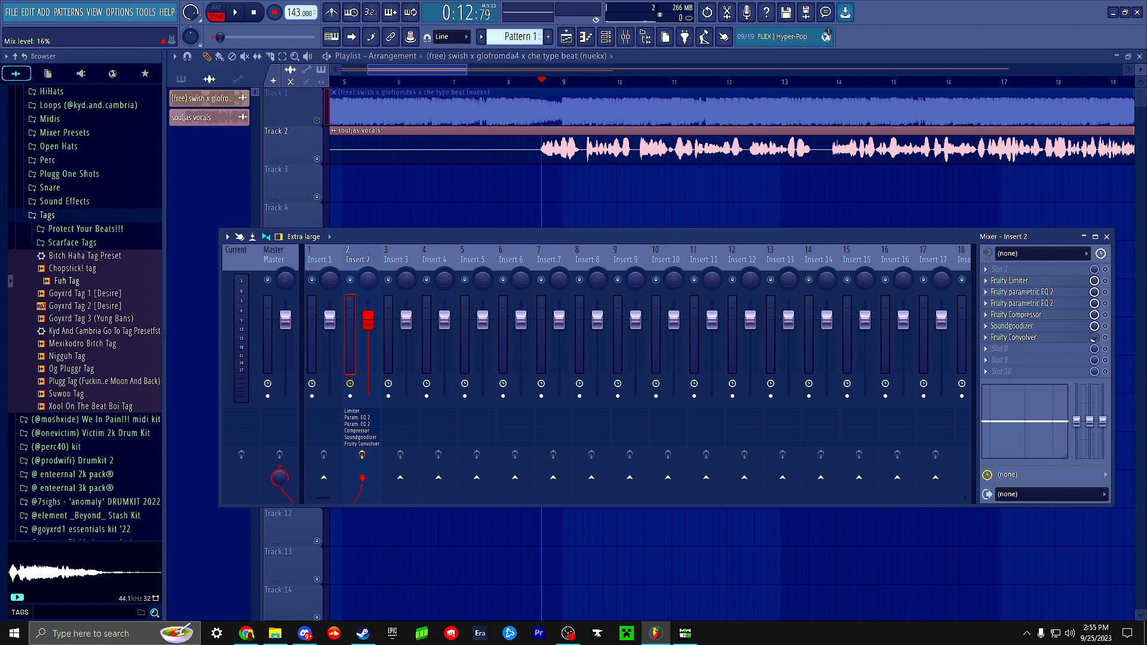
pyautogui.click(1106, 237)
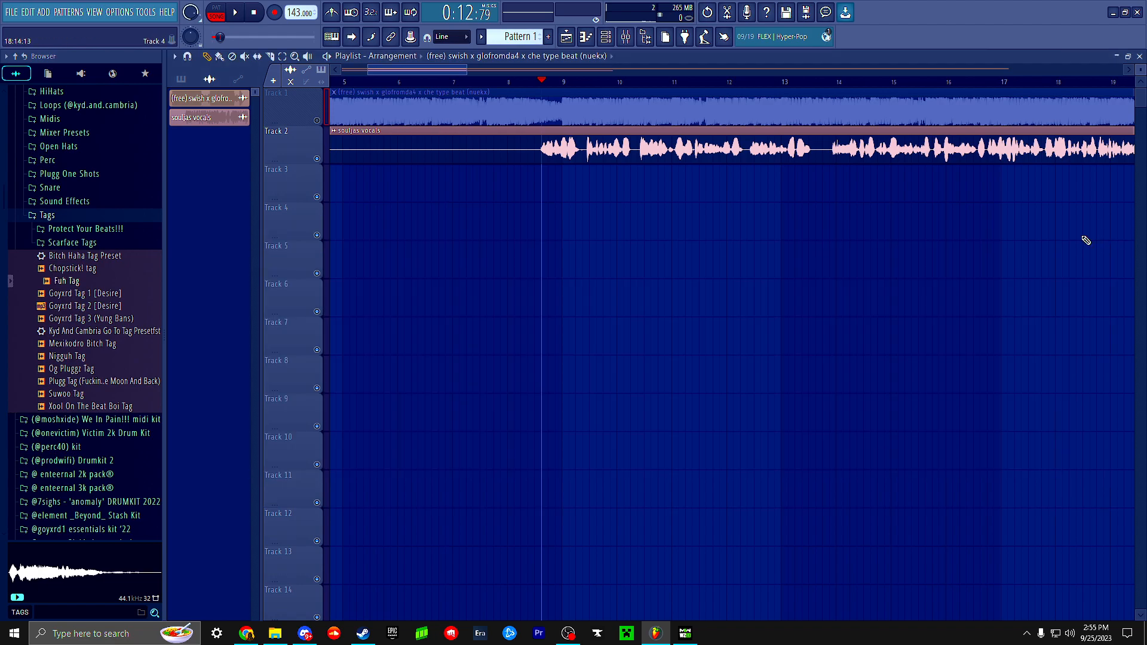
# - Unmute the beat on Track 1 and audition the tracks, leaving both the beat and the vocals active
pyautogui.rightClick(318, 120)
pyautogui.click(318, 119)
pyautogui.click(318, 120)
pyautogui.click(317, 158)
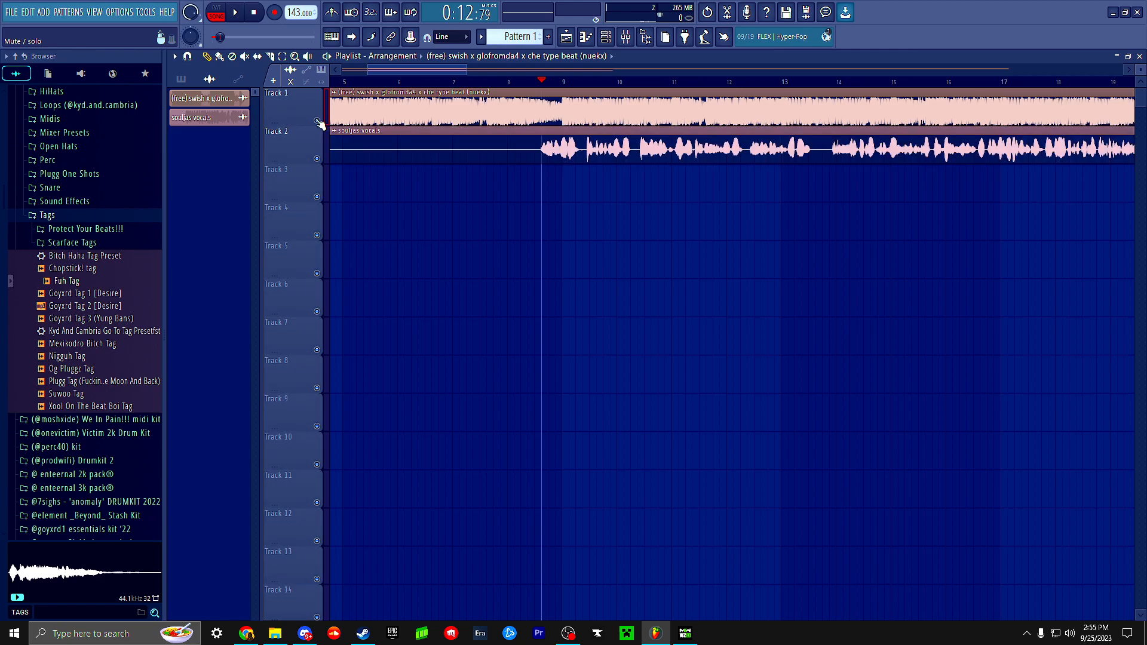
pyautogui.click(318, 159)
pyautogui.press('space')
pyautogui.press('space')
pyautogui.click(317, 159)
# - Set the playback position just after bar 7, ahead of the vocals' entry
pyautogui.scroll(-5, 523, 262)
pyautogui.scroll(8, 783, 301)
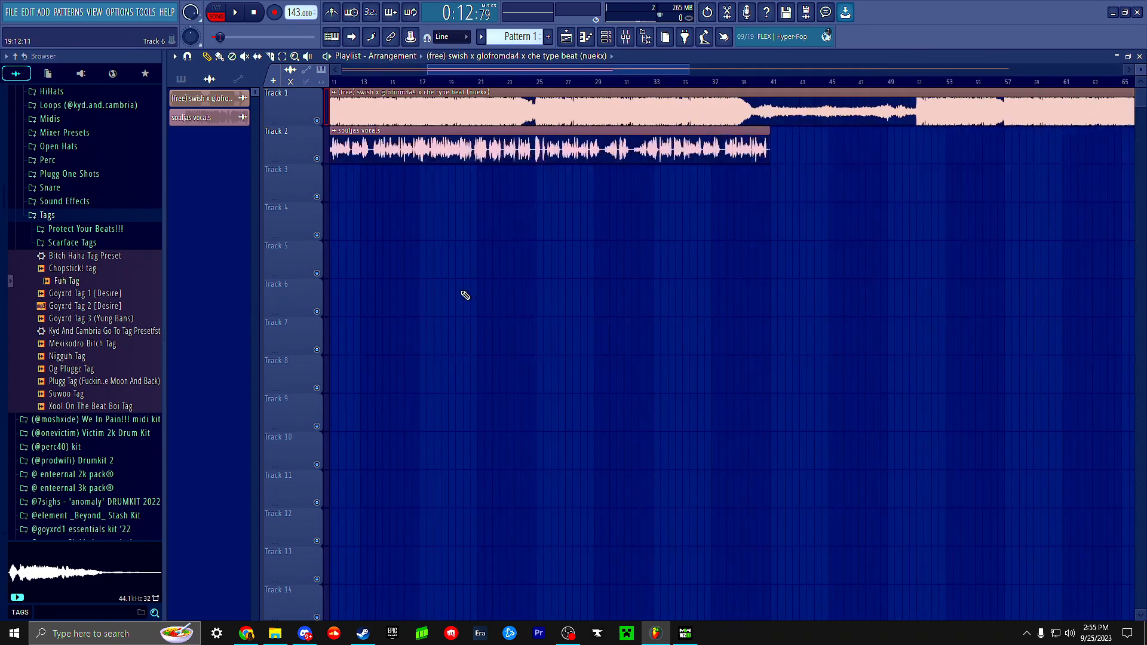
pyautogui.moveTo(663, 338); pyautogui.dragTo(603, 354)
pyautogui.click(604, 81)
# - Add Fruity Reeverb 2 to effect slot 8 of Insert 2, lower its mix level, and close its window
pyautogui.click(626, 37)
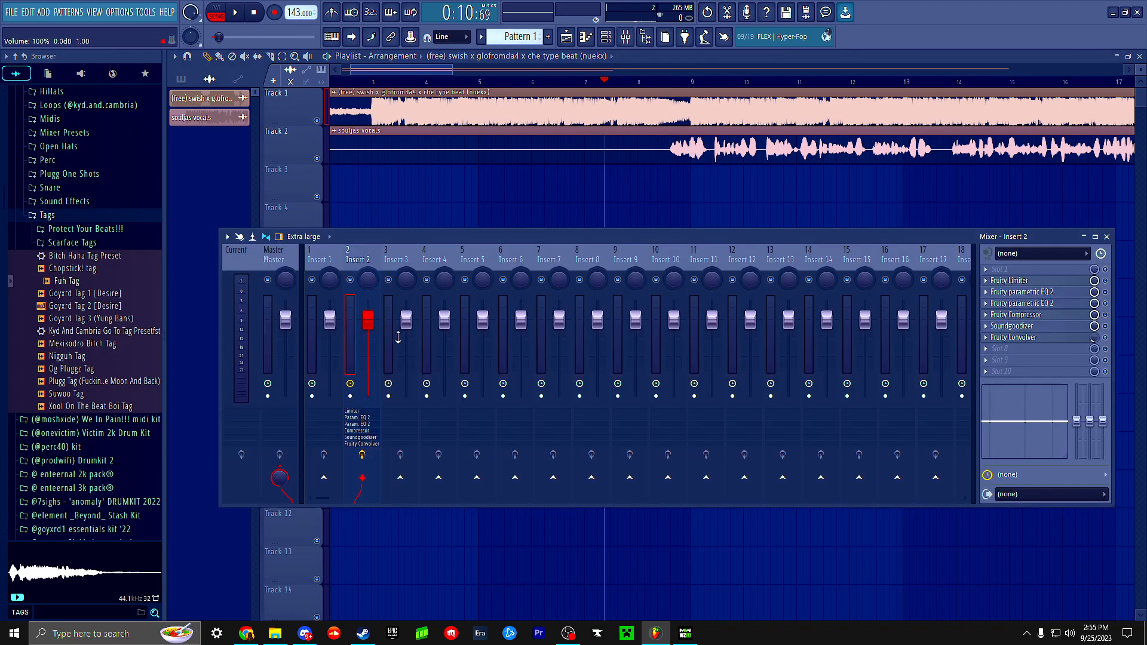
pyautogui.click(1104, 348)
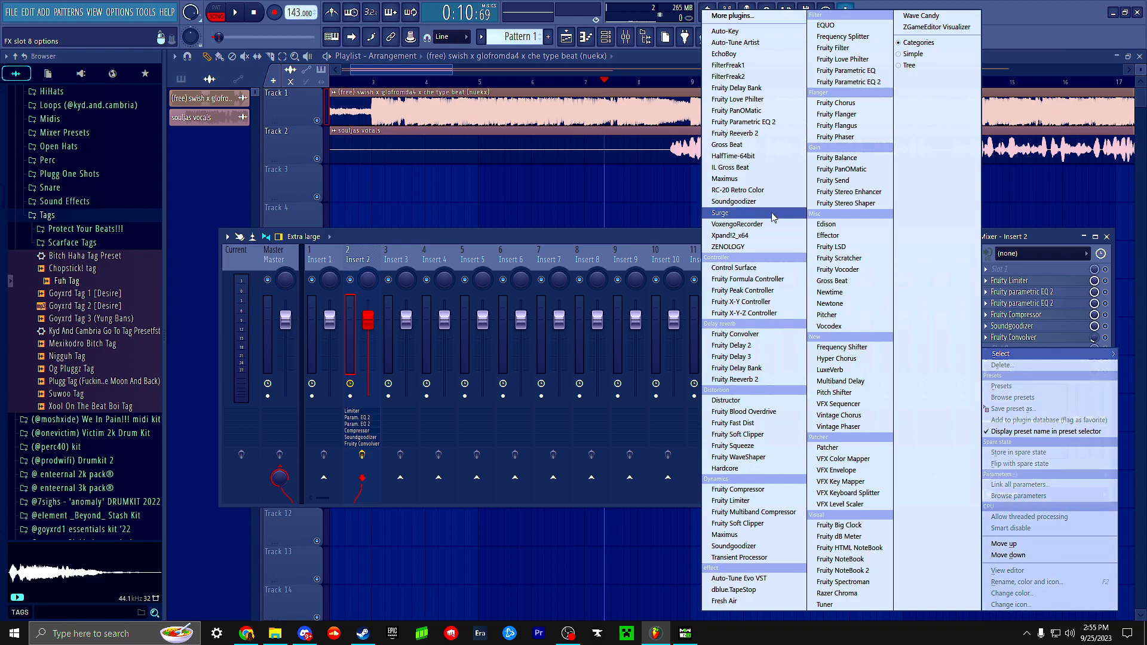
pyautogui.click(735, 380)
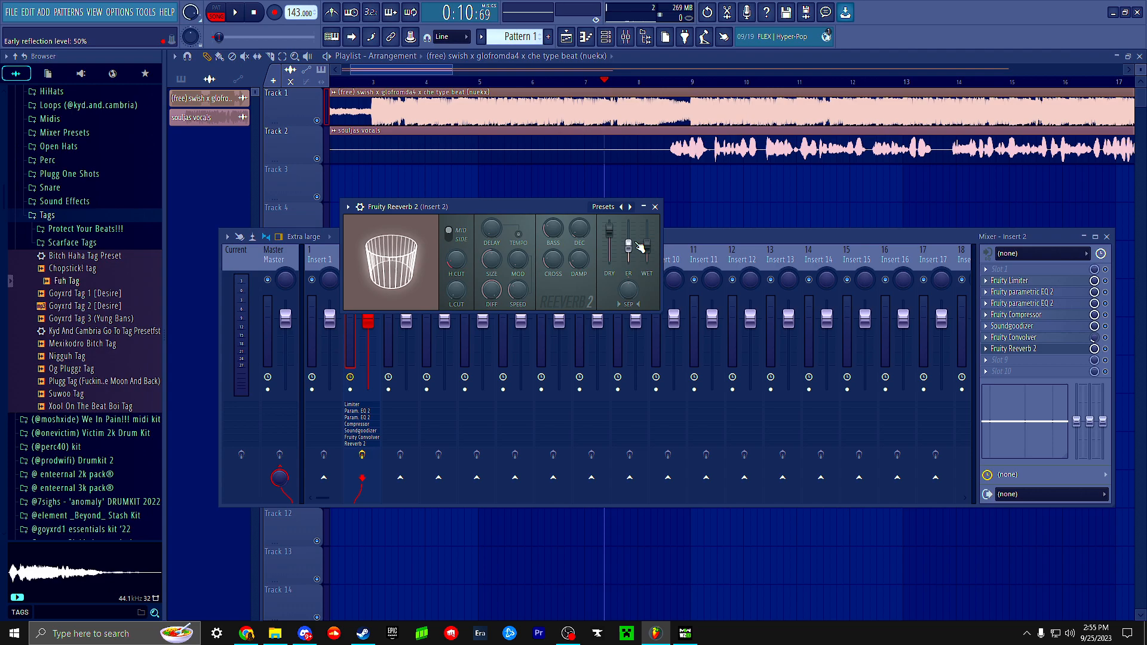
pyautogui.moveTo(532, 206); pyautogui.dragTo(586, 218)
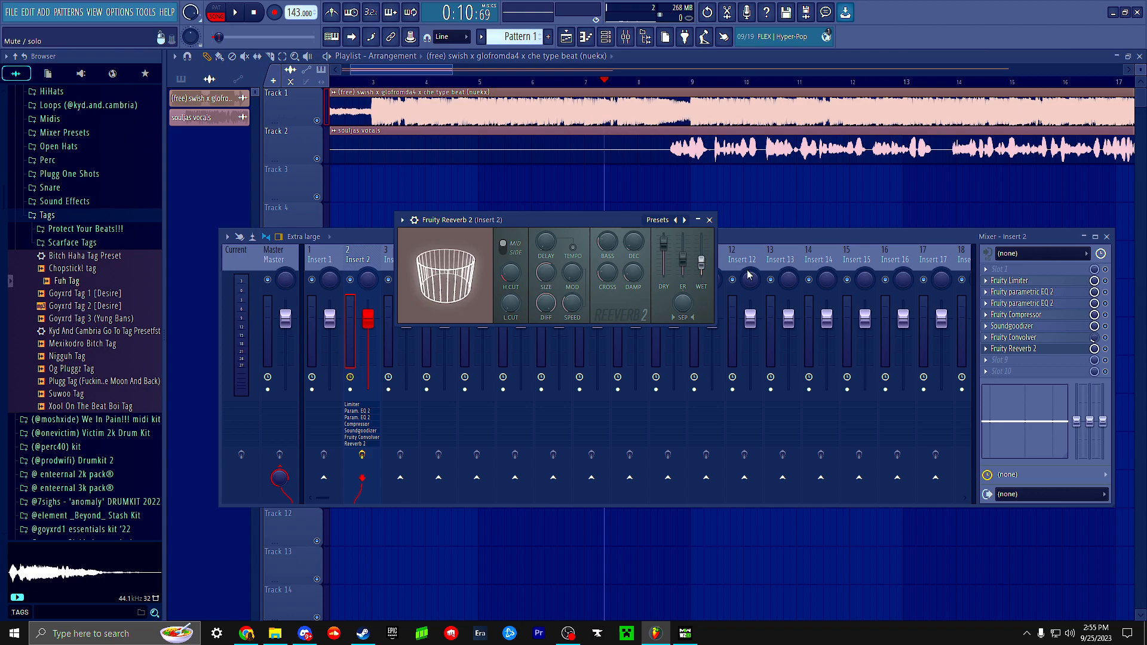
pyautogui.click(710, 220)
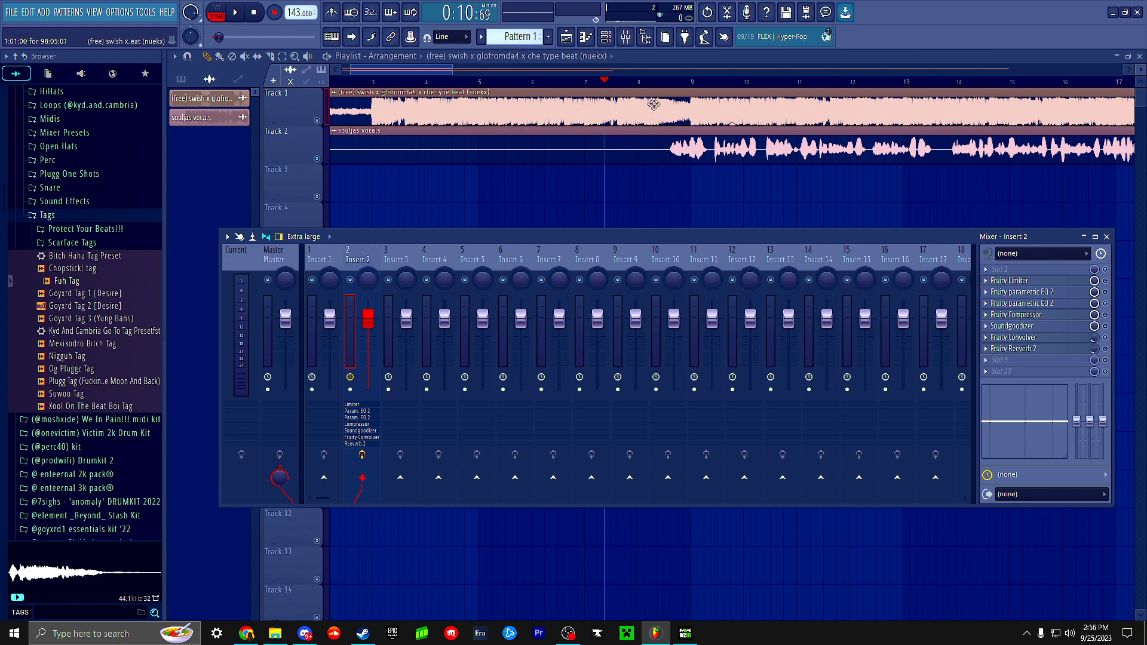
# - Play the beat and vocals together from just after bar 7 to about bar 17, and stop playback
pyautogui.moveTo(443, 72); pyautogui.dragTo(459, 73)
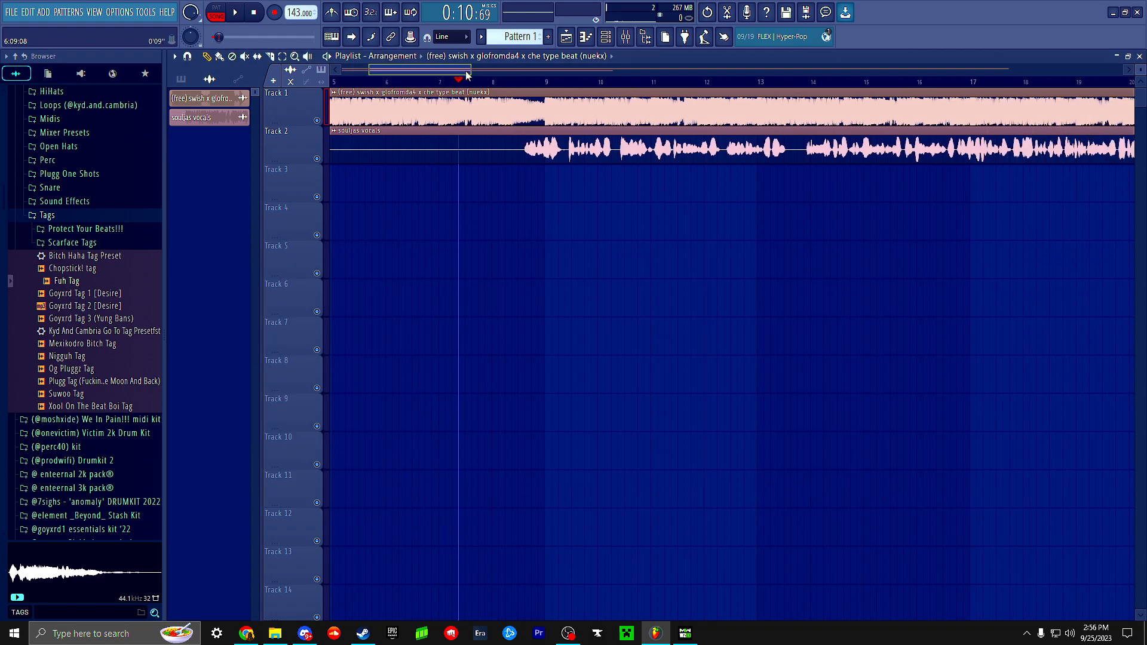
pyautogui.press('space')
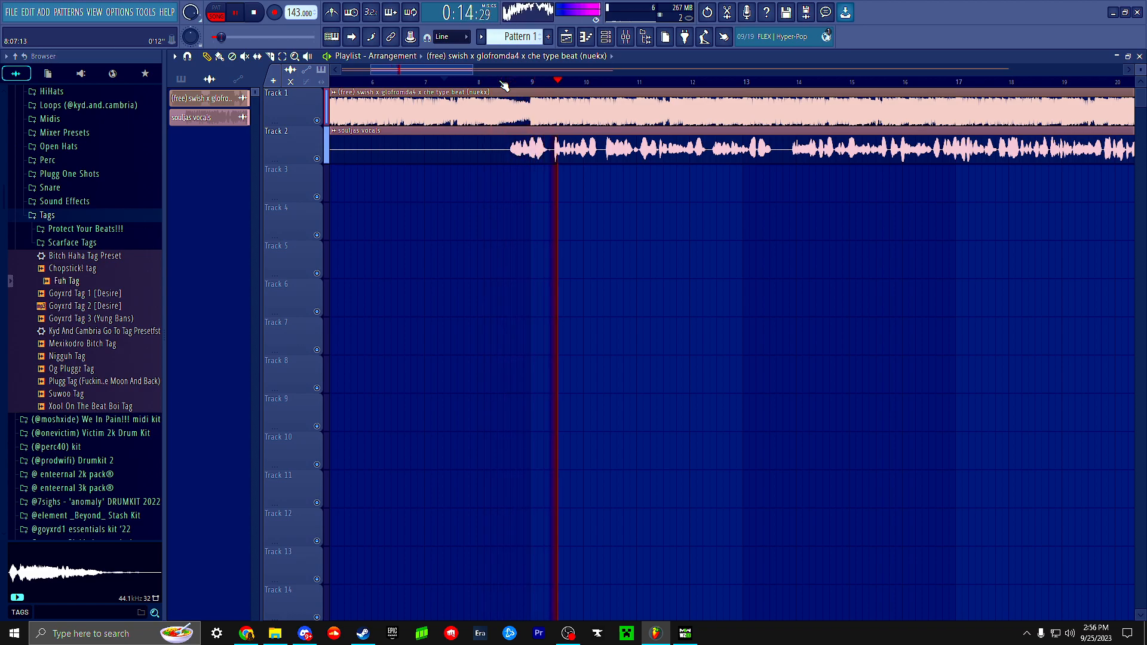
pyautogui.moveTo(613, 182); pyautogui.dragTo(503, 177)
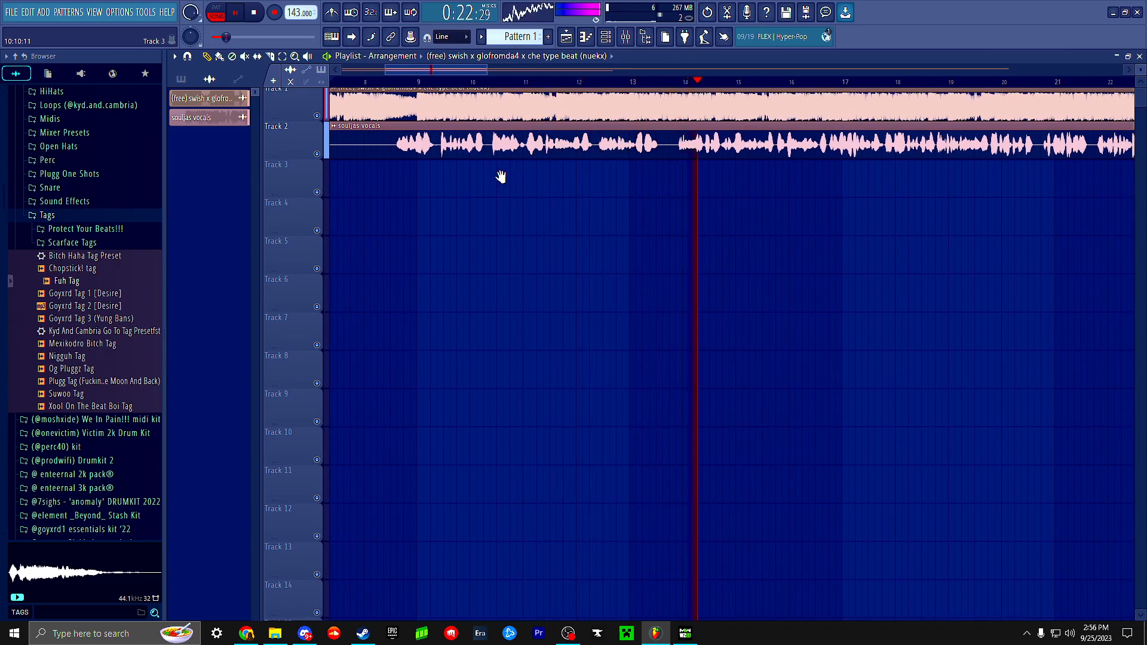
pyautogui.moveTo(500, 177); pyautogui.dragTo(496, 178)
pyautogui.moveTo(616, 209)
pyautogui.mouseDown()
pyautogui.moveTo(495, 210)
pyautogui.moveTo(515, 233)
pyautogui.mouseUp()
pyautogui.scroll(-3, 501, 216)
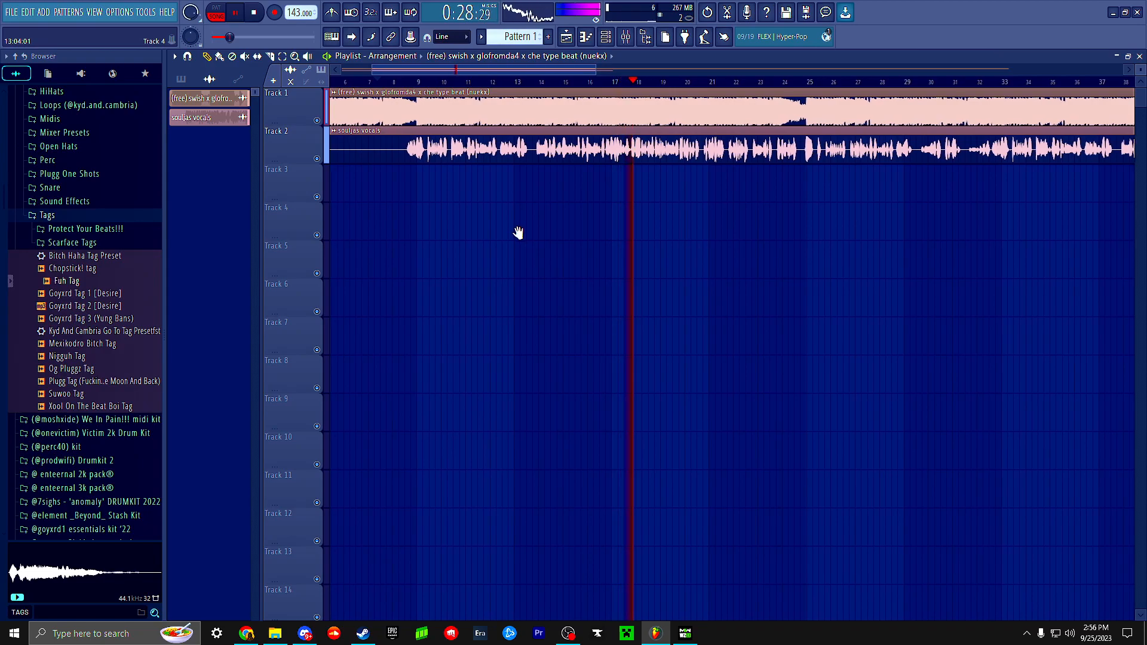
pyautogui.press('space')
# - Mute the beat on Track 1 and restart the vocals alone from the point where they enter before bar 9
pyautogui.click(412, 82)
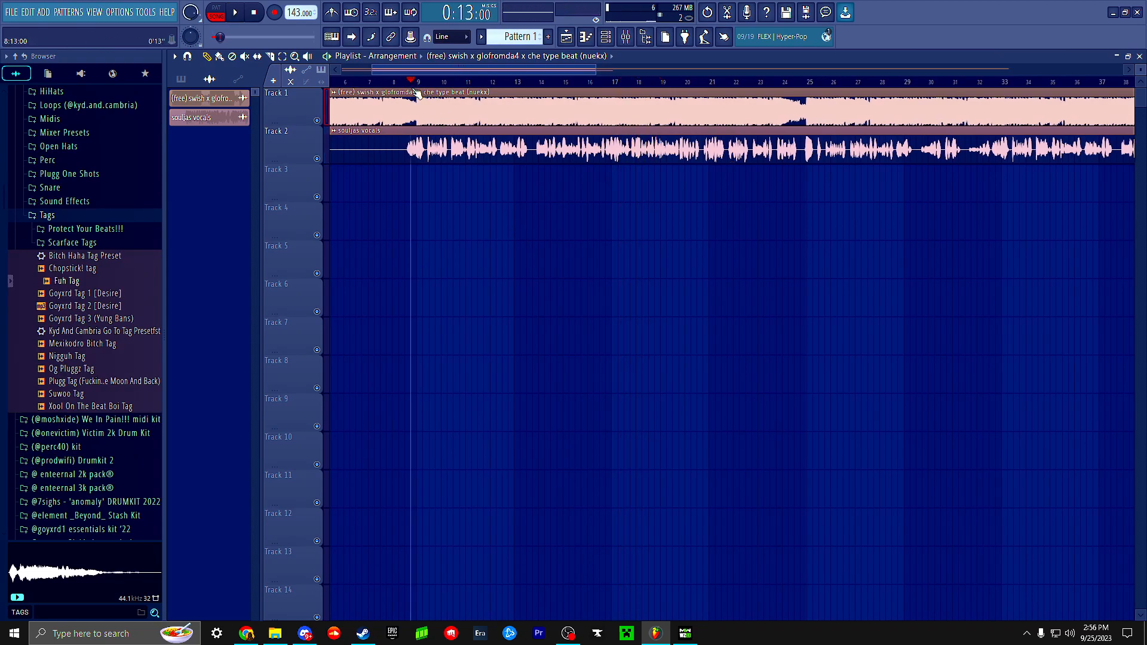
pyautogui.click(318, 121)
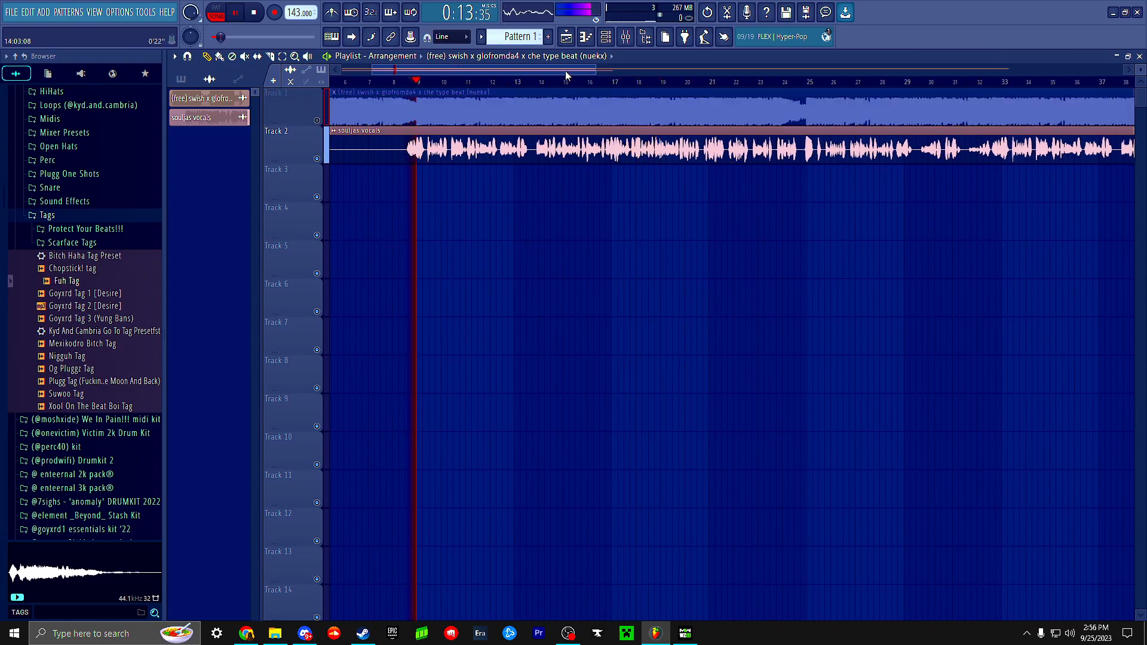
pyautogui.click(407, 82)
pyautogui.press('space')
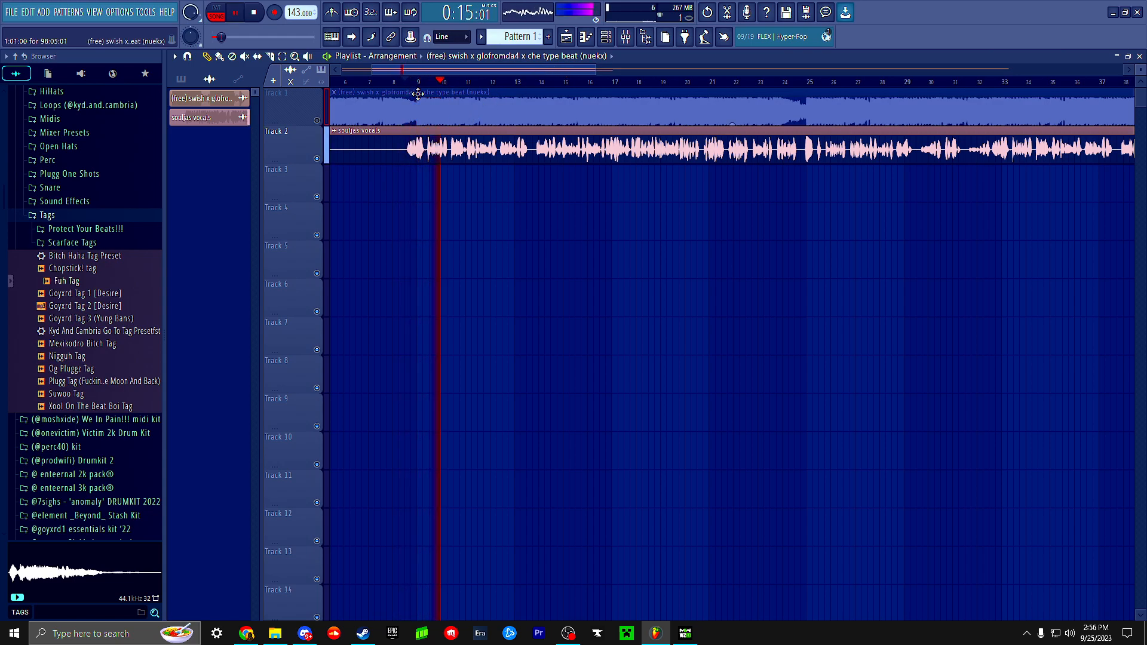
# - Compare the vocals with Fruity Reeverb 2 bypassed and enabled on Insert 2, leaving it enabled
pyautogui.click(626, 37)
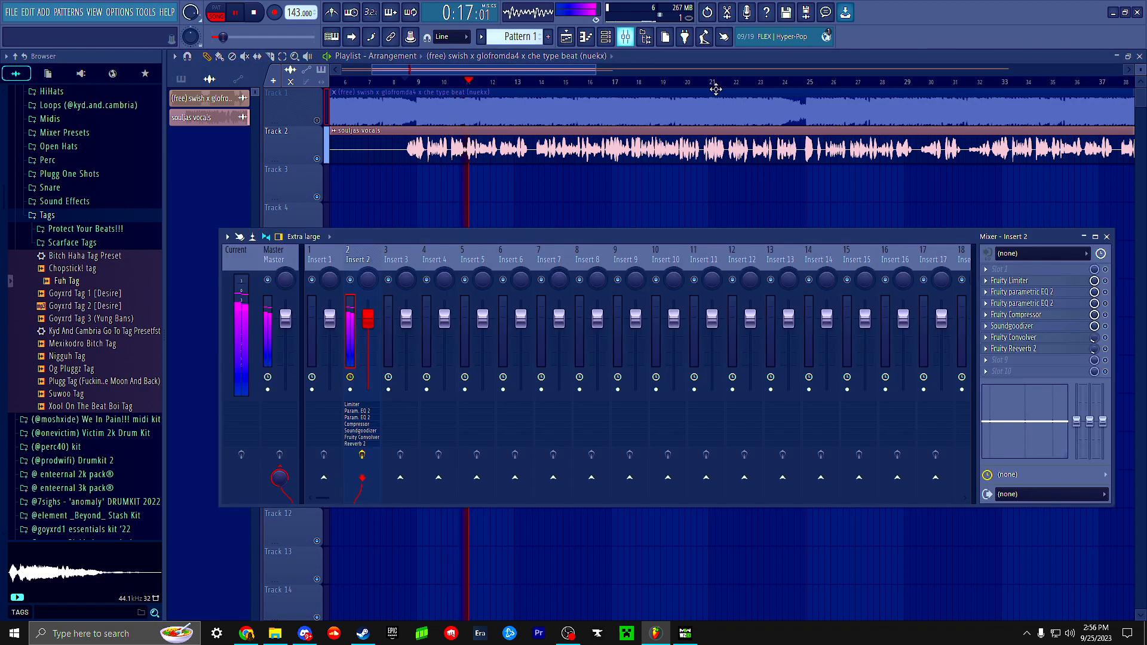
pyautogui.press('space')
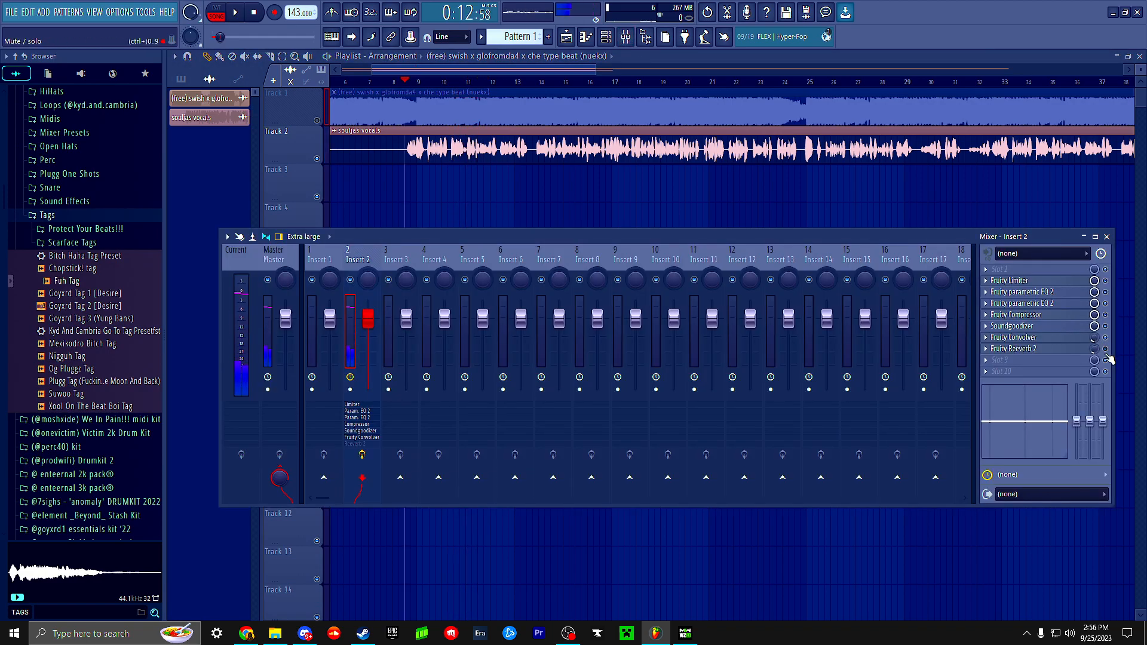
pyautogui.press('space')
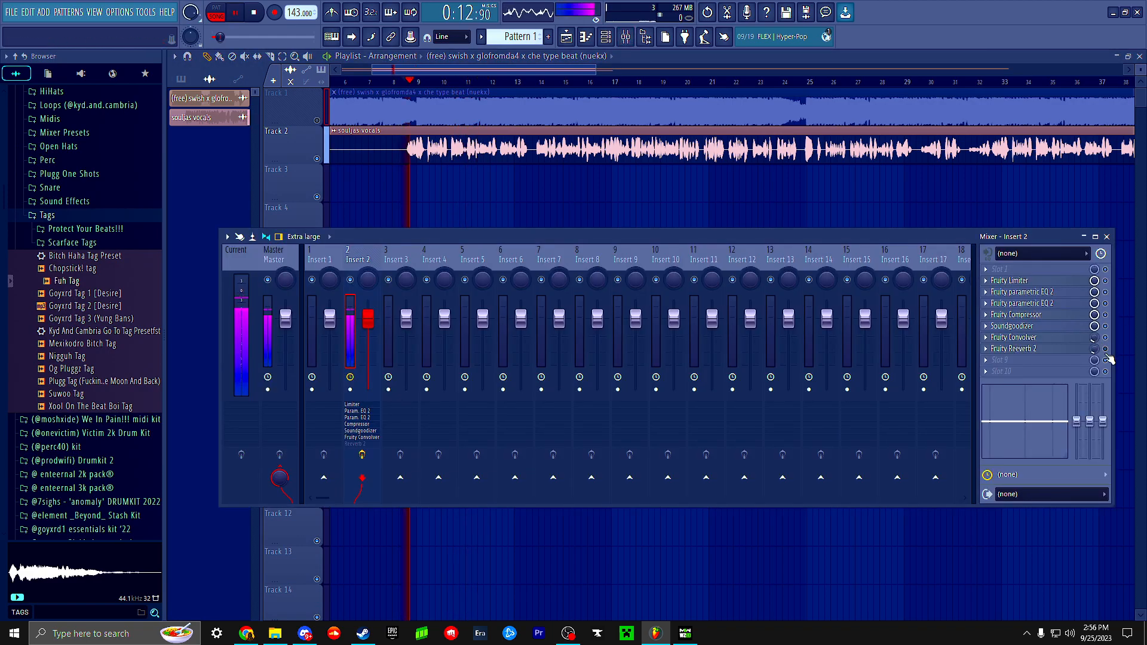
pyautogui.press('space')
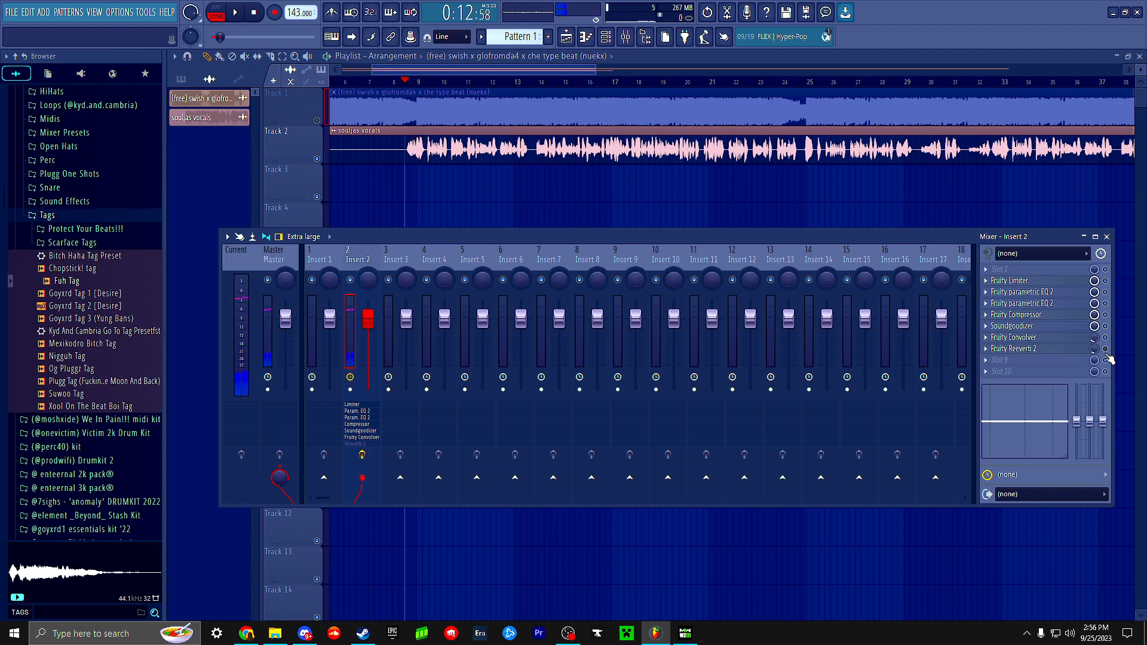
pyautogui.press('space')
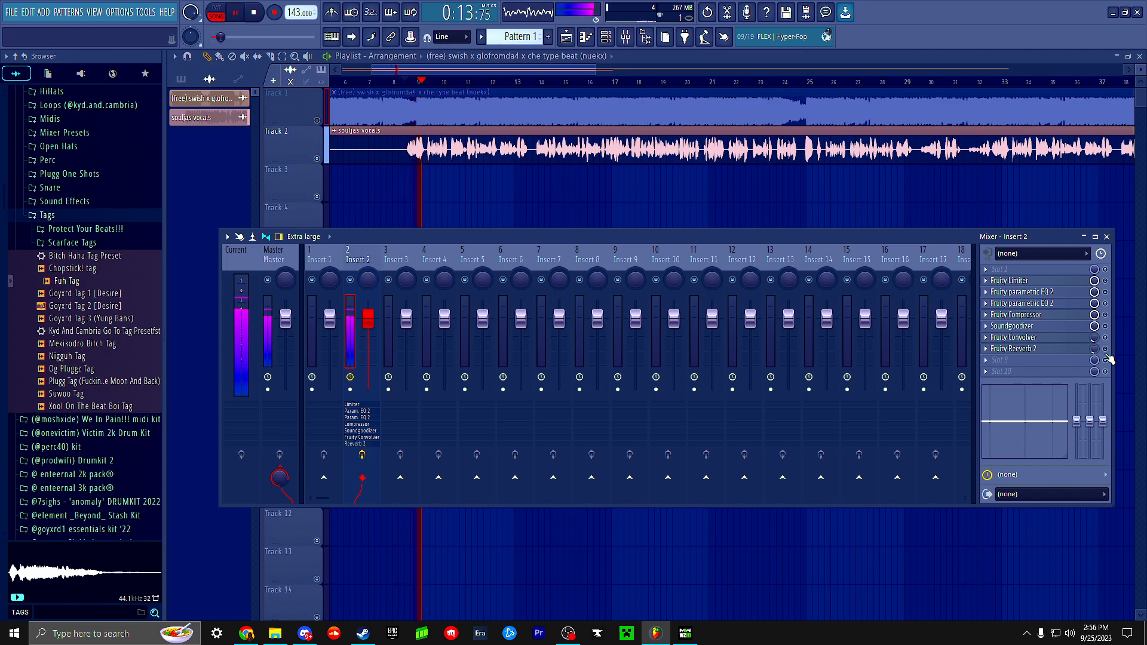
pyautogui.press('space')
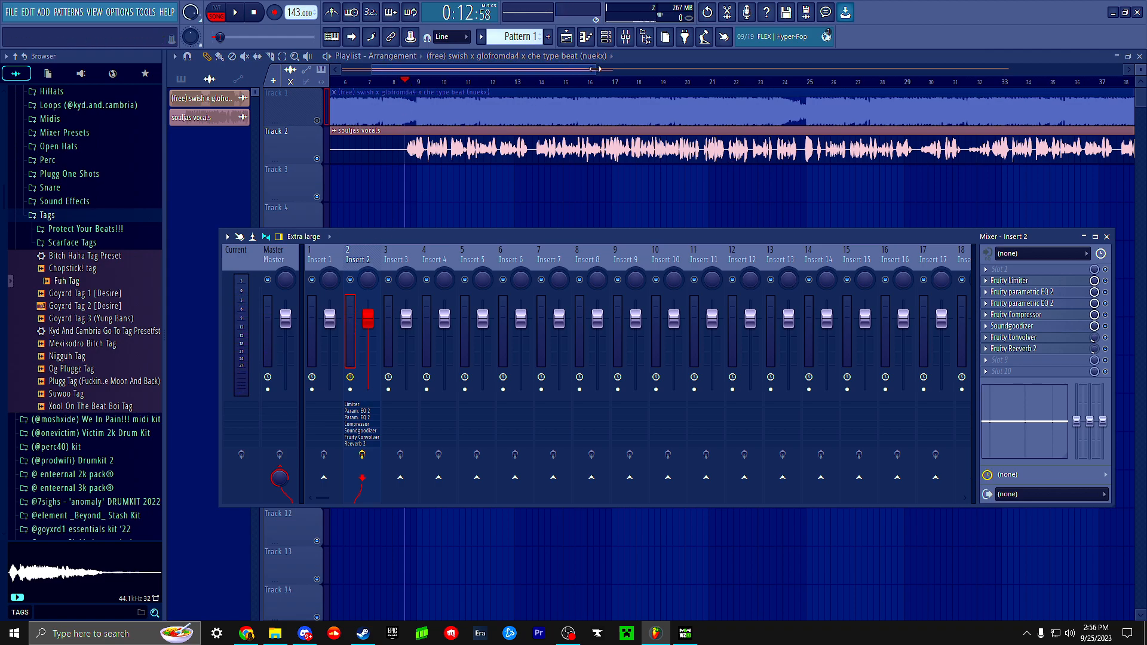
# - Add Fruity Delay 3 to effect slot 9 of Insert 2 and close its window
pyautogui.click(627, 35)
pyautogui.click(627, 34)
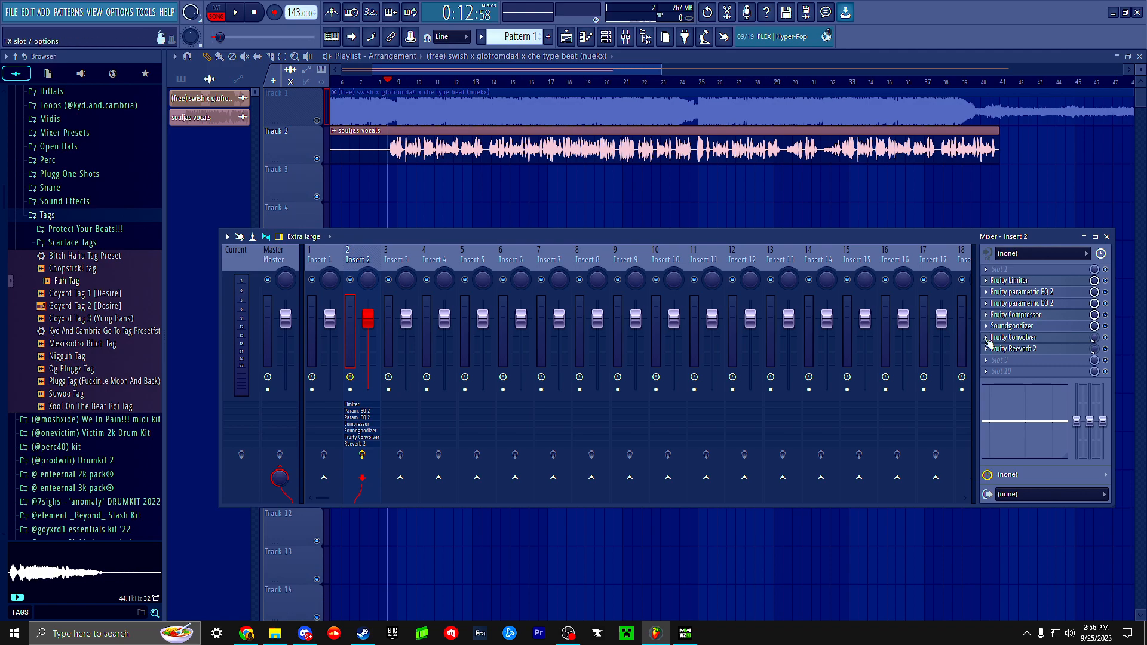
pyautogui.click(1004, 360)
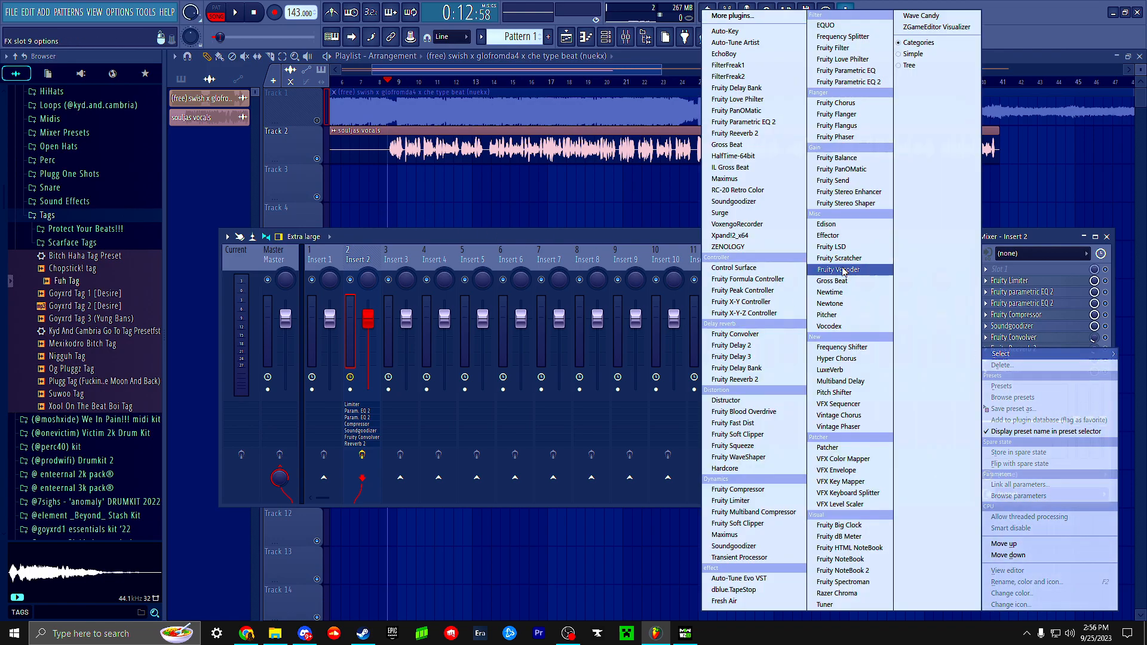
pyautogui.click(731, 357)
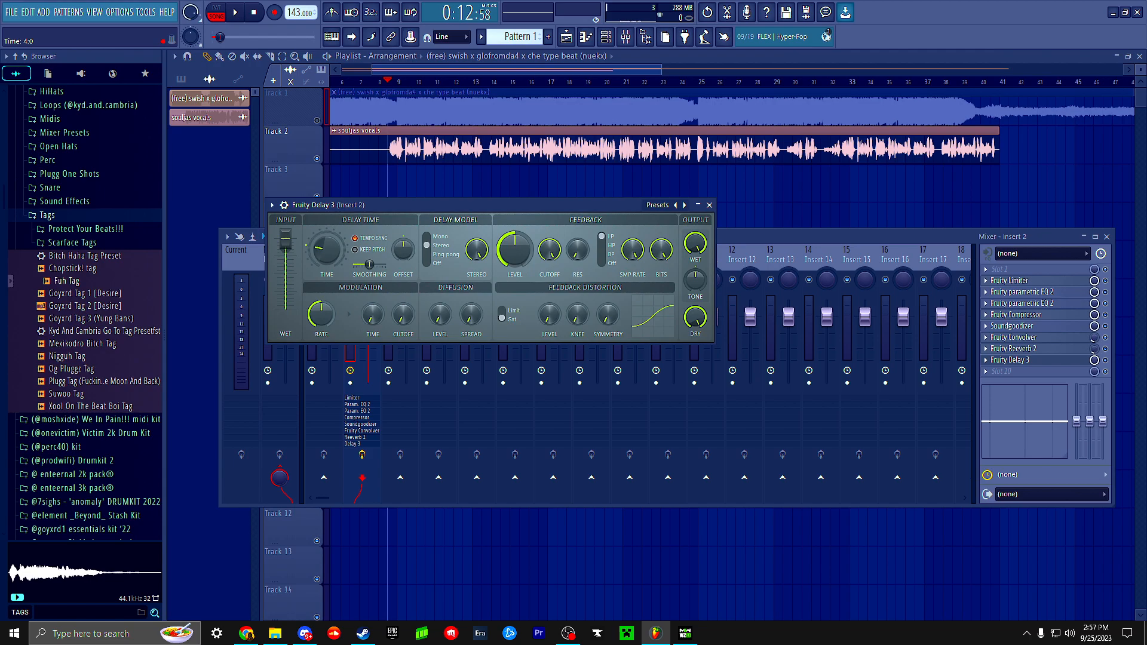
pyautogui.click(710, 205)
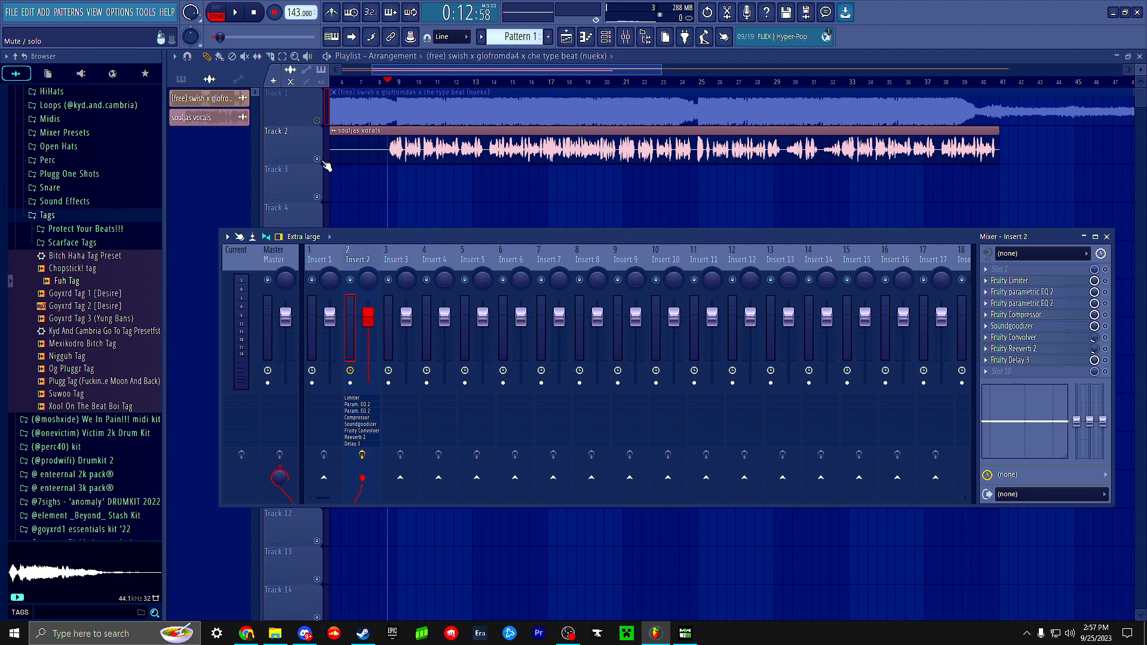
# - Listen to the vocals alone with Fruity Delay 3 from their entry before bar 9, reopening the delay's settings for a second listen
pyautogui.press('space')
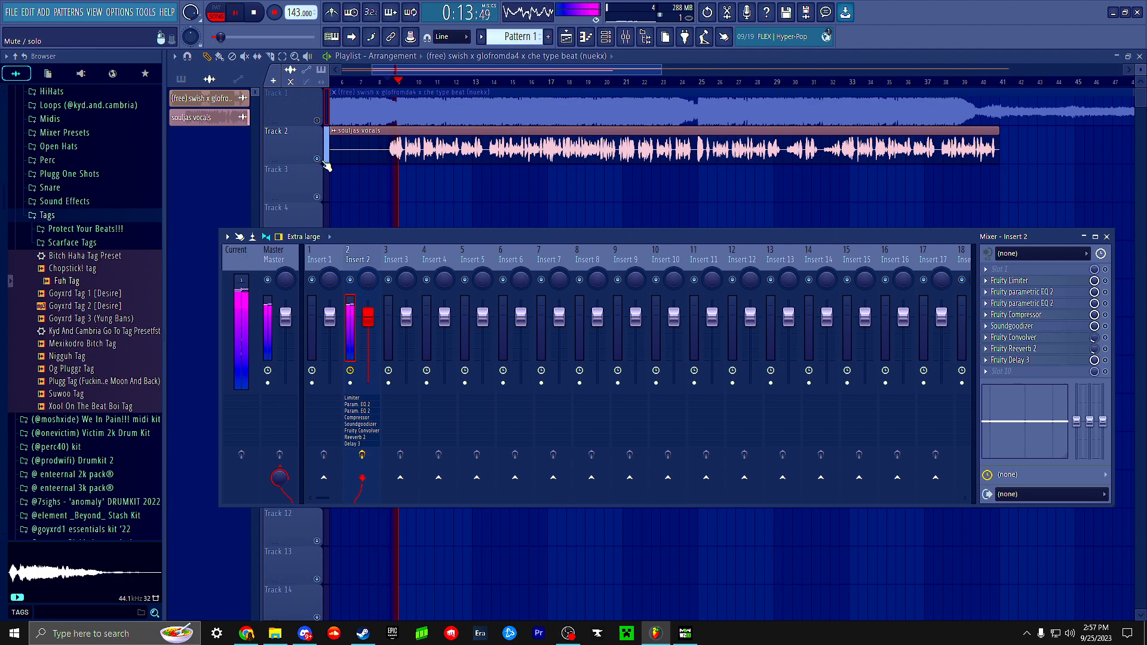
pyautogui.press('space')
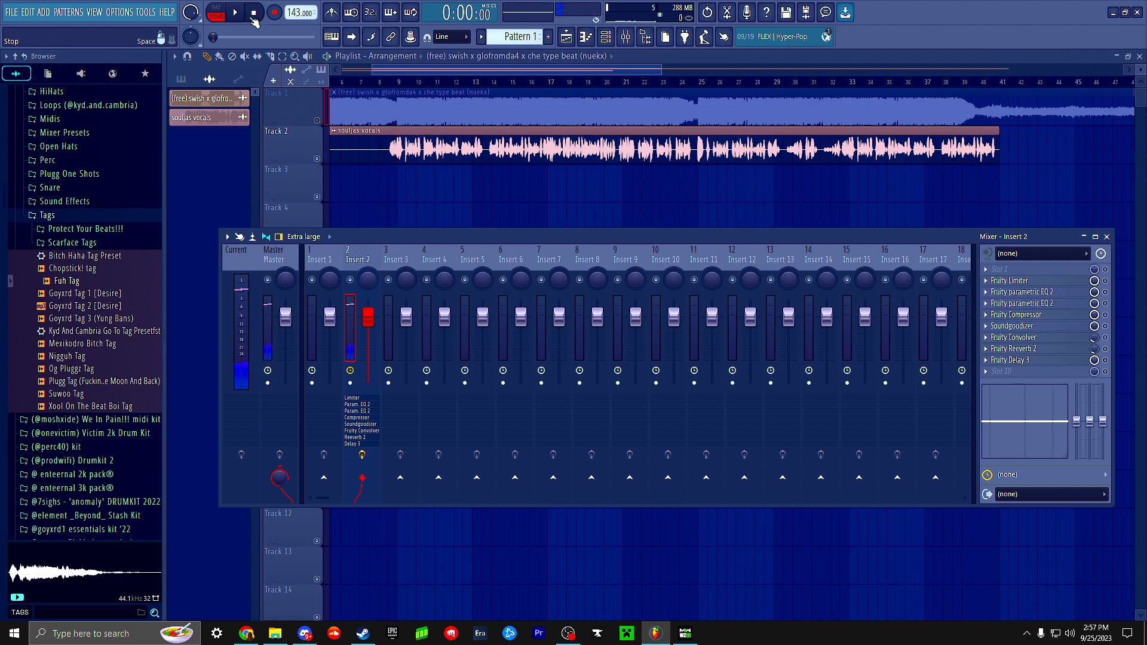
pyautogui.click(393, 79)
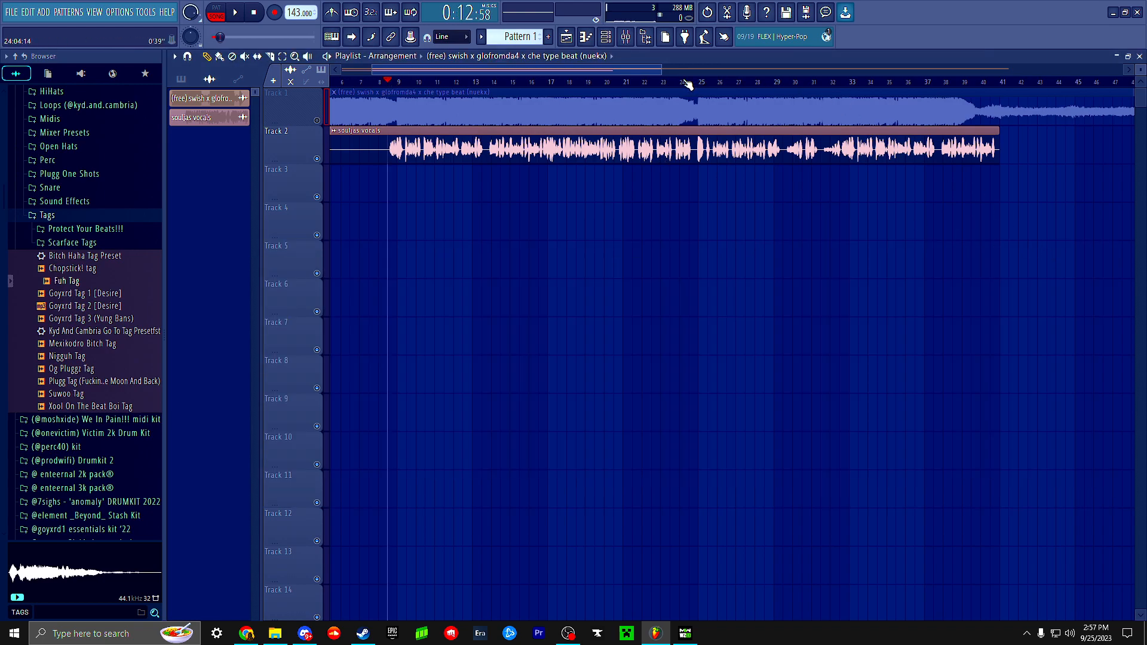
pyautogui.click(625, 36)
pyautogui.click(1011, 360)
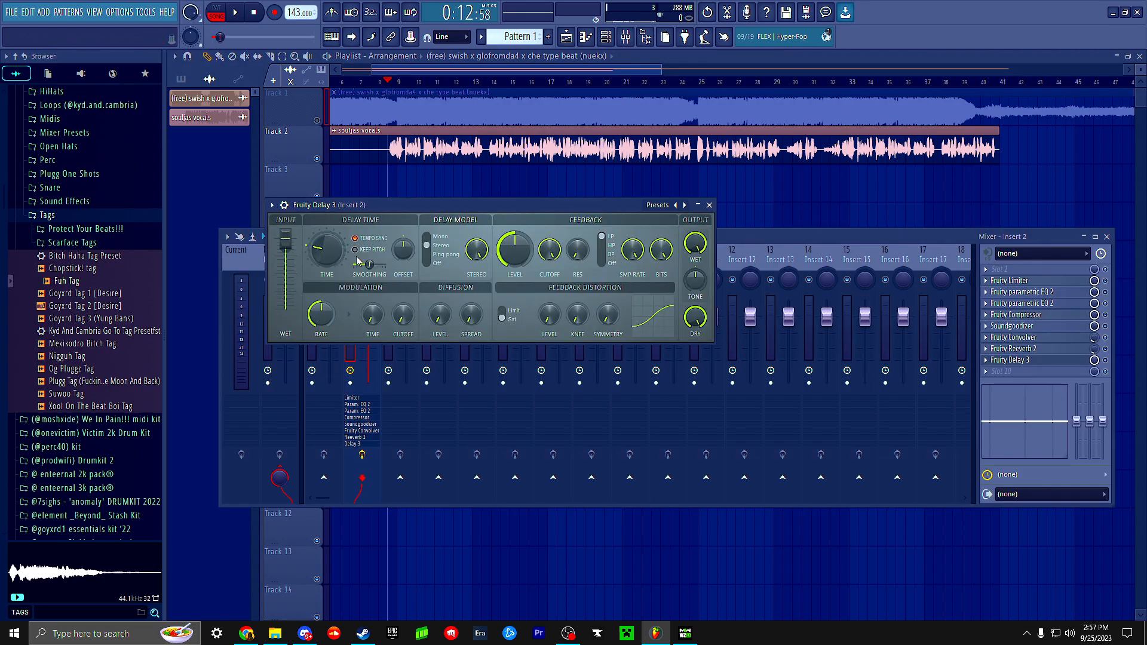
pyautogui.press('space')
pyautogui.press('space')
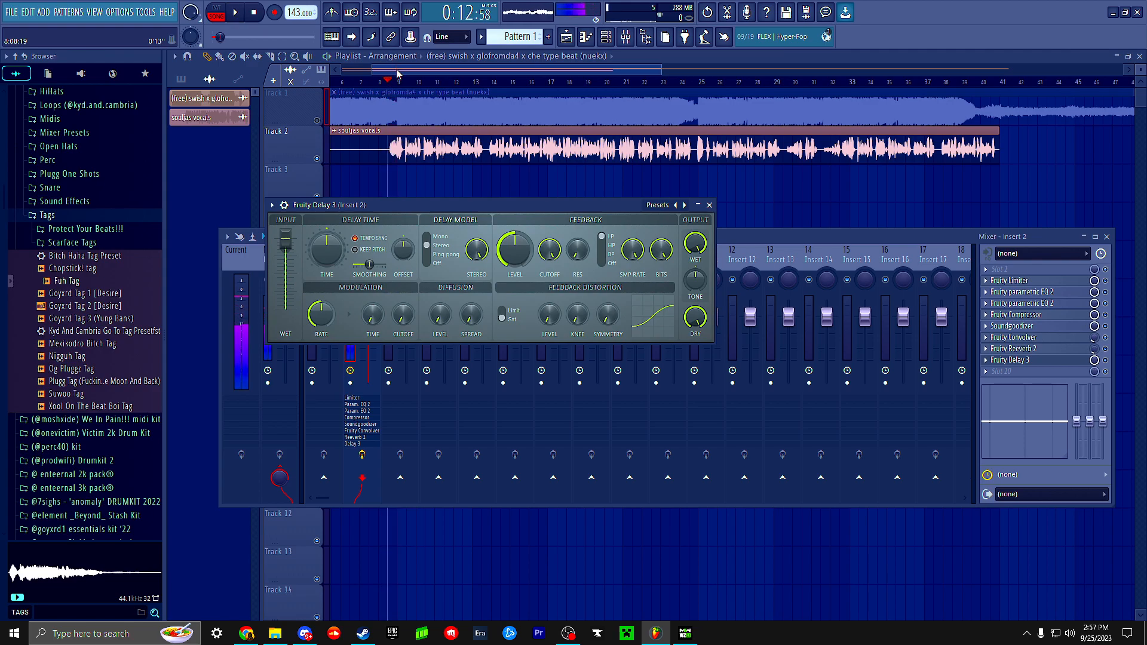
# - Lower Fruity Delay 3's mix level on Insert 2 and audition the vocals alone from just before bar 8
pyautogui.click(402, 74)
pyautogui.moveTo(401, 74); pyautogui.dragTo(399, 75)
pyautogui.click(397, 82)
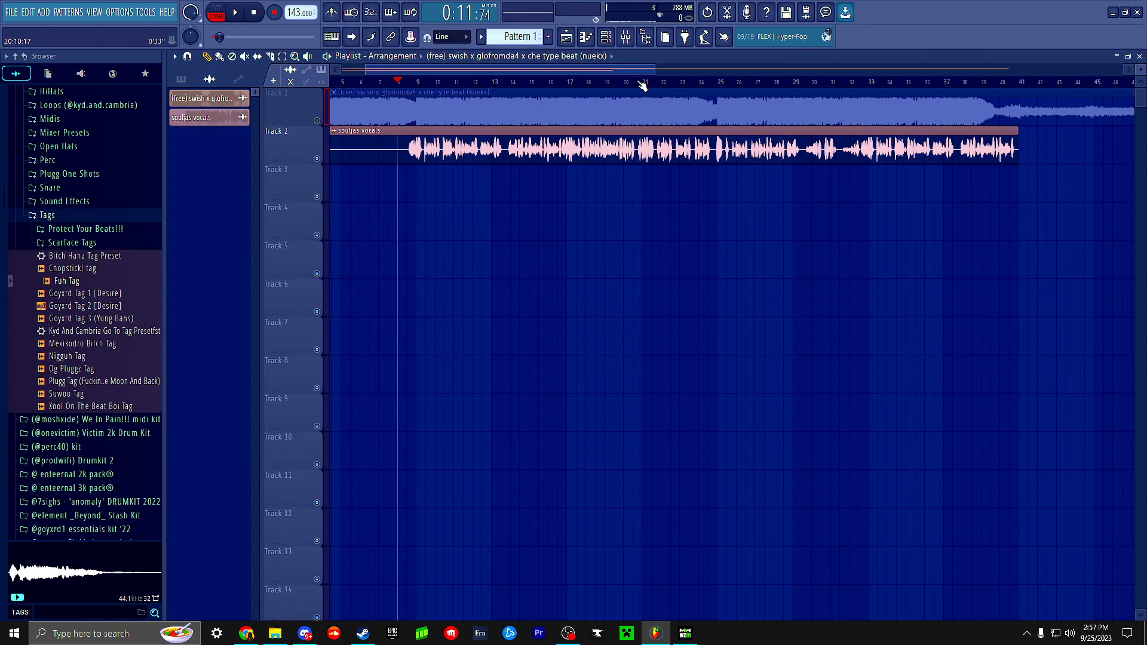
pyautogui.click(626, 37)
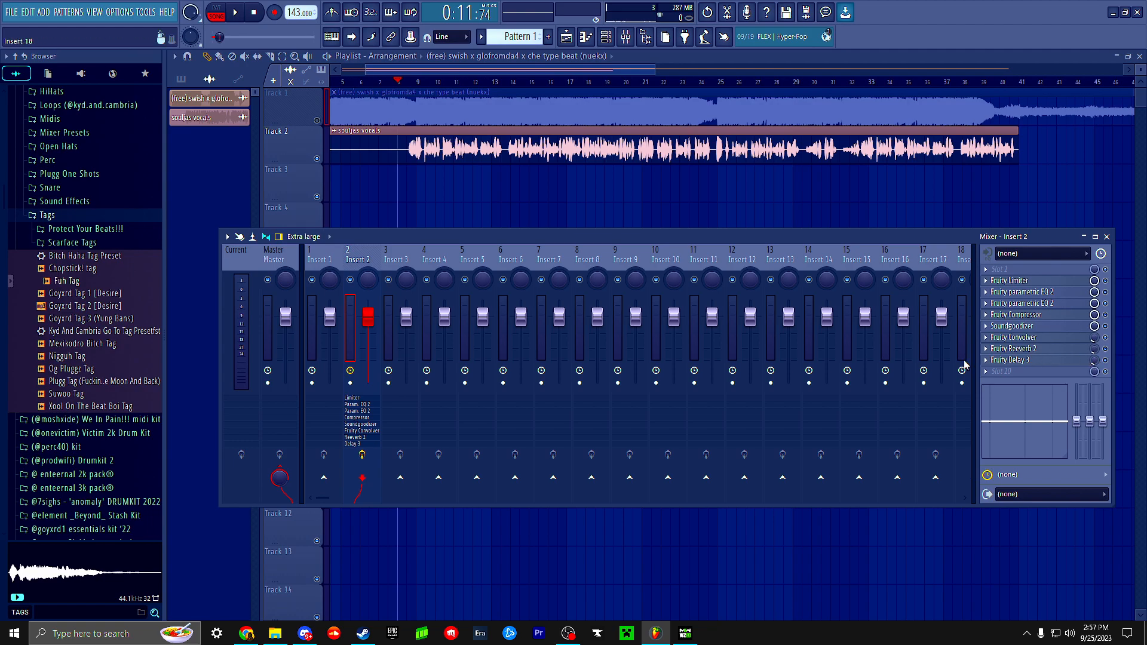
pyautogui.press('space')
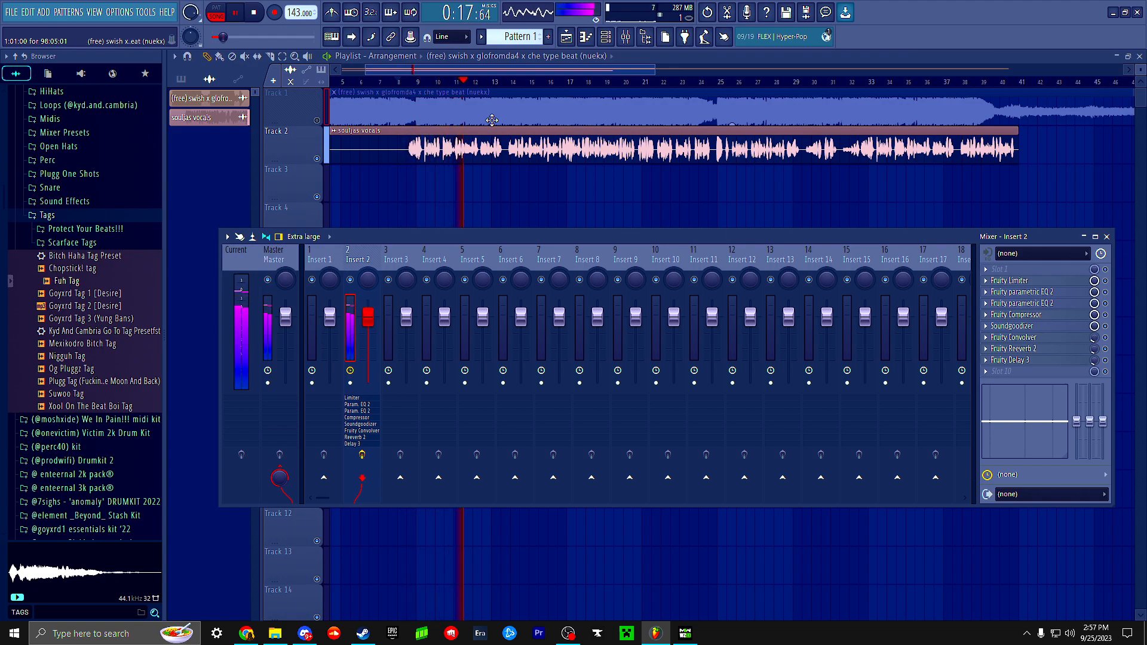
pyautogui.press('space')
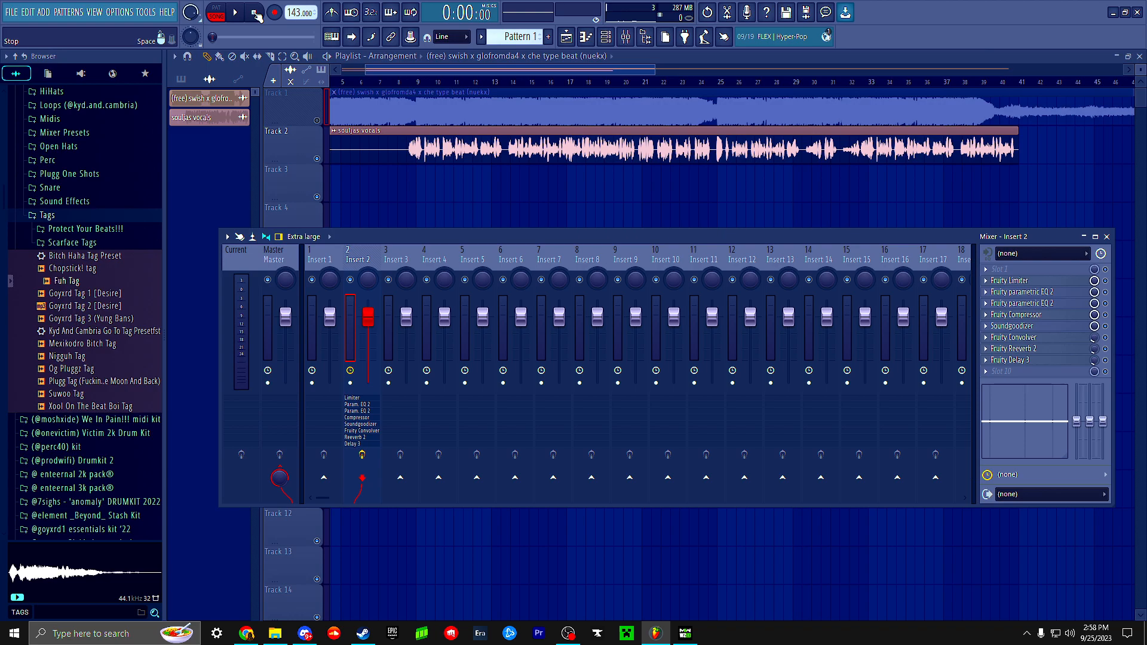
# - Review the settings of Fruity Limiter, both Fruity Parametric EQ 2 instances and Soundgoodizer on Insert 2
pyautogui.click(1022, 281)
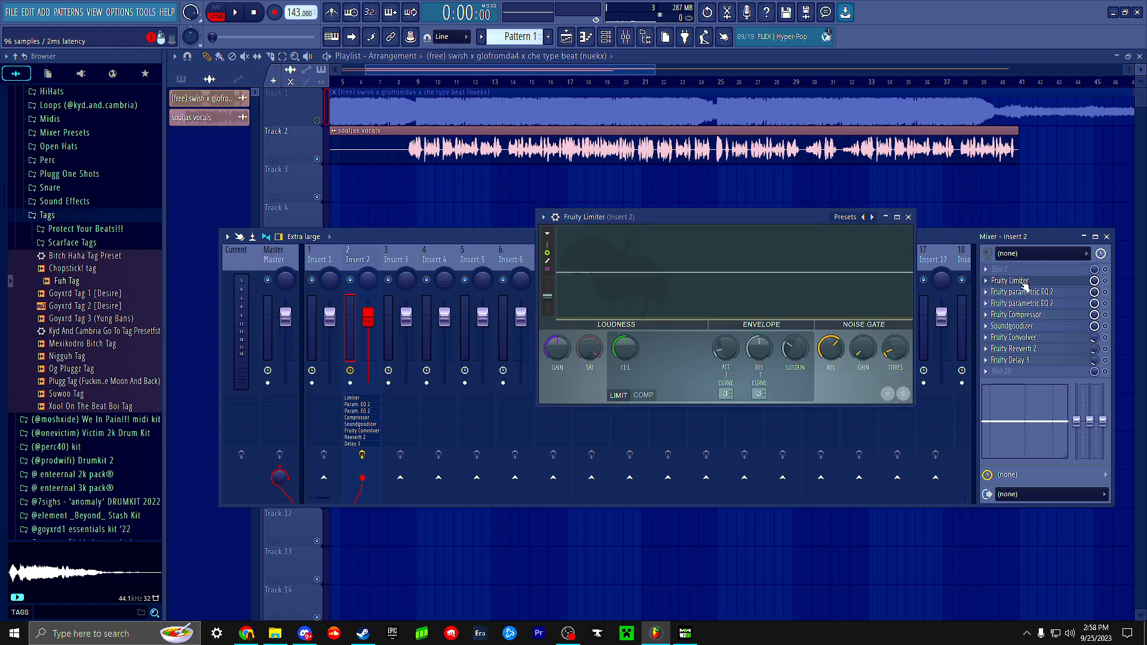
pyautogui.click(1030, 293)
pyautogui.click(1032, 305)
pyautogui.click(1032, 304)
pyautogui.click(1030, 293)
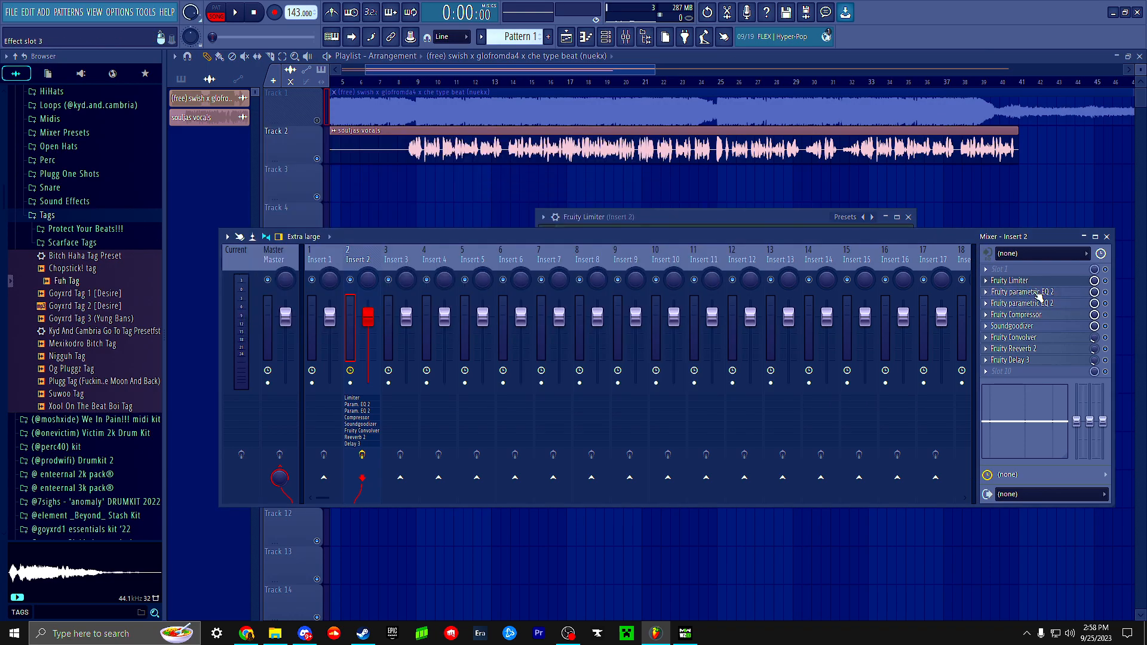
pyautogui.click(1023, 281)
pyautogui.click(1035, 304)
pyautogui.click(1036, 304)
pyautogui.click(1036, 294)
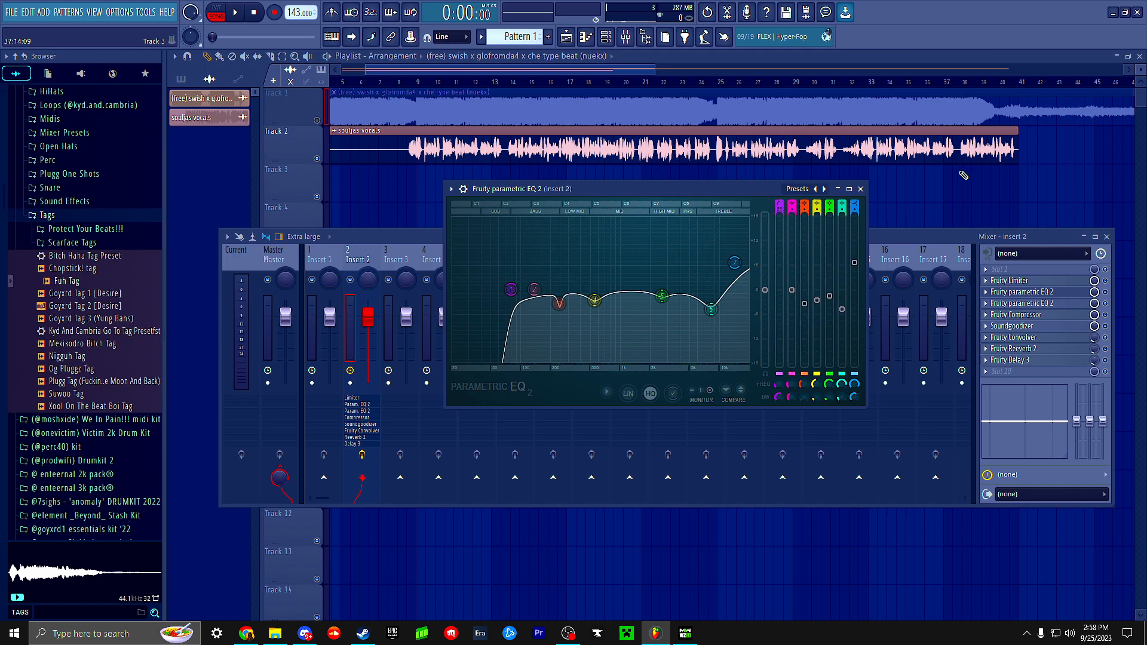
pyautogui.click(860, 189)
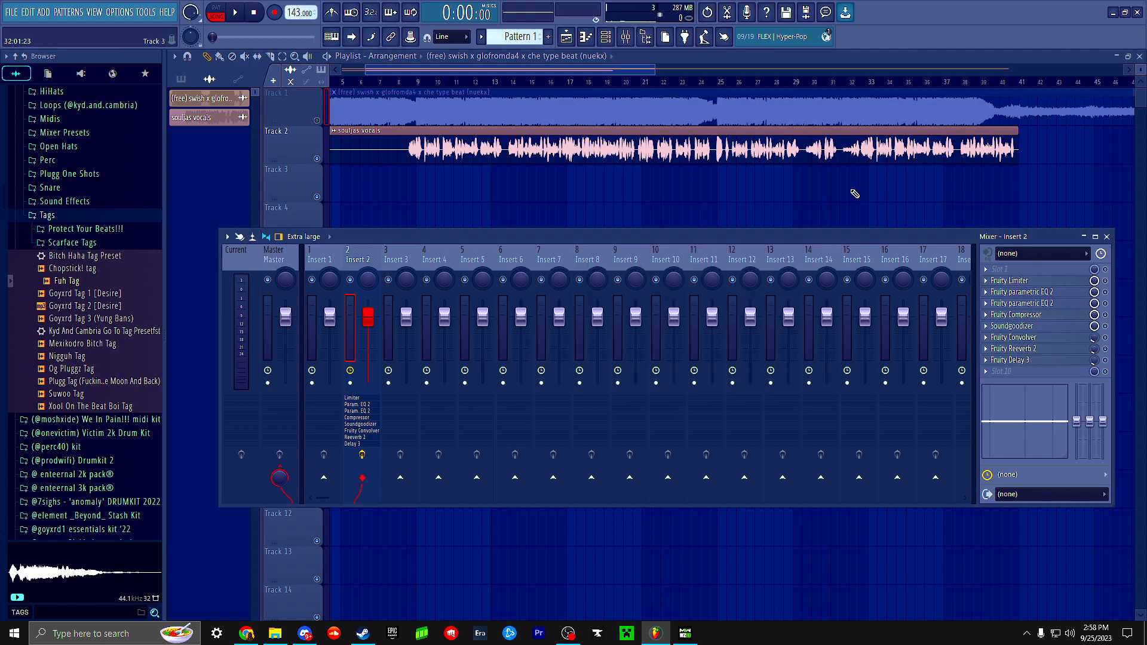
pyautogui.click(1019, 330)
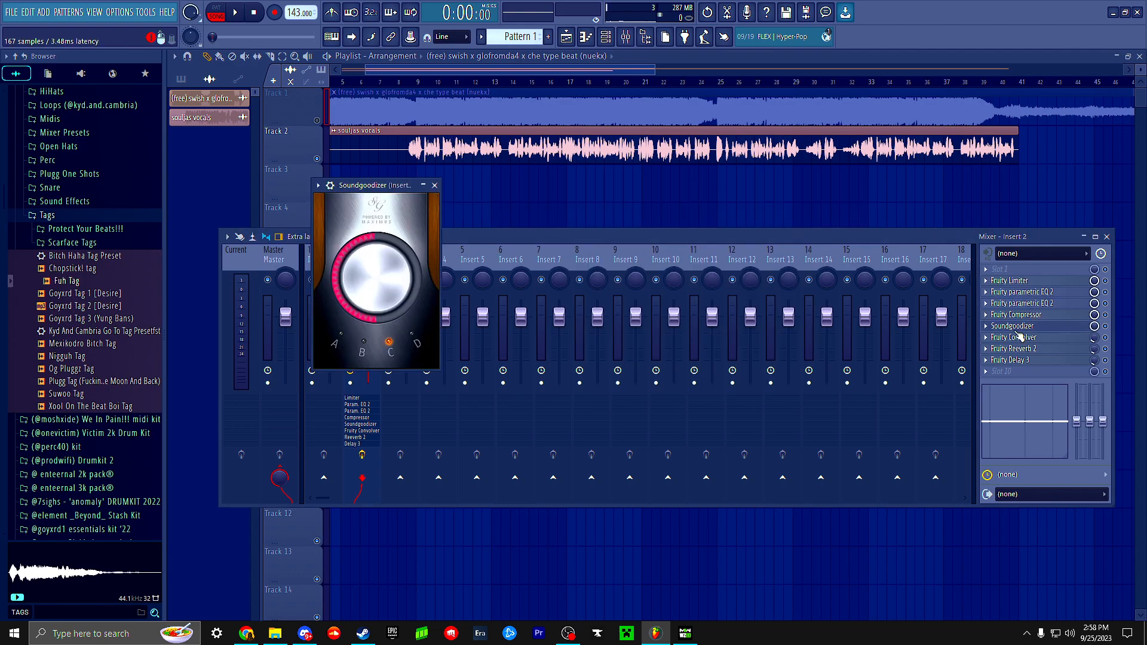
pyautogui.click(1018, 330)
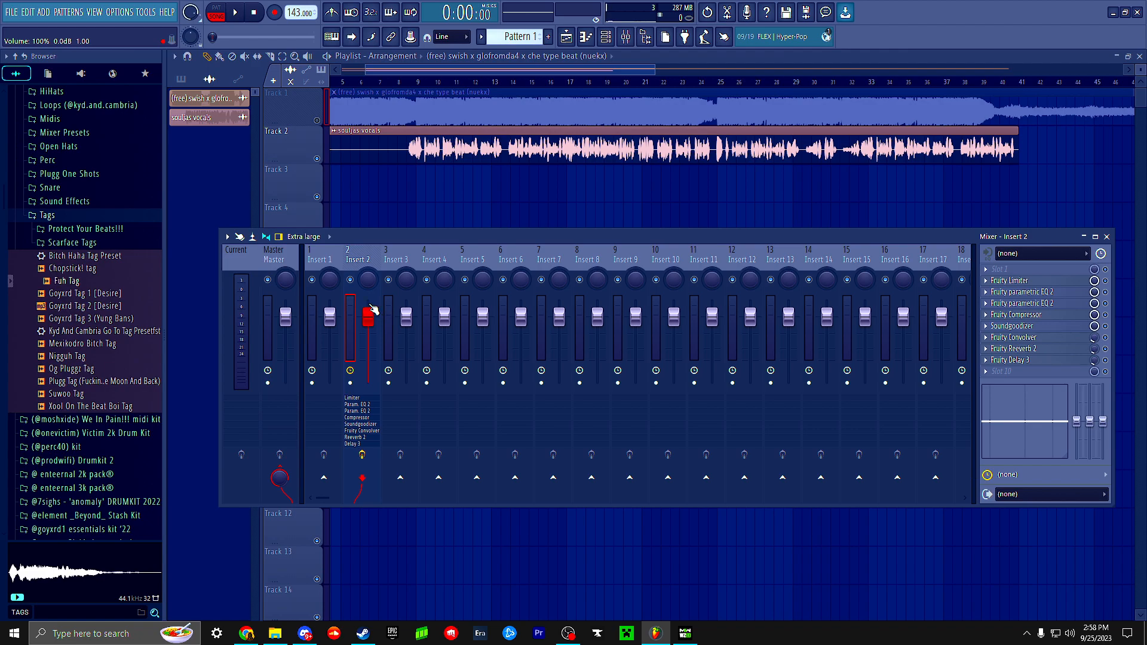
# - Bypass all effects on Insert 2 and play the dry vocals alone from before bar 17 to about bar 22
pyautogui.click(397, 87)
pyautogui.moveTo(395, 89); pyautogui.dragTo(560, 91)
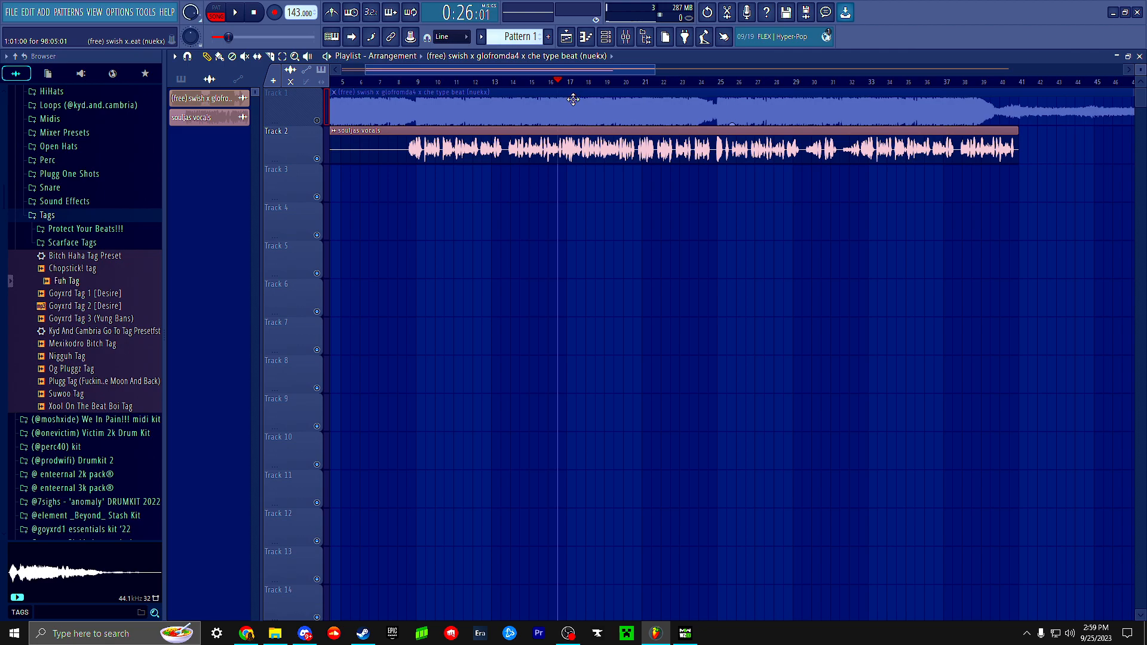
pyautogui.click(626, 36)
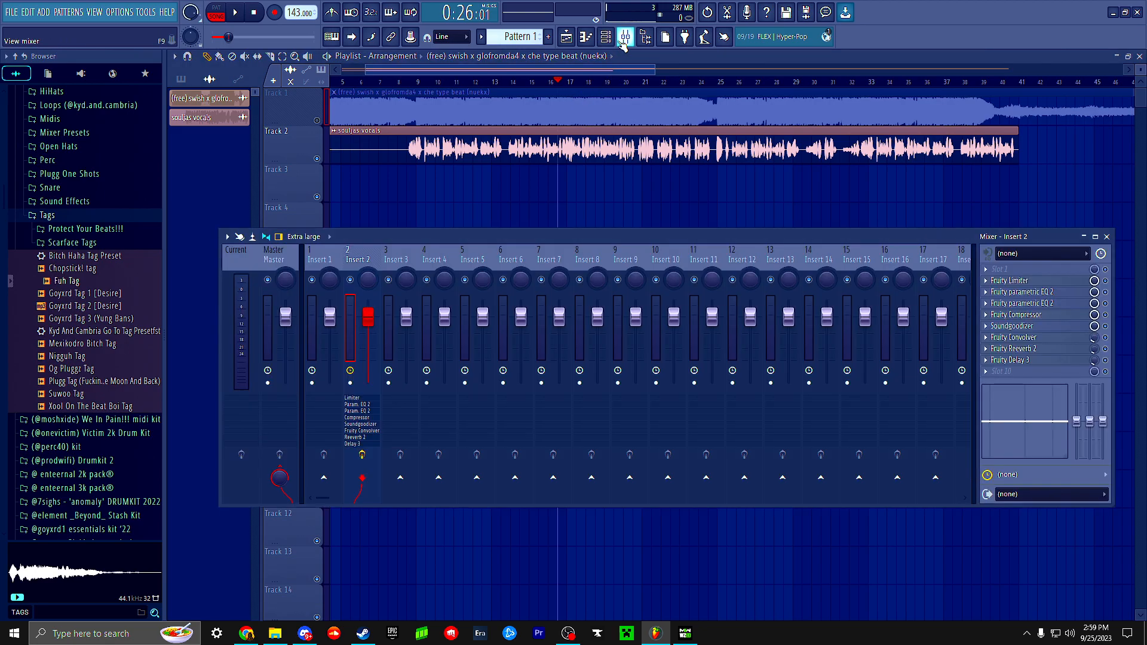
pyautogui.click(362, 456)
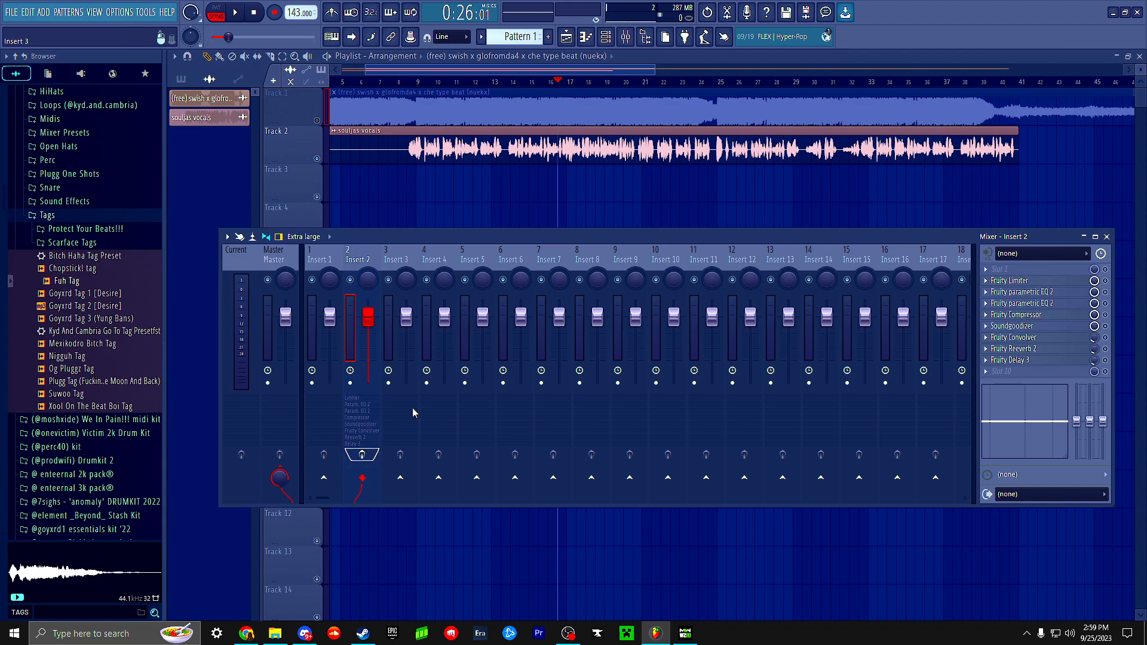
pyautogui.click(238, 15)
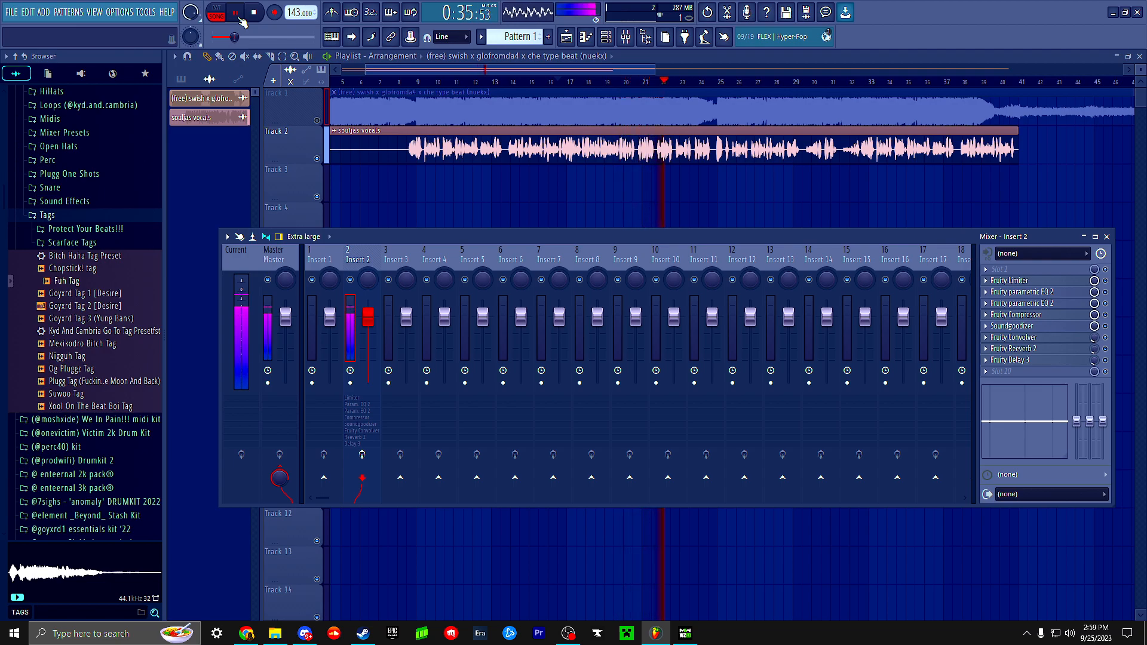
pyautogui.click(240, 18)
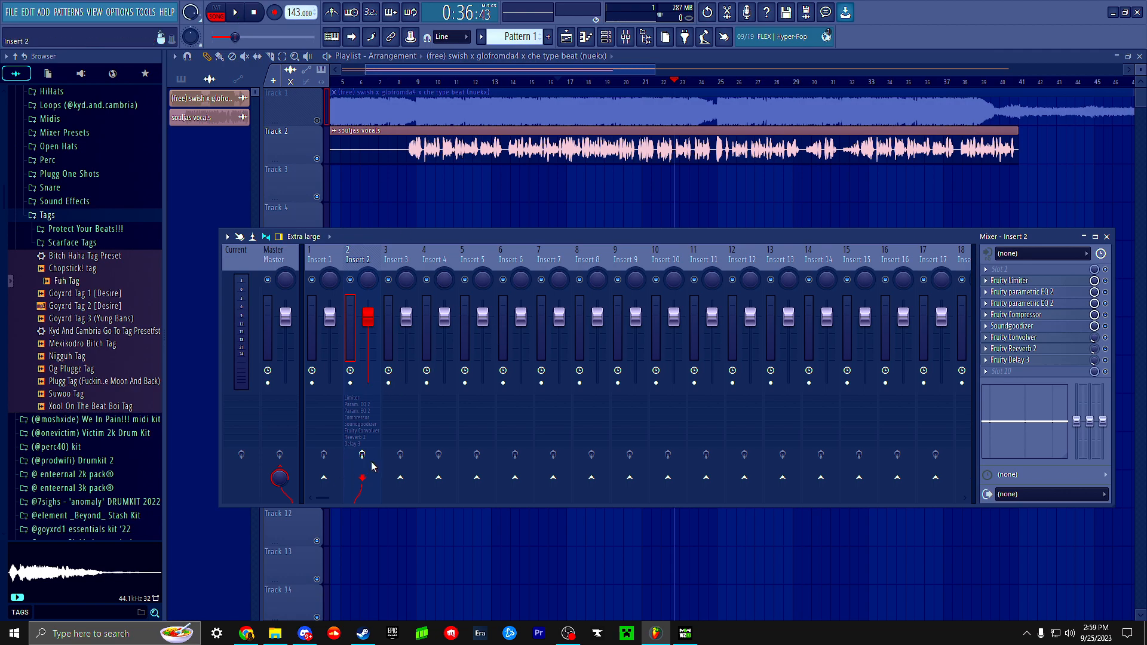
# - Unmute the beat on Track 1 and play it together with the vocals from about bar 20 to bar 32
pyautogui.click(321, 122)
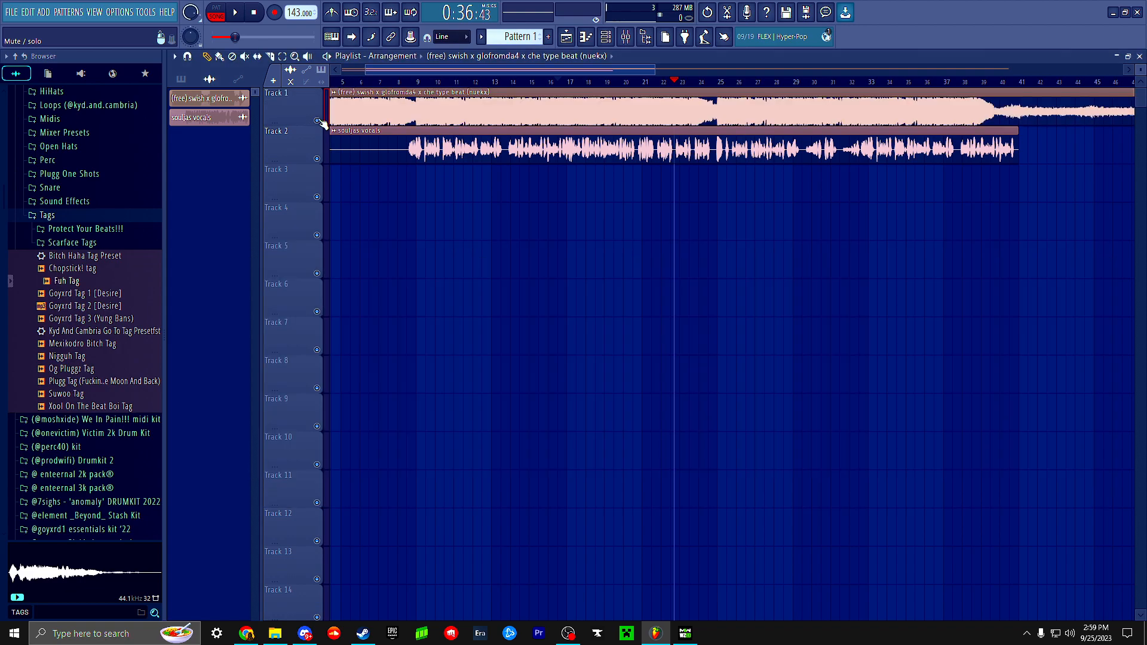
pyautogui.moveTo(651, 89); pyautogui.dragTo(616, 94)
pyautogui.click(242, 14)
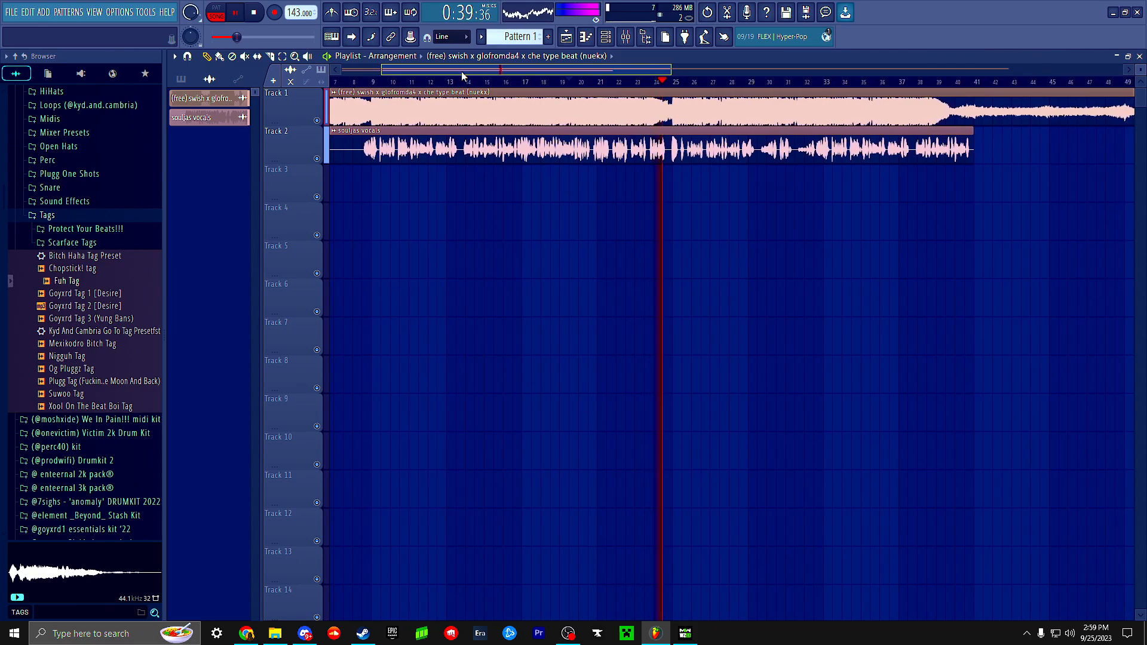
pyautogui.moveTo(468, 72); pyautogui.dragTo(487, 70)
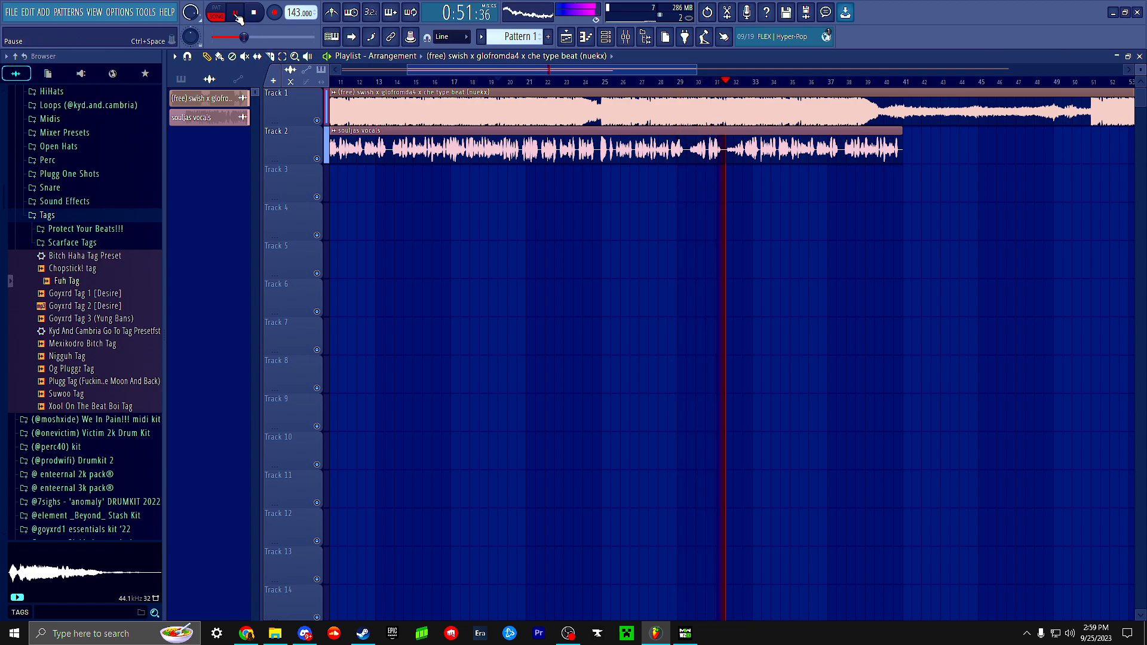
pyautogui.press('space')
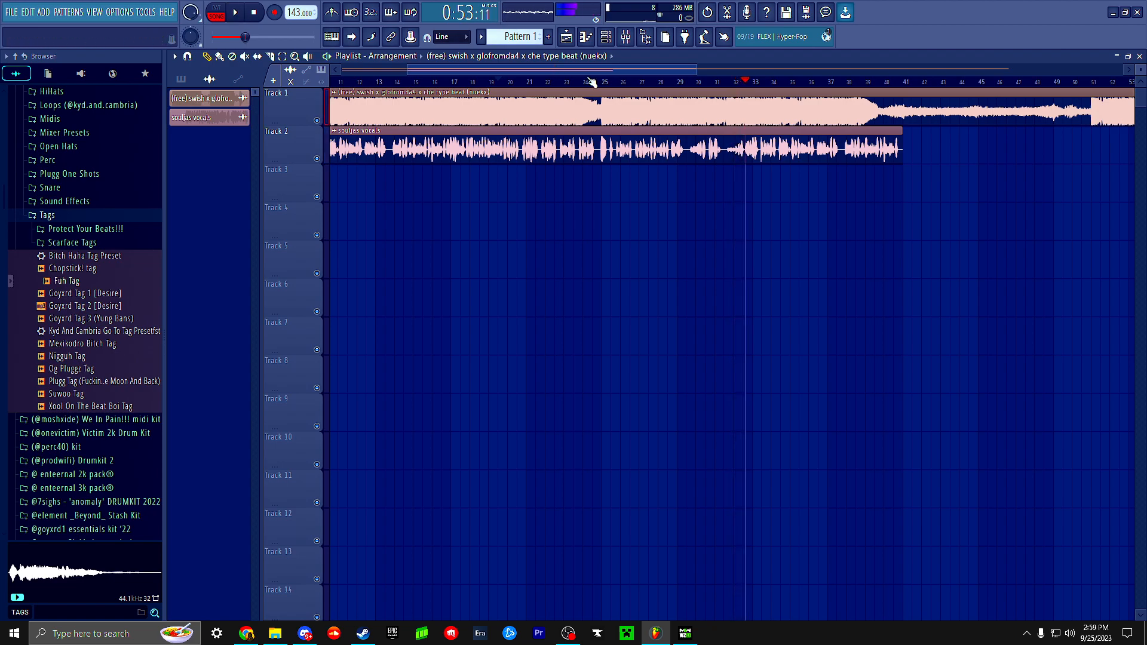
pyautogui.press('space')
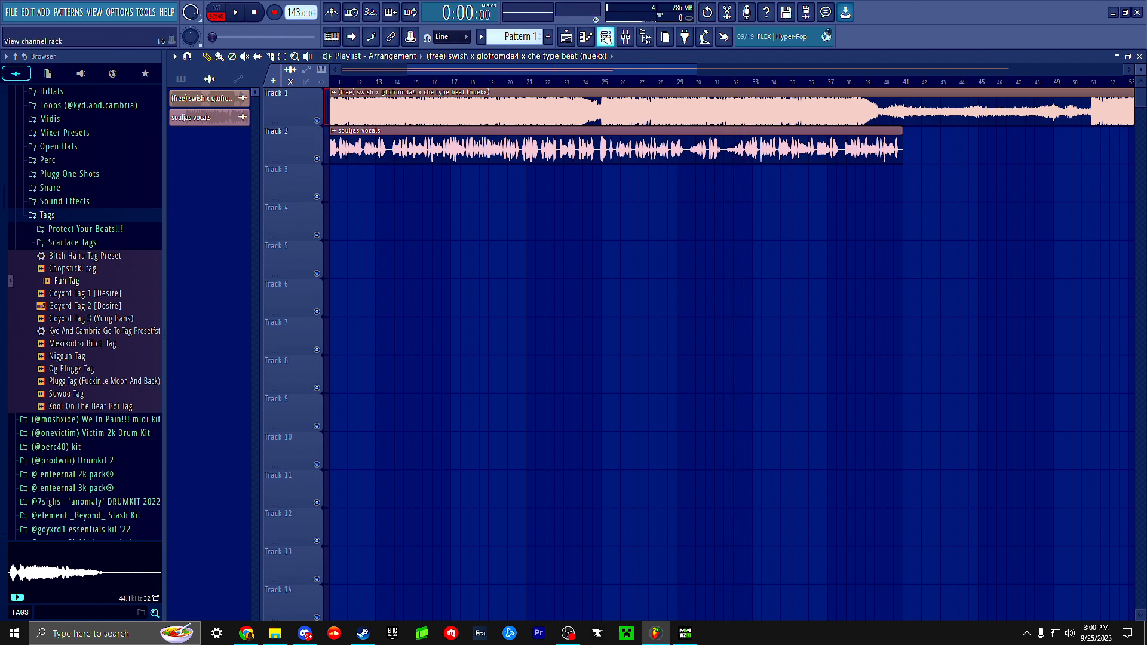
# - Compare the beat and vocals with Insert 2's effect chain bypassed and enabled, leave the effects enabled, and stop playback
pyautogui.click(606, 39)
pyautogui.click(606, 38)
pyautogui.click(626, 37)
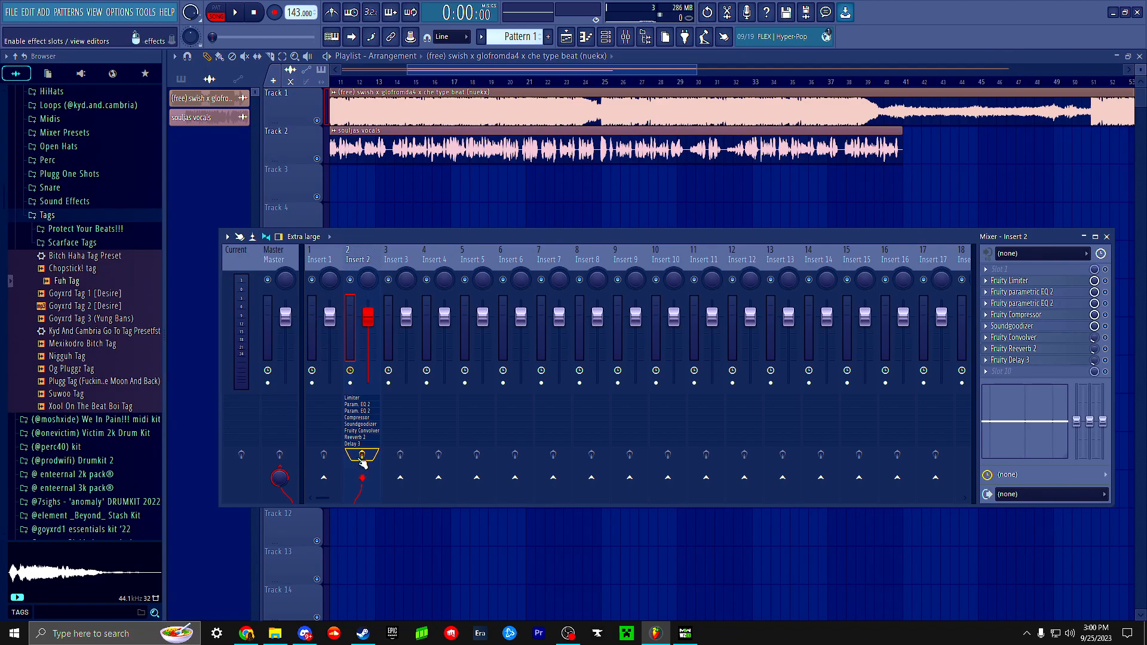
pyautogui.press('F9')
pyautogui.moveTo(541, 72)
pyautogui.mouseDown()
pyautogui.moveTo(529, 72)
pyautogui.moveTo(559, 87)
pyautogui.moveTo(546, 87)
pyautogui.mouseUp()
pyautogui.click(235, 12)
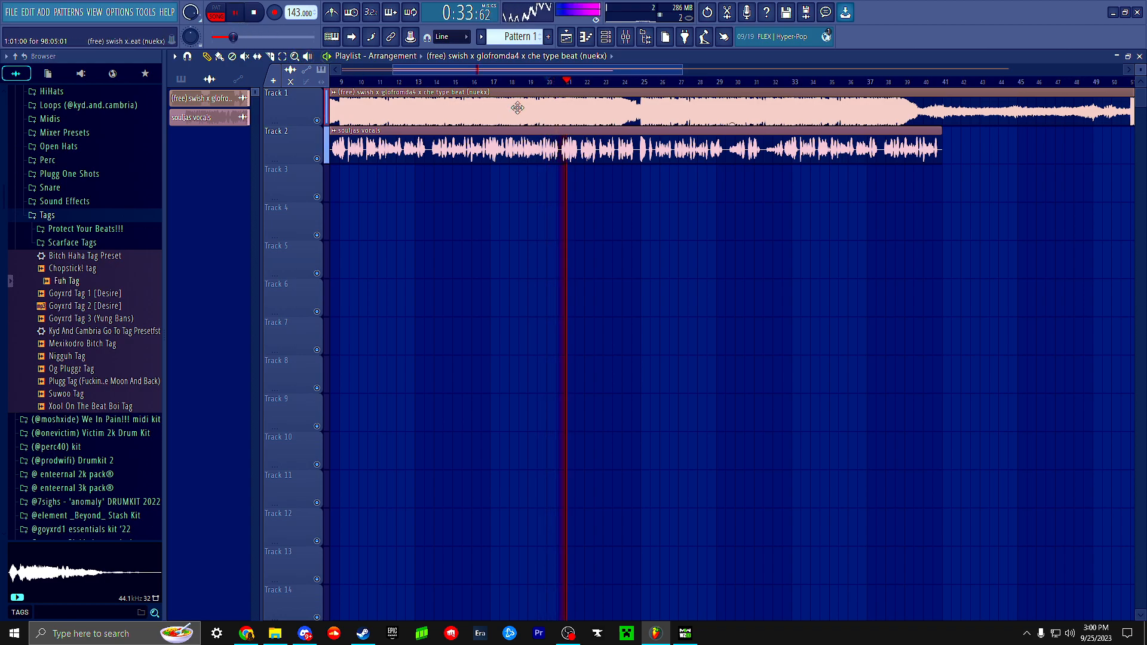
pyautogui.click(634, 37)
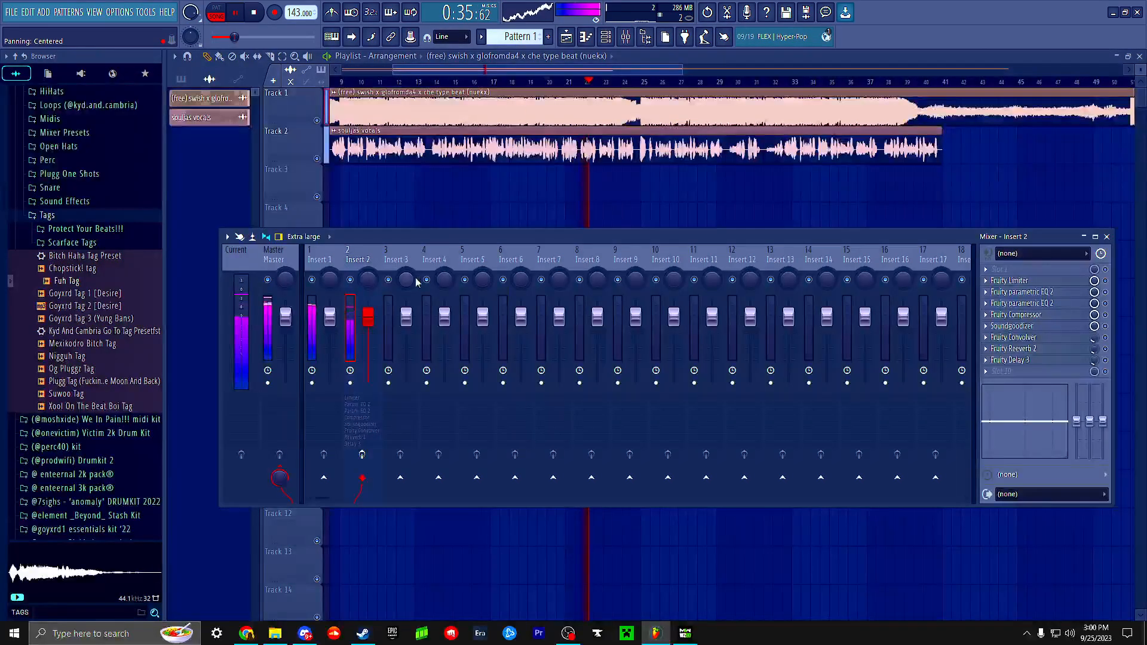
pyautogui.click(362, 455)
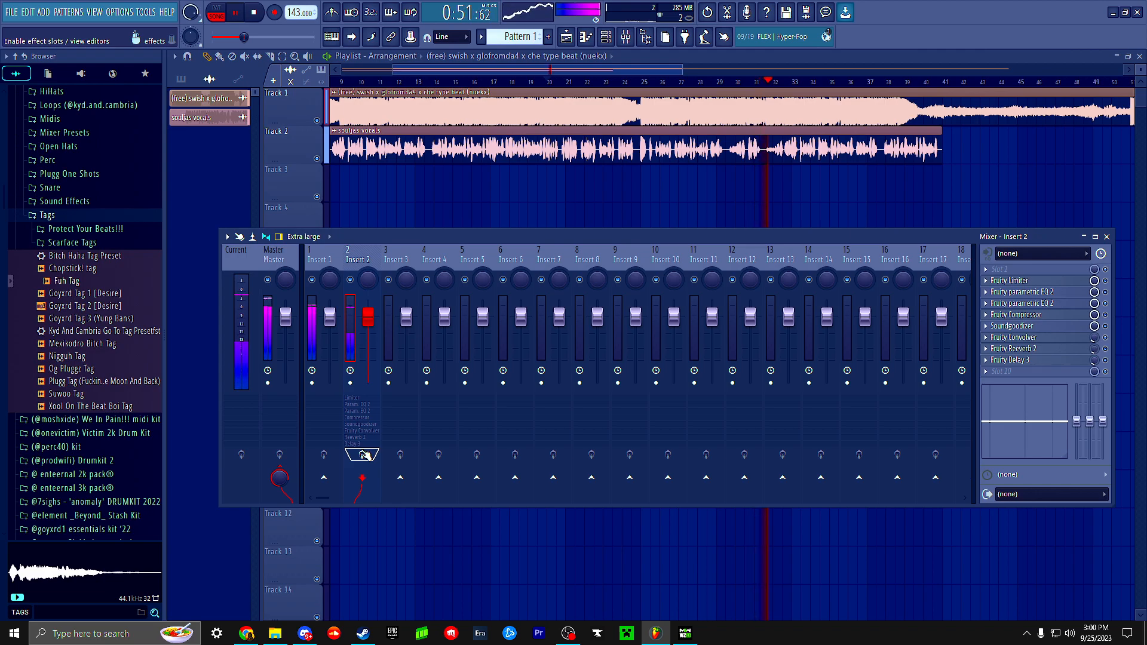
pyautogui.click(362, 456)
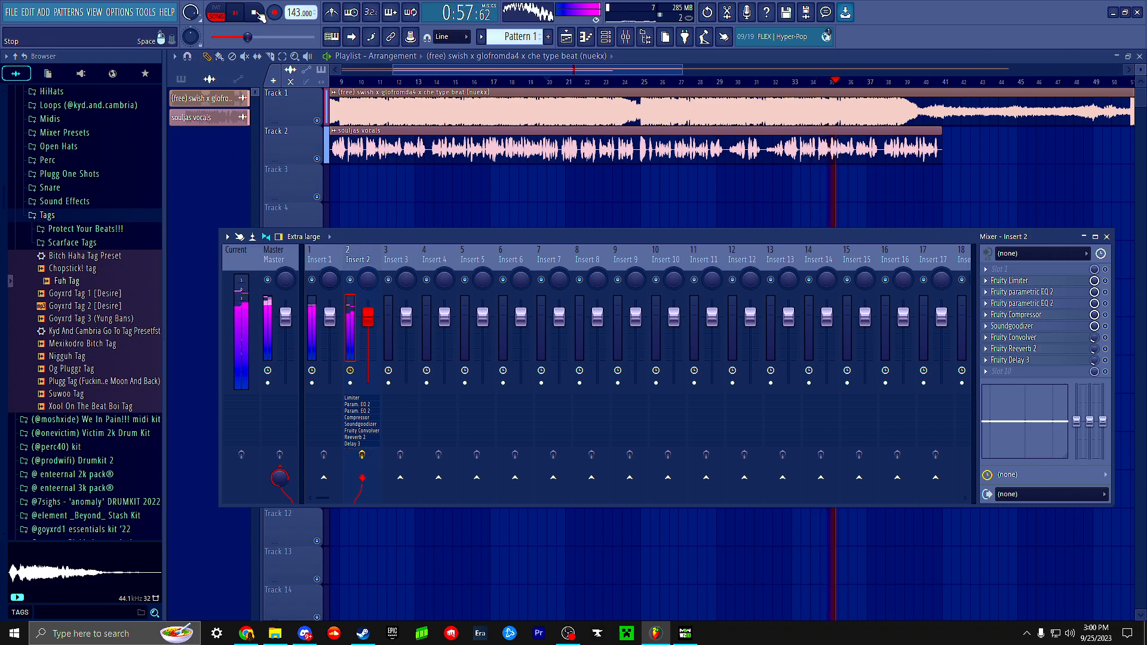
pyautogui.press('space')
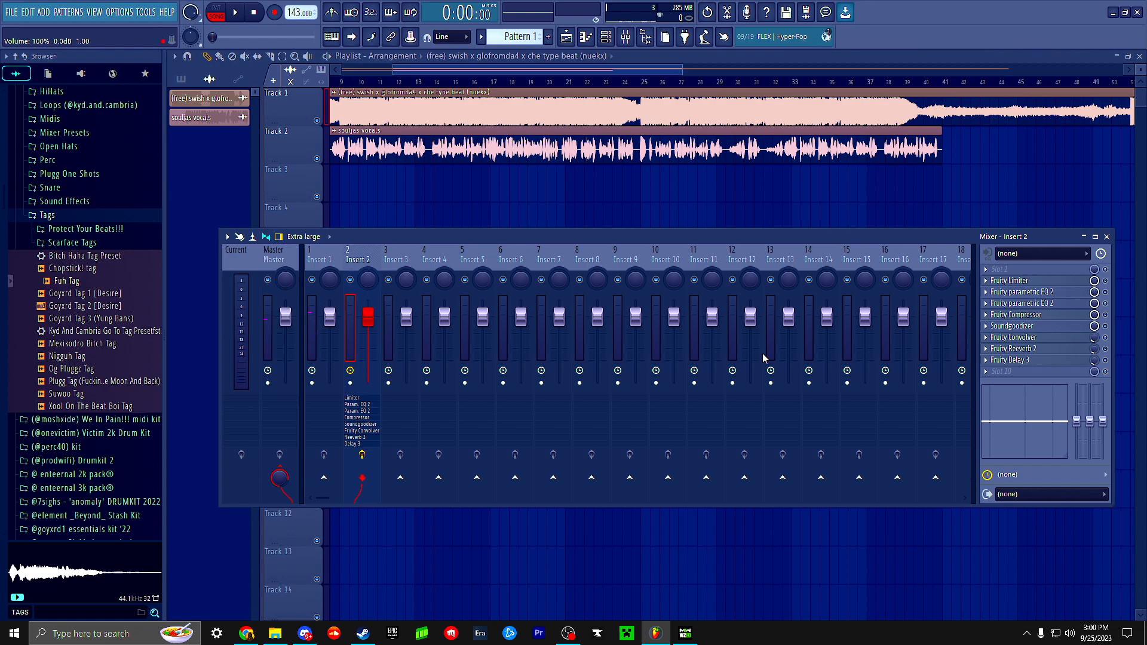
pyautogui.click(1006, 373)
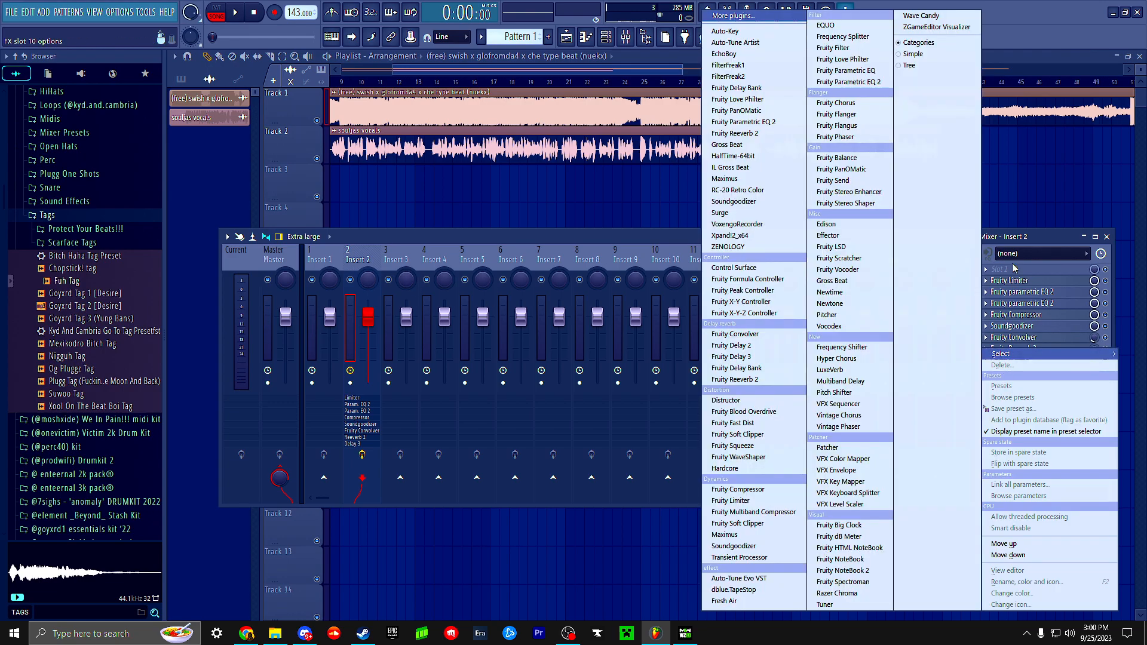
pyautogui.click(1019, 270)
pyautogui.click(1019, 271)
pyautogui.click(1019, 269)
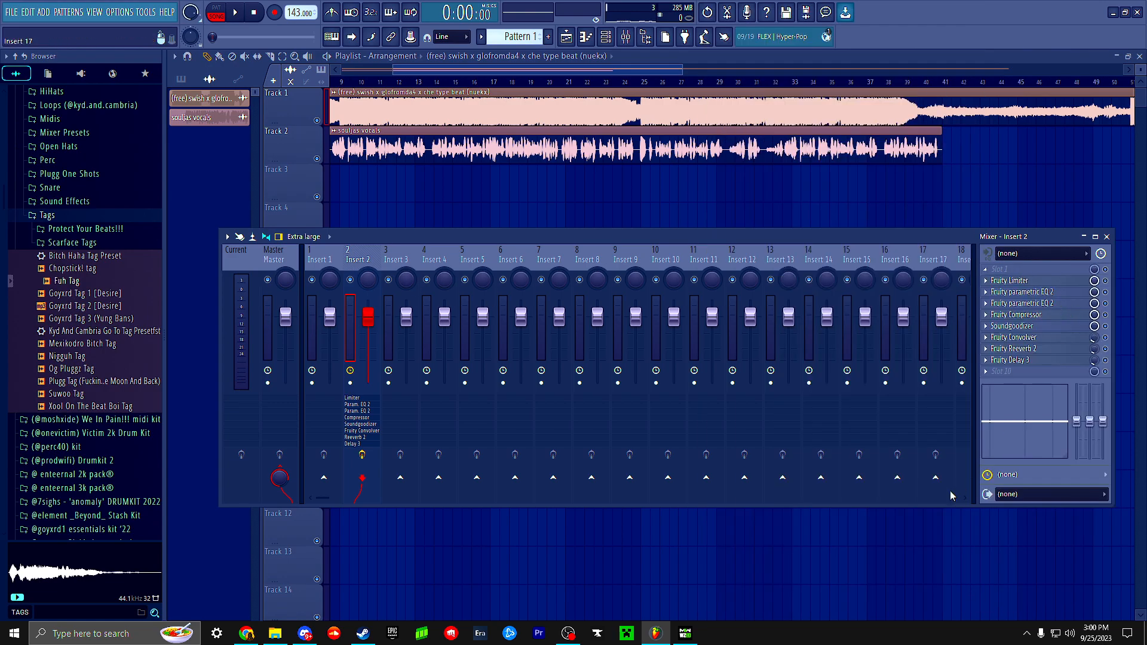
pyautogui.click(1008, 274)
pyautogui.click(1060, 267)
pyautogui.click(1012, 373)
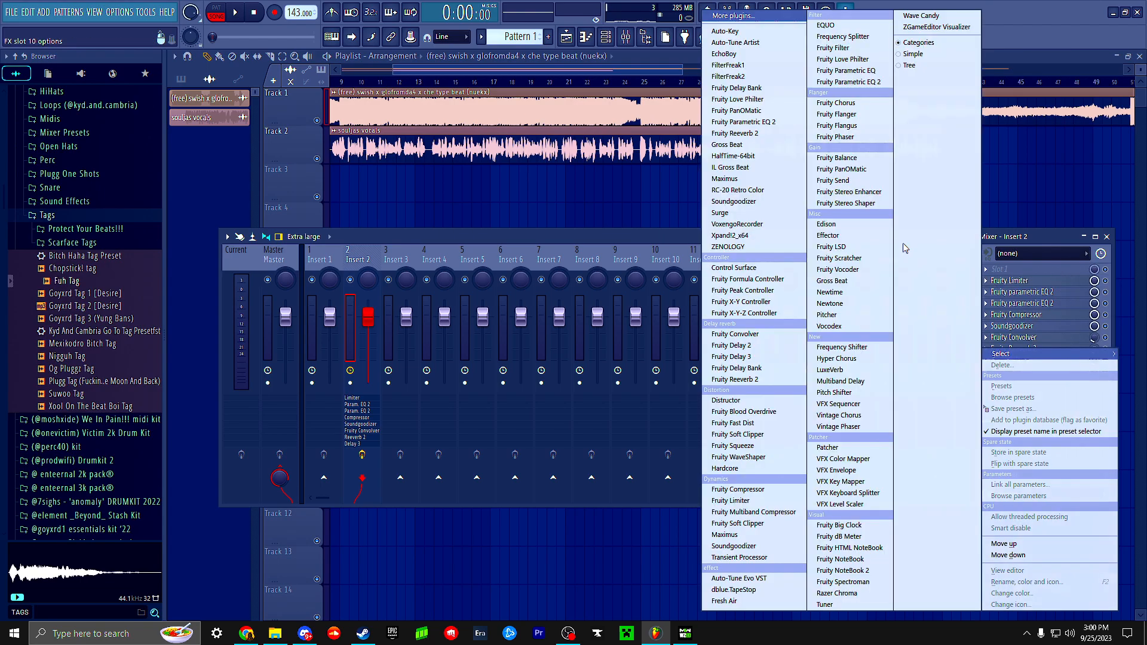
pyautogui.click(566, 236)
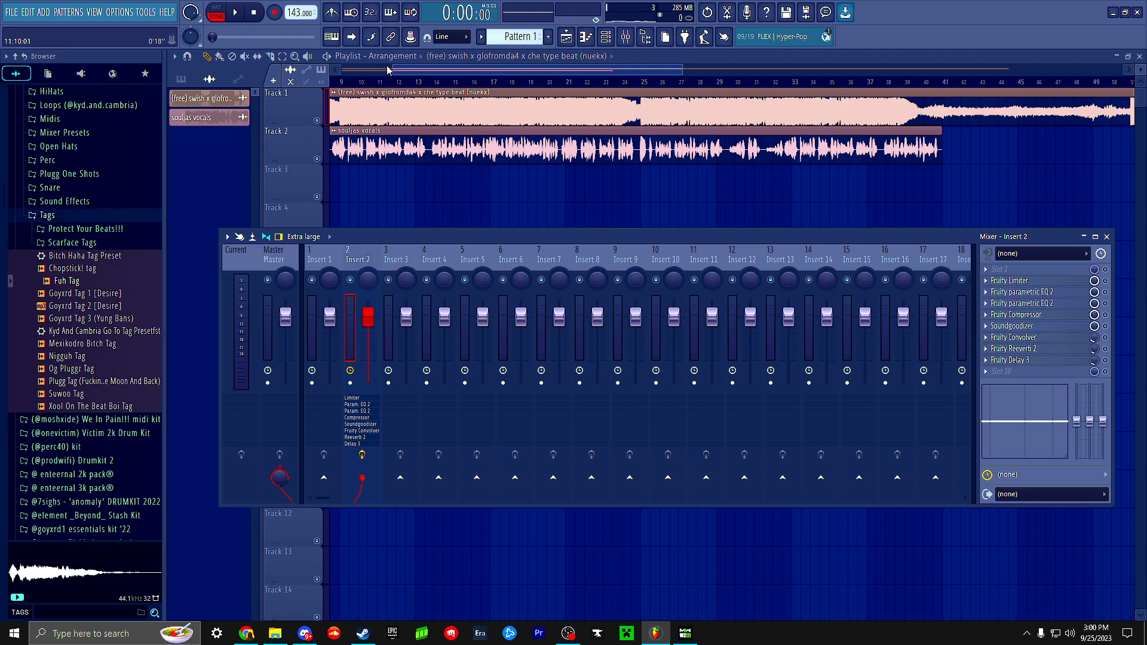
# - Review the two Fruity Parametric EQ 2 instances and Fruity Limiter on Insert 2 again, and close their windows
pyautogui.press('F9')
pyautogui.moveTo(399, 72); pyautogui.dragTo(342, 72)
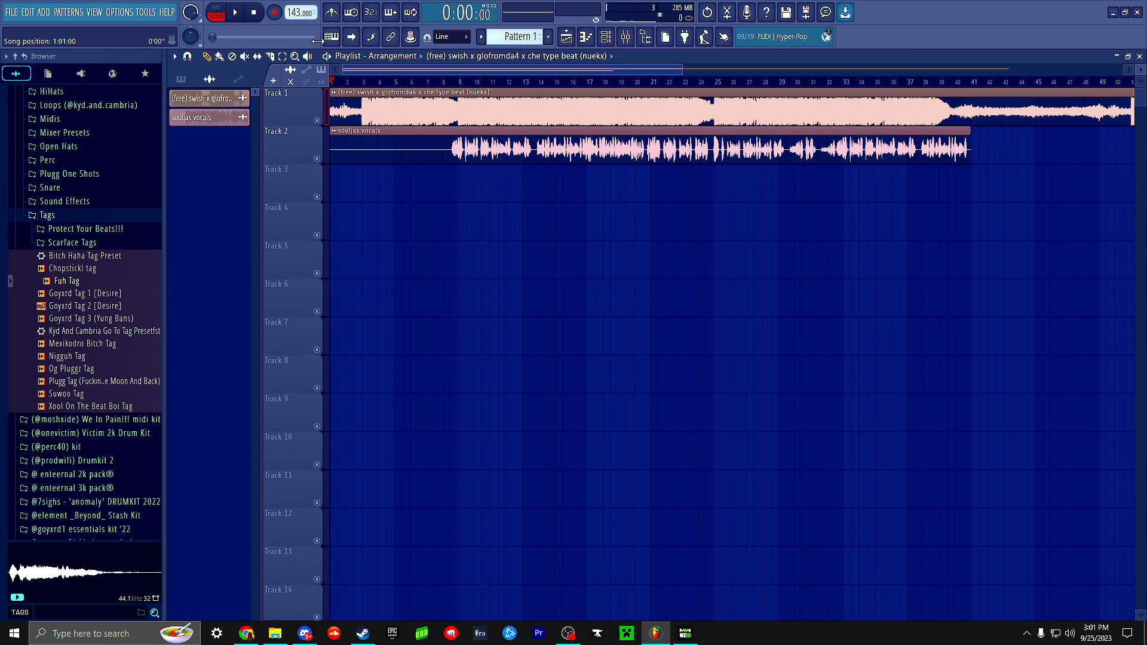
pyautogui.click(626, 37)
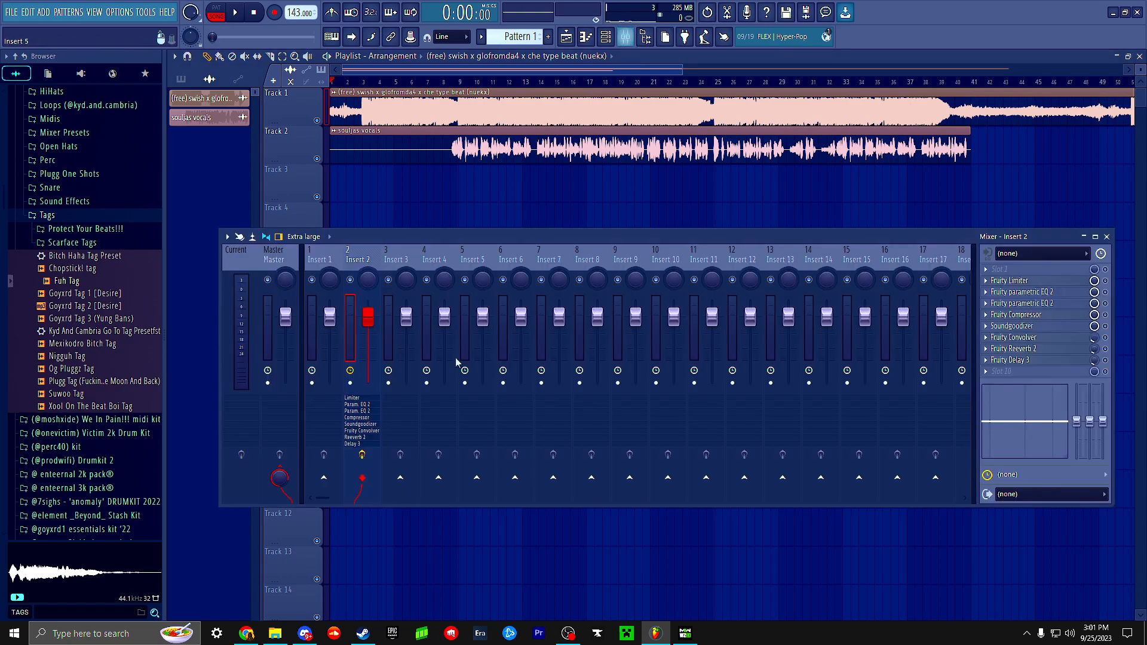
pyautogui.click(1038, 304)
pyautogui.click(1038, 304)
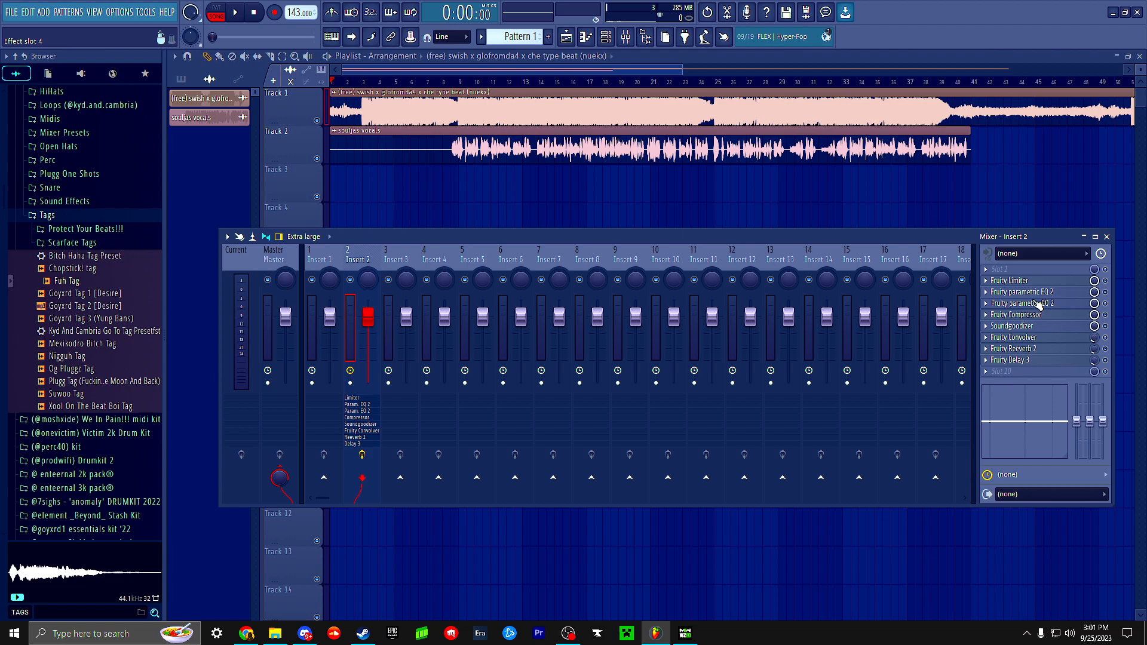
pyautogui.click(1038, 304)
pyautogui.click(1040, 303)
pyautogui.click(1025, 292)
pyautogui.click(1025, 293)
pyautogui.click(1025, 293)
pyautogui.click(1015, 281)
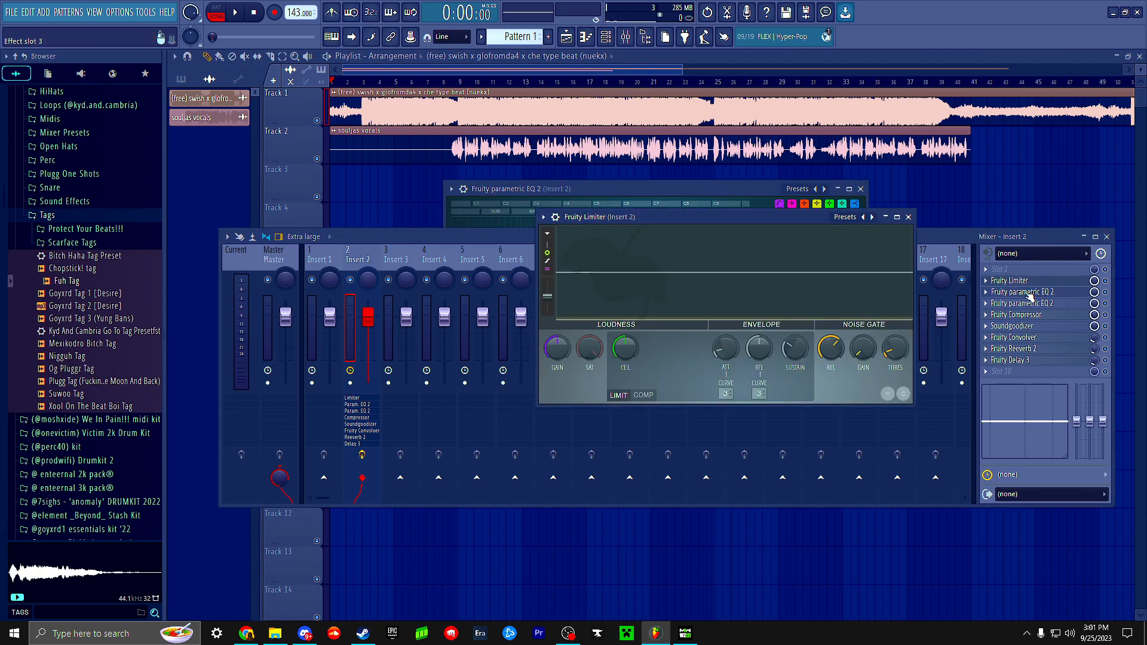
pyautogui.click(1027, 293)
pyautogui.click(1027, 283)
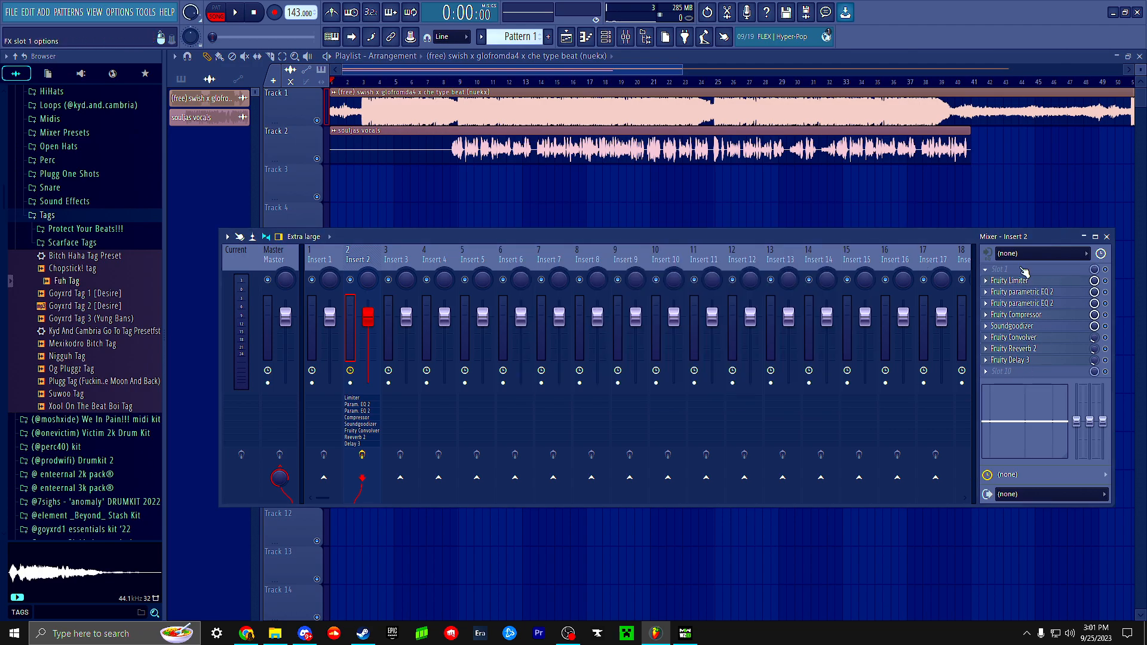